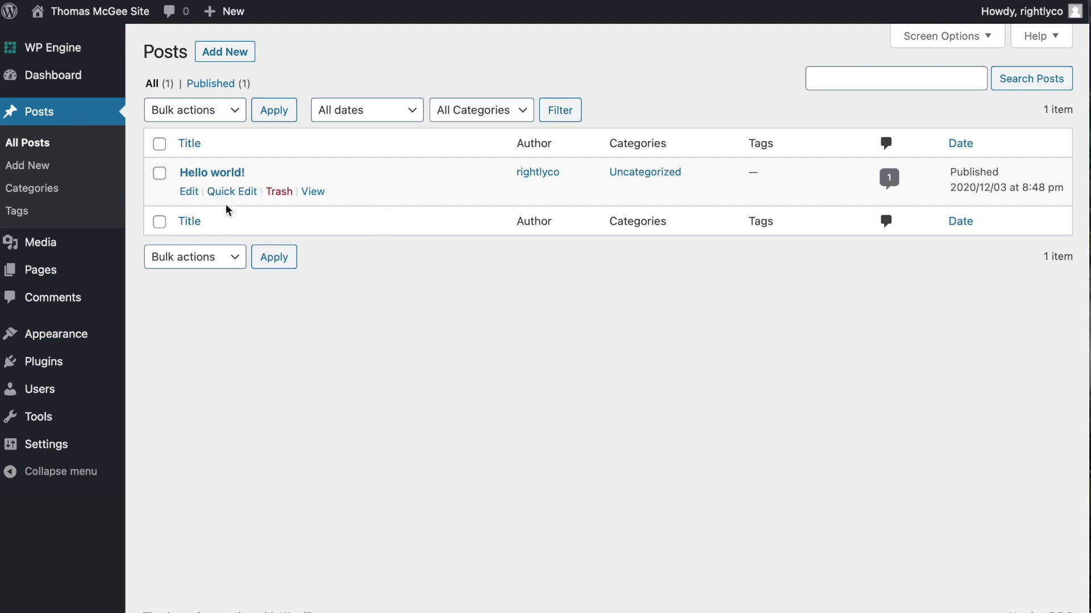
Step: Open the "Hello world!" post in the editor and look over its content
click(226, 173)
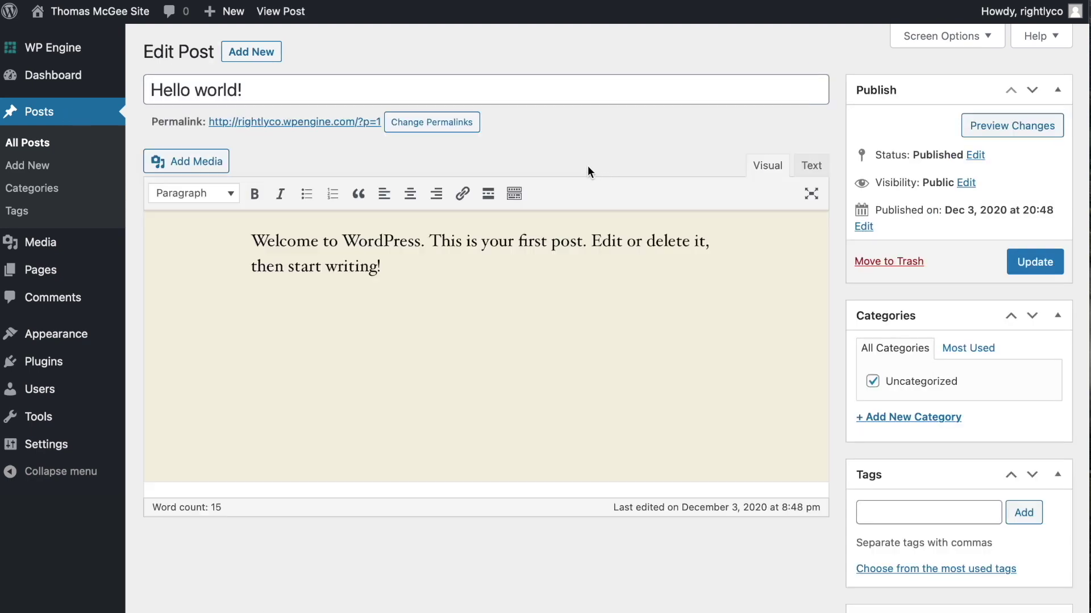
scroll(575, 169, down, 2)
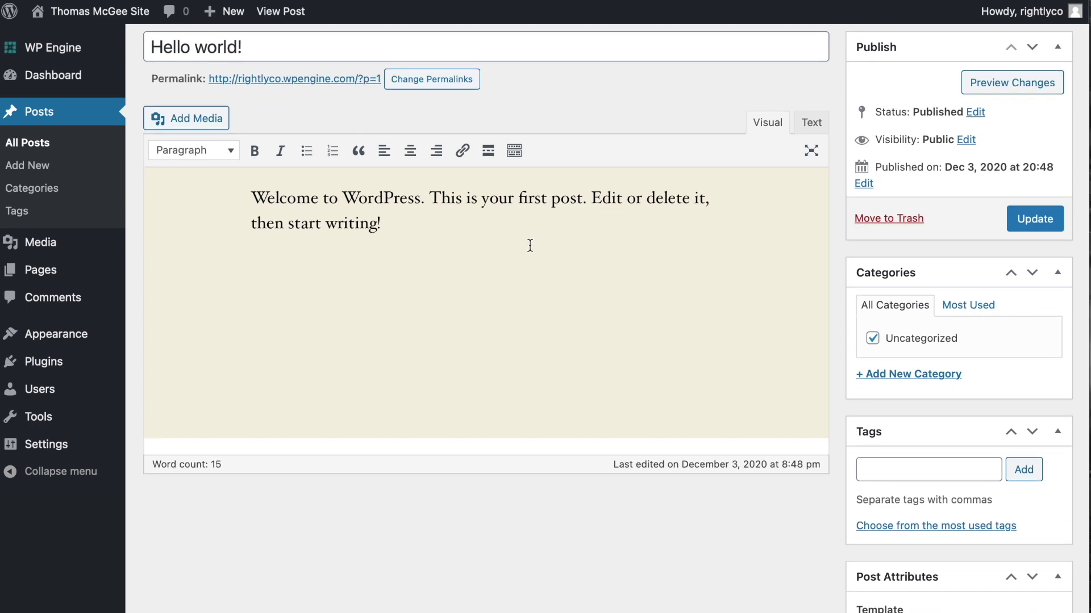
scroll(530, 245, up, 2)
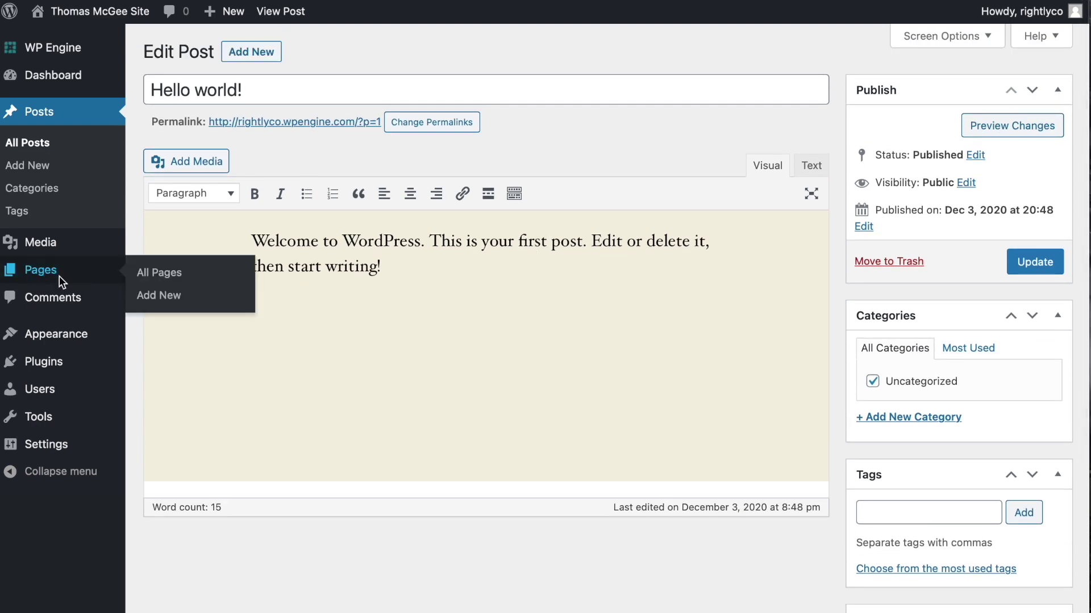
Step: View the published Sample Page on the site from its heading to its footer, and return to the pages list
click(62, 282)
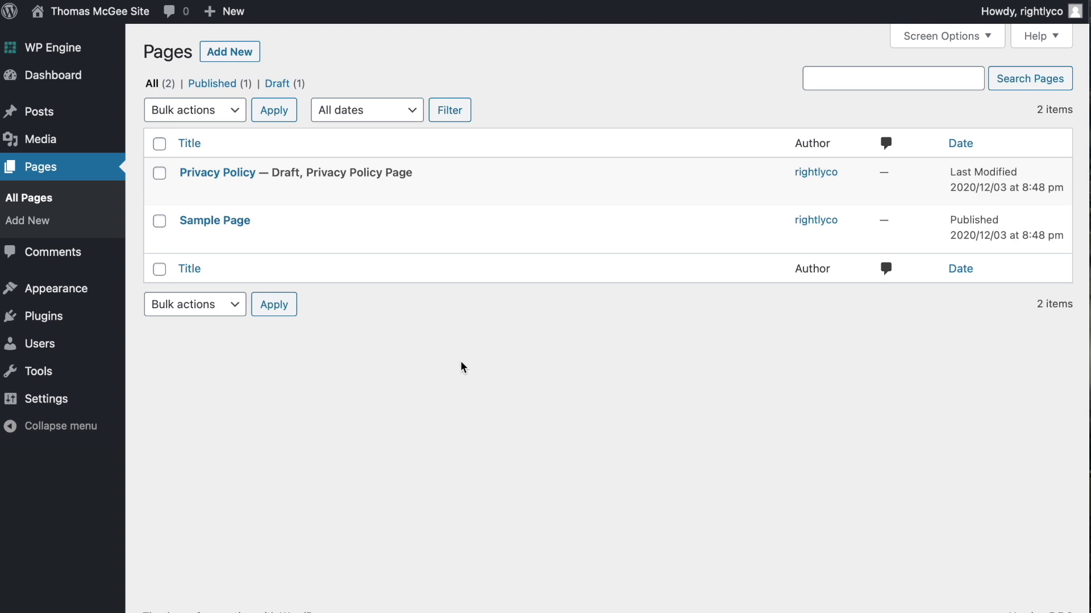
mouse_move(213, 222)
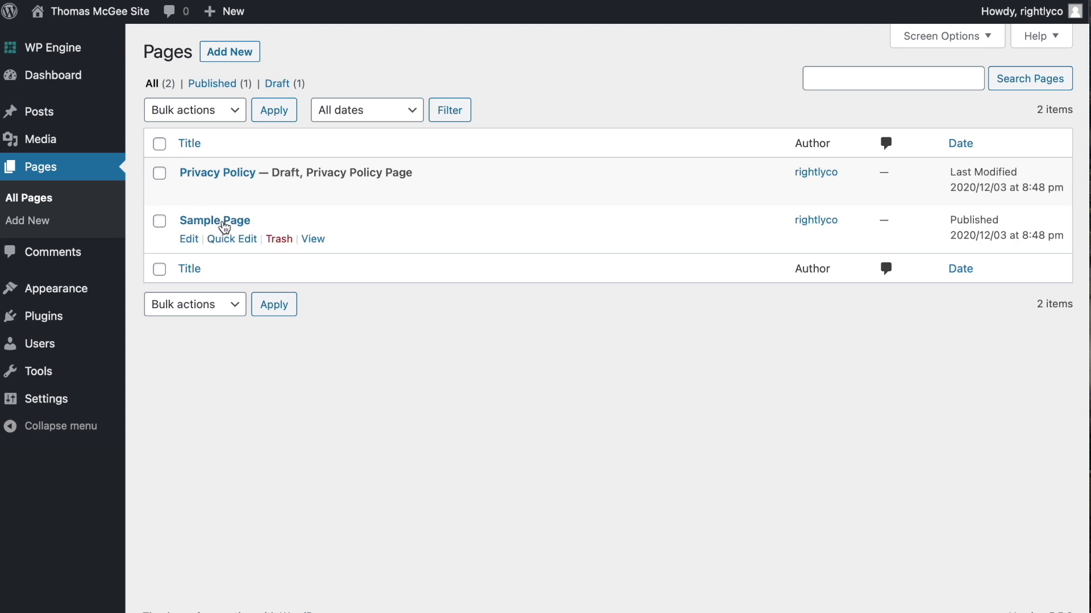
click(314, 241)
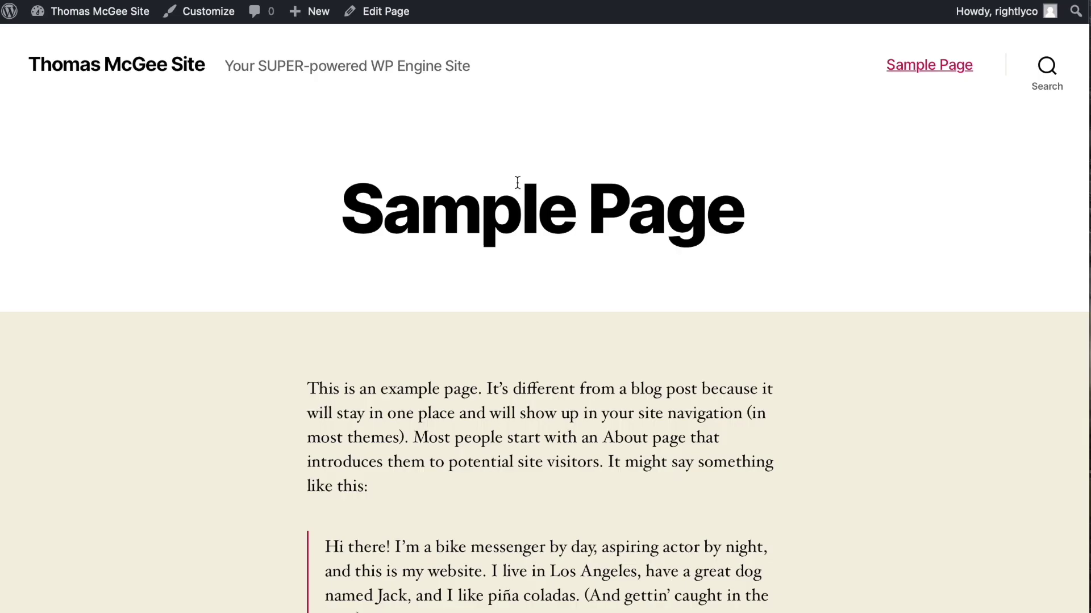
scroll(449, 306, down, 12)
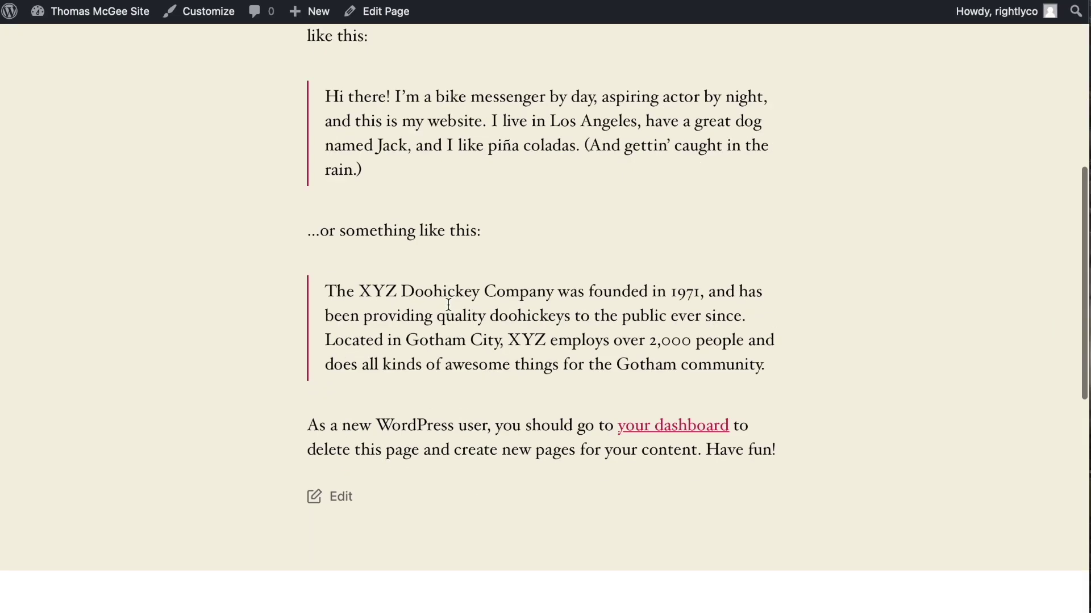
scroll(449, 310, down, 6)
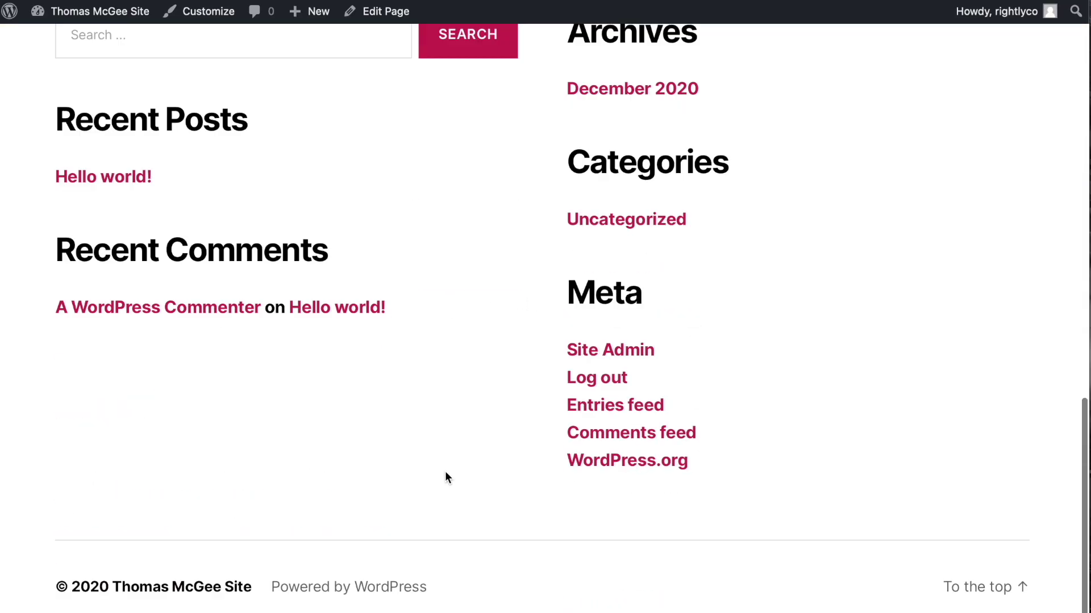
scroll(446, 474, up, 18)
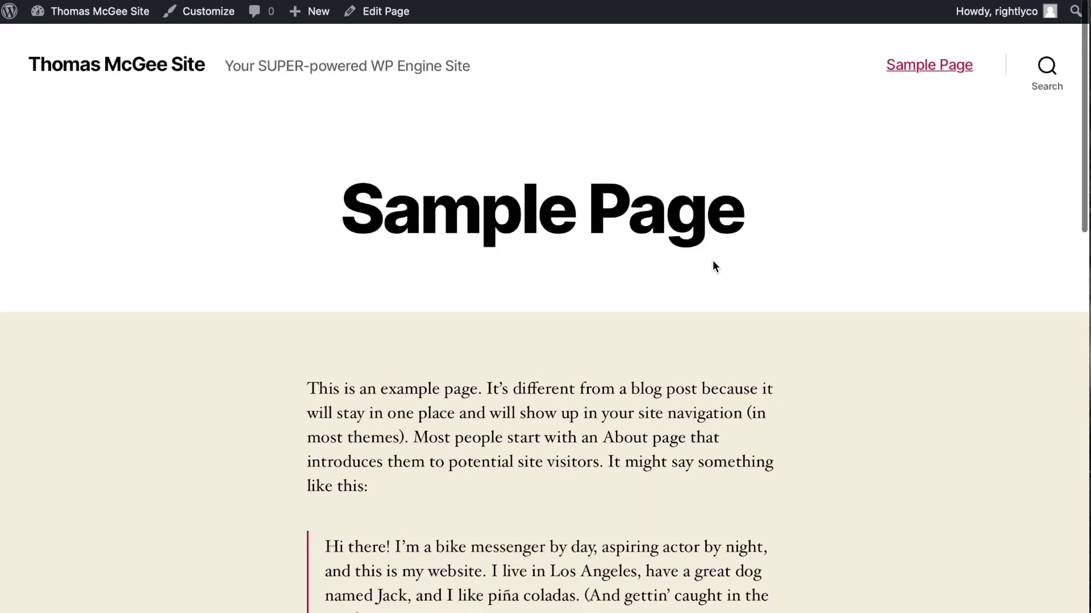
key(super+Left)
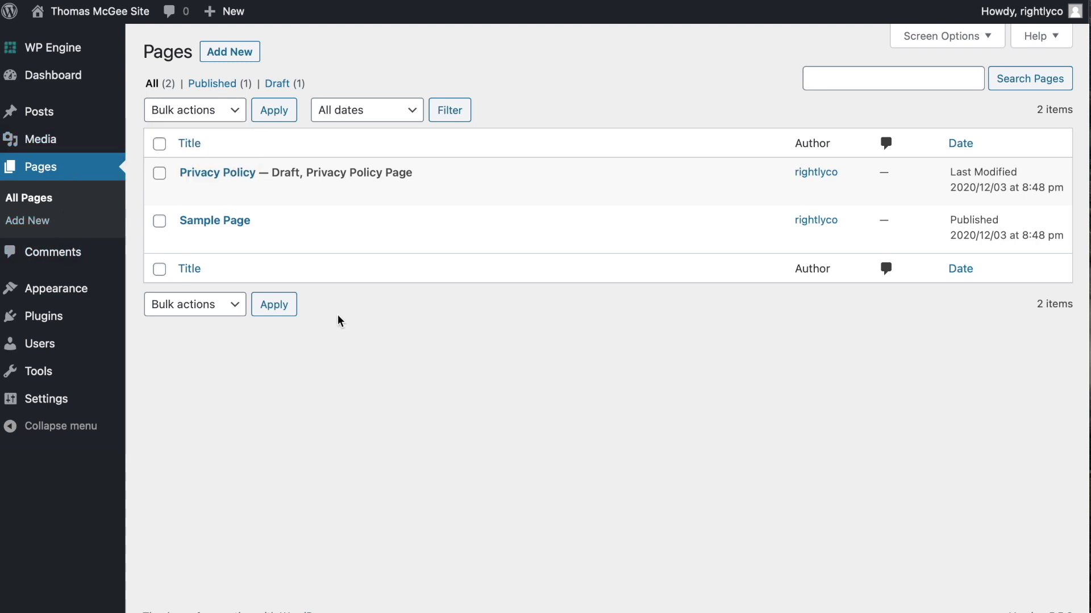
Step: Open Sample Page in the editor and examine its title and body content
mouse_move(214, 226)
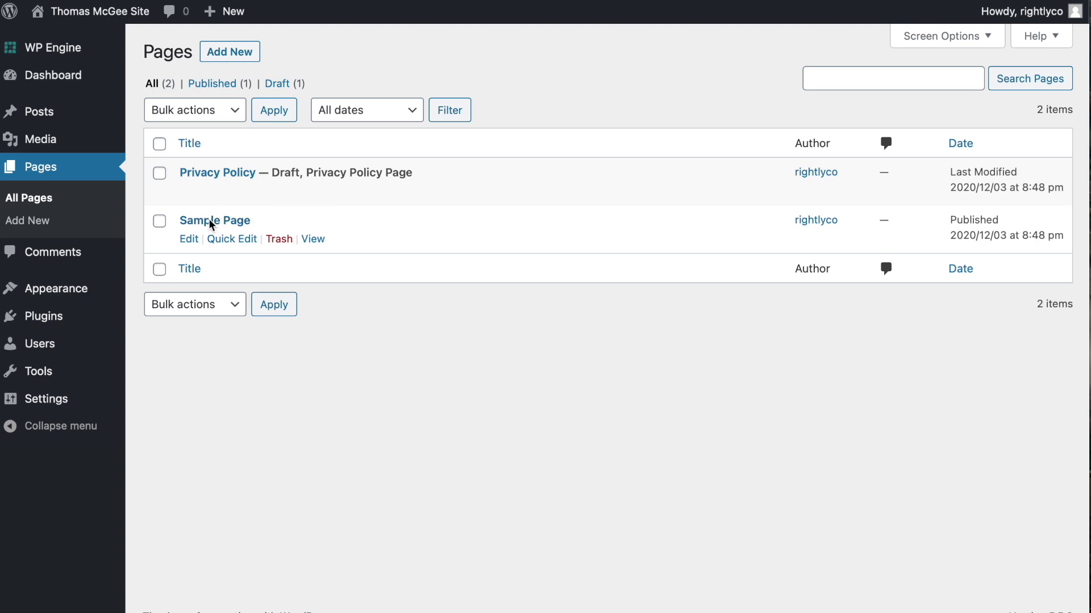
click(210, 222)
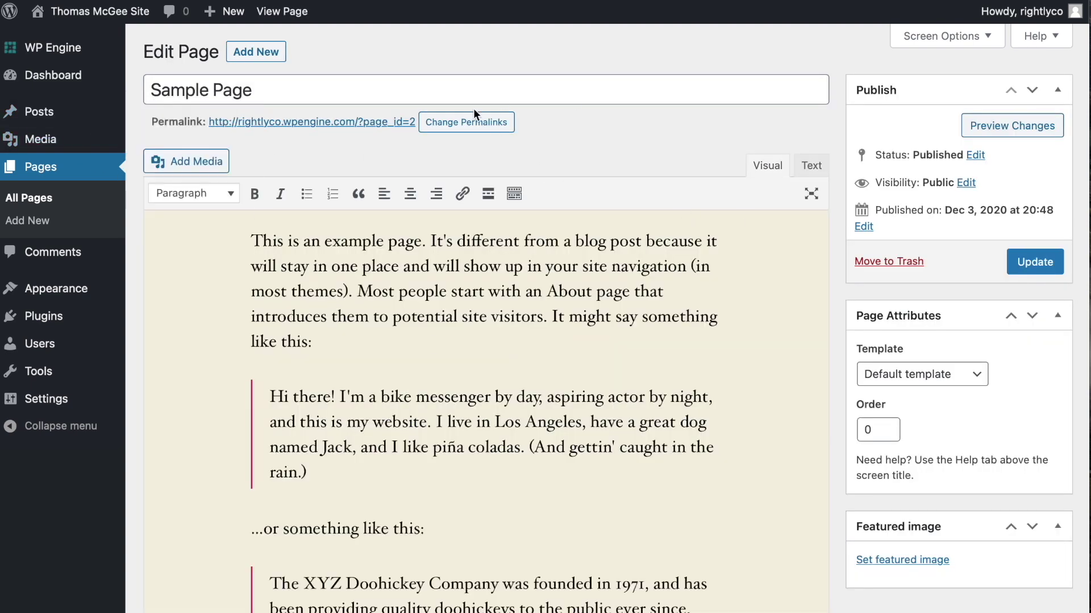
scroll(397, 103, down, 1)
scroll(270, 74, up, 1)
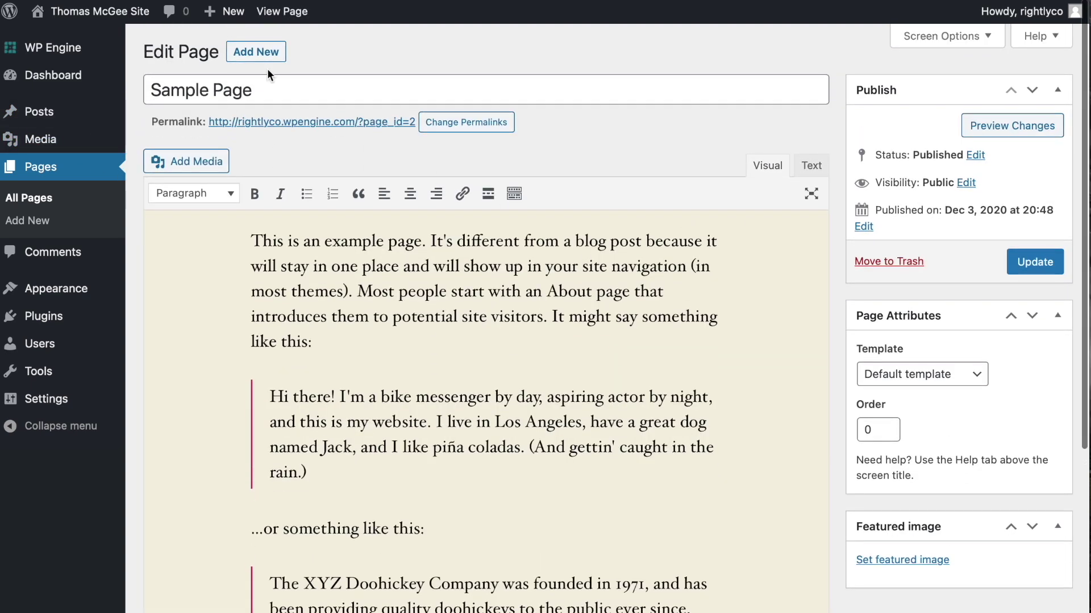
drag(280, 91, 123, 91)
click(477, 58)
scroll(671, 143, down, 2)
drag(251, 163, 418, 509)
click(622, 474)
scroll(631, 403, up, 2)
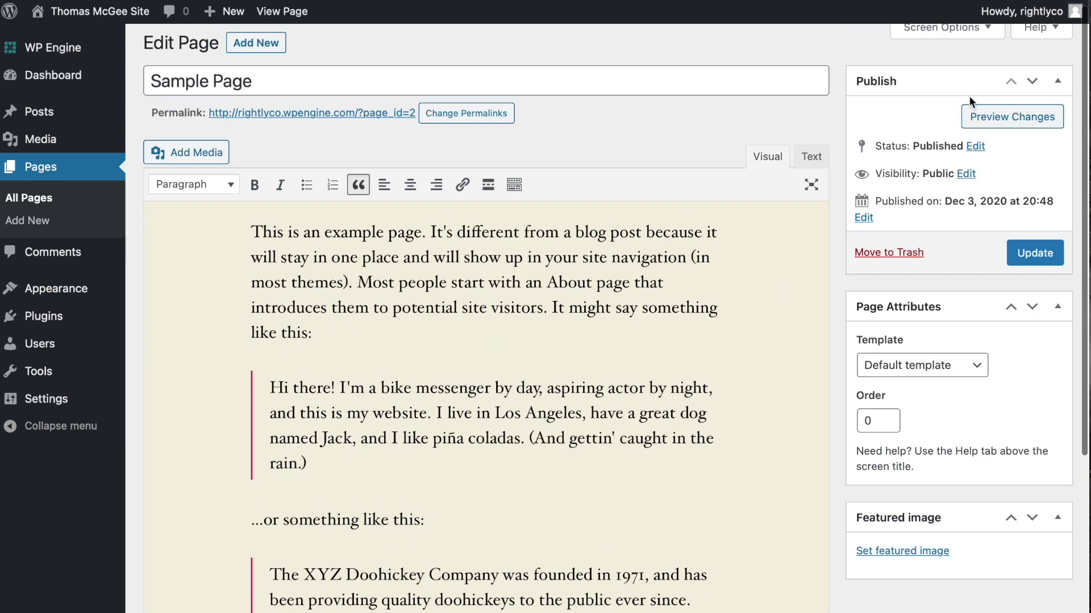
Step: Look through Sample Page's publishing options, page attributes and featured image settings
scroll(867, 186, down, 3)
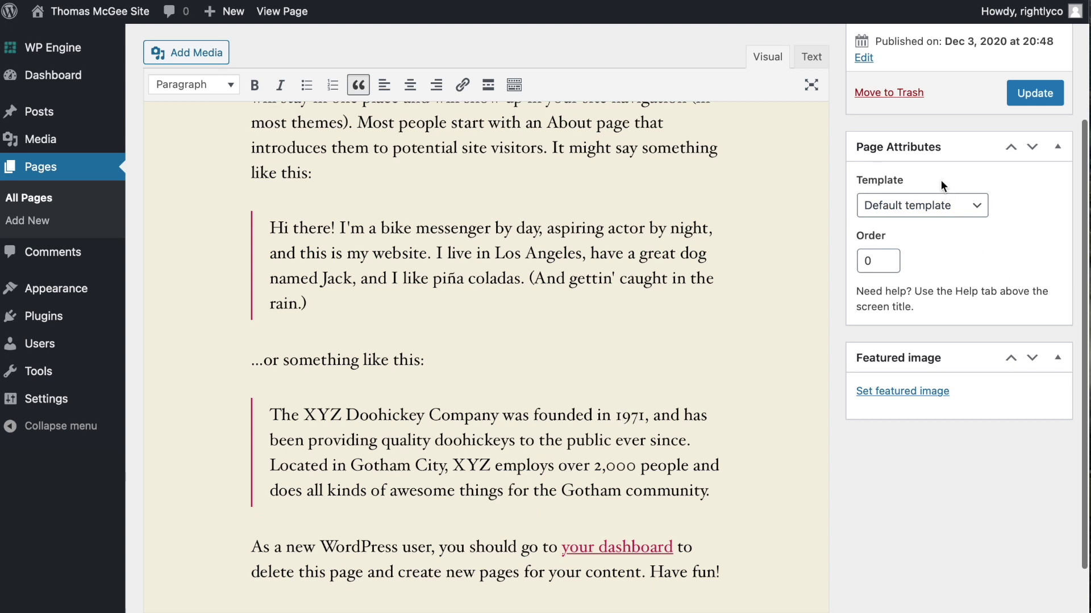
scroll(925, 329, down, 2)
scroll(922, 327, up, 5)
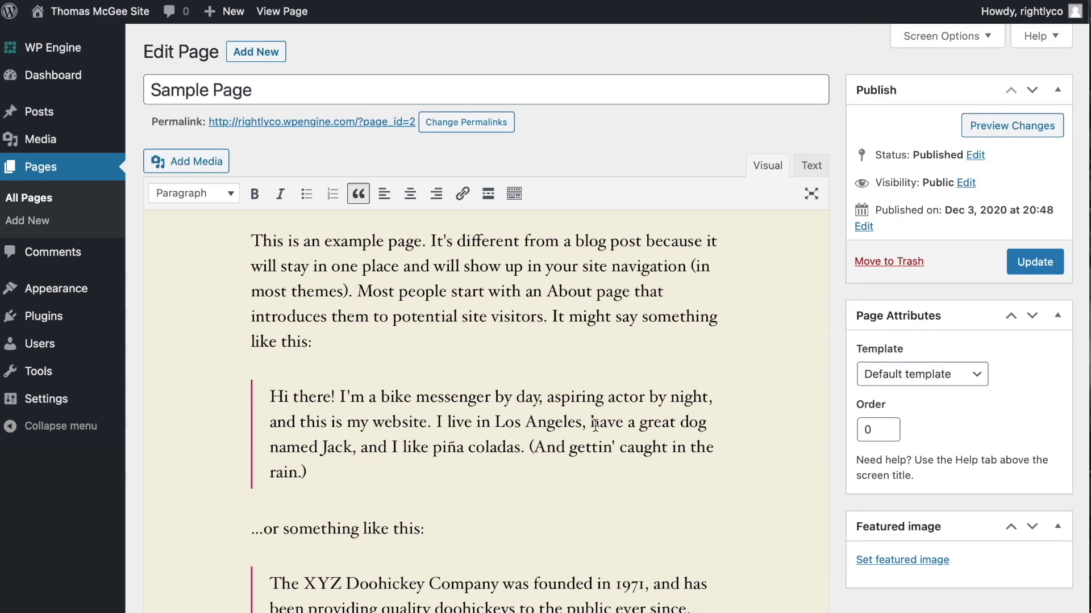
Step: Create a new post titled "Here Is My Great New Title" and save it as a draft
mouse_move(60, 118)
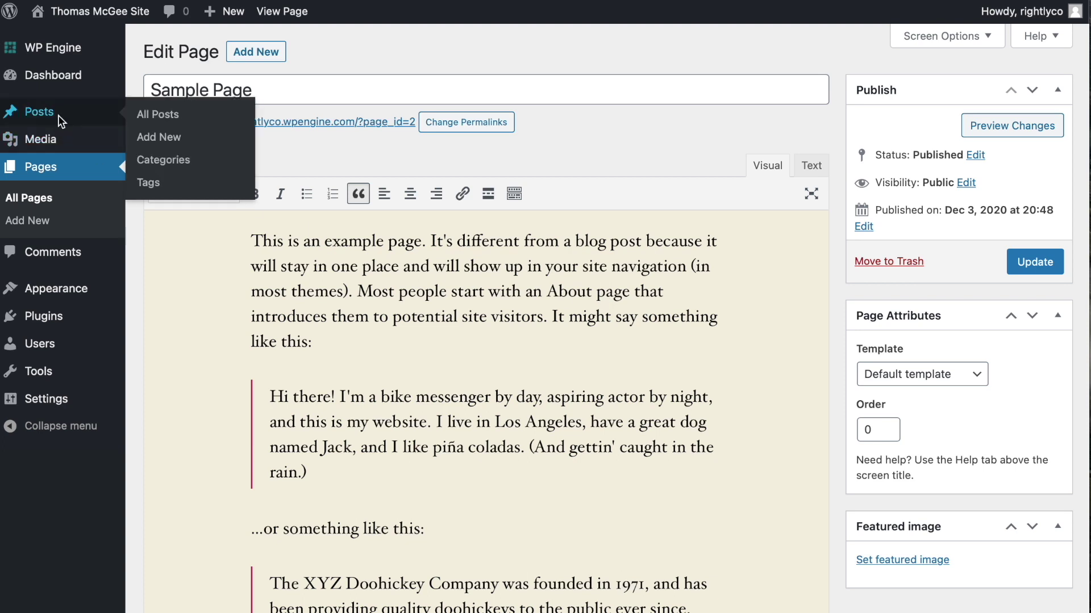
click(69, 121)
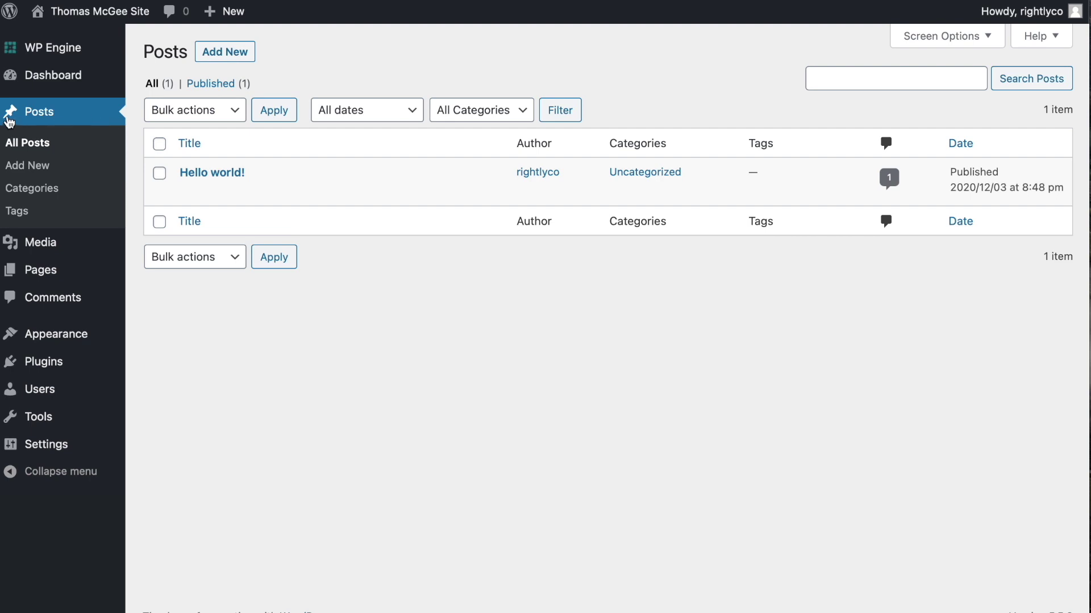
click(238, 61)
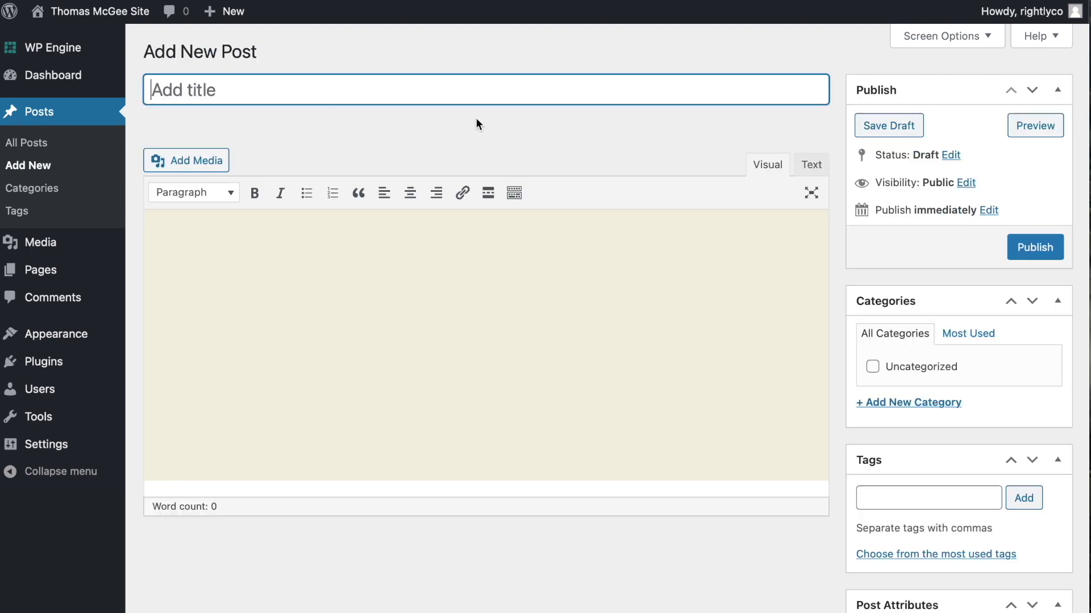
text(Here)
text(Is My Great New Title)
click(755, 166)
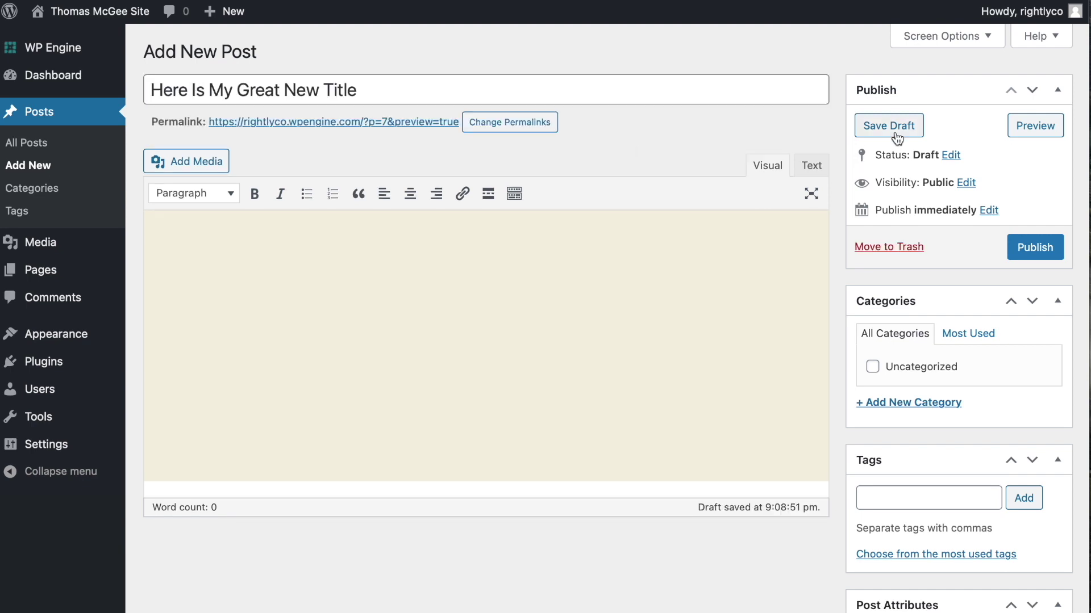
click(896, 138)
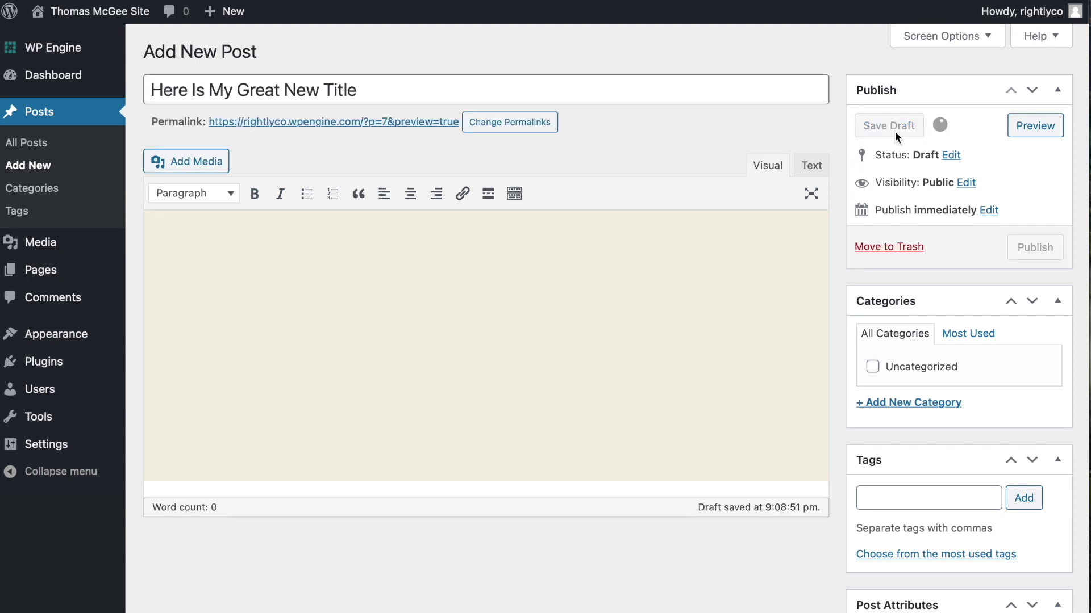
Step: Inspect the permalink of the saved draft post
scroll(666, 148, down, 1)
click(279, 150)
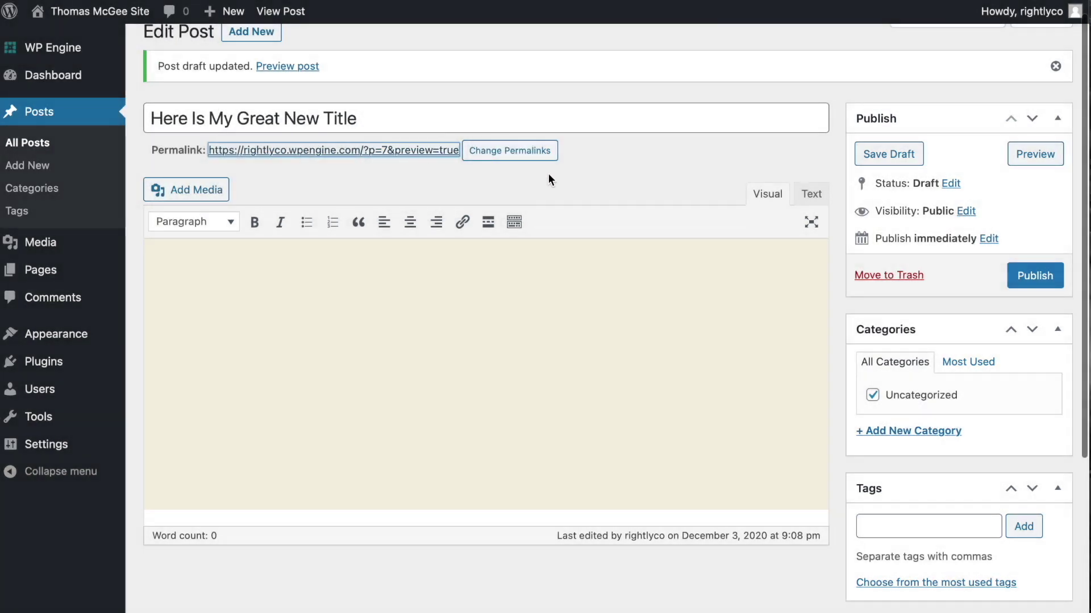
click(627, 163)
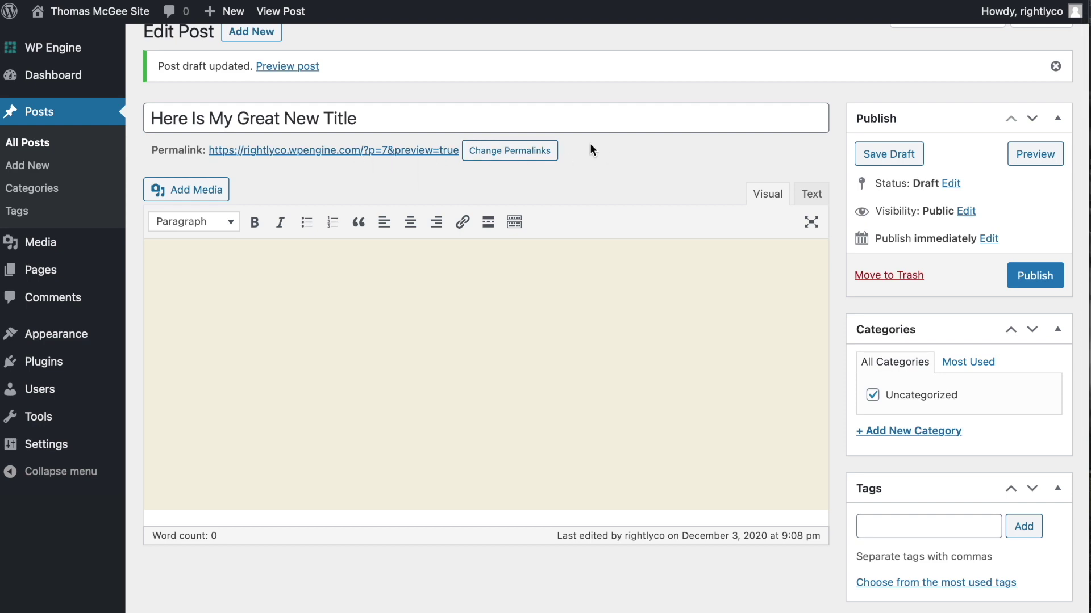
Step: Fill the post body with several paragraphs of Latin placeholder text starting with "Voluptatem voluptates velit repellat"
scroll(664, 188, down, 1)
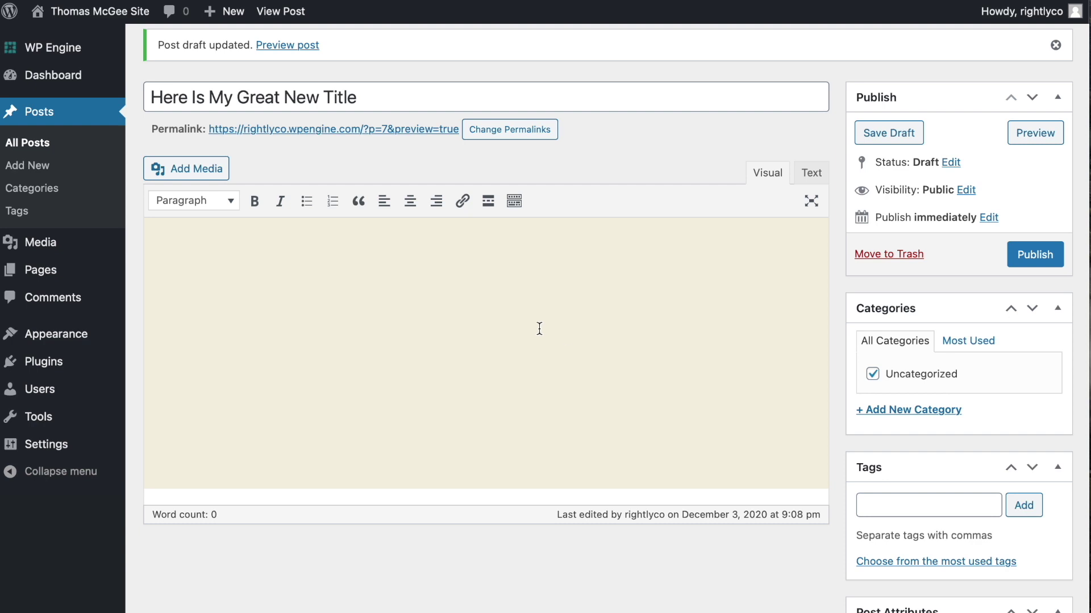
text(rem est beatae tempore ea.)
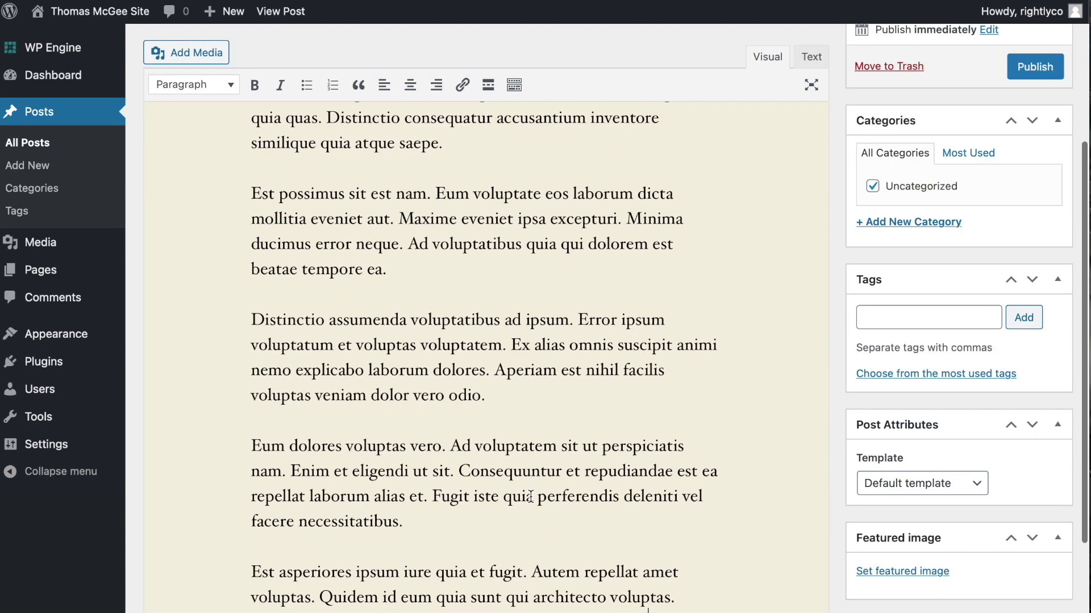
scroll(627, 310, down, 4)
scroll(627, 310, up, 6)
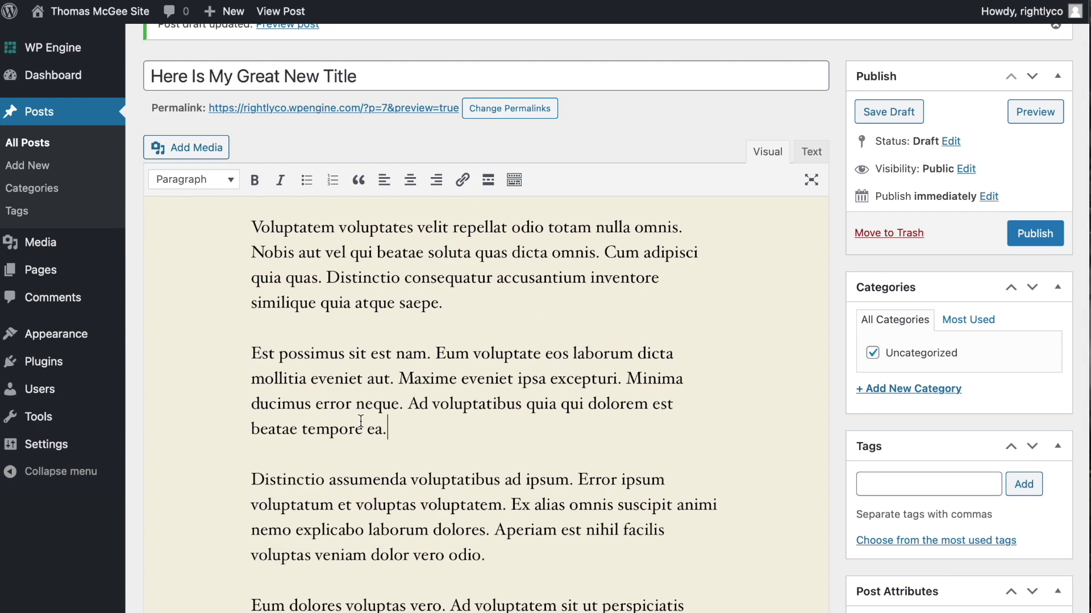
Step: Format the second body paragraph, starting with "Est possimus sit est nam", as a blockquote
drag(390, 430, 201, 358)
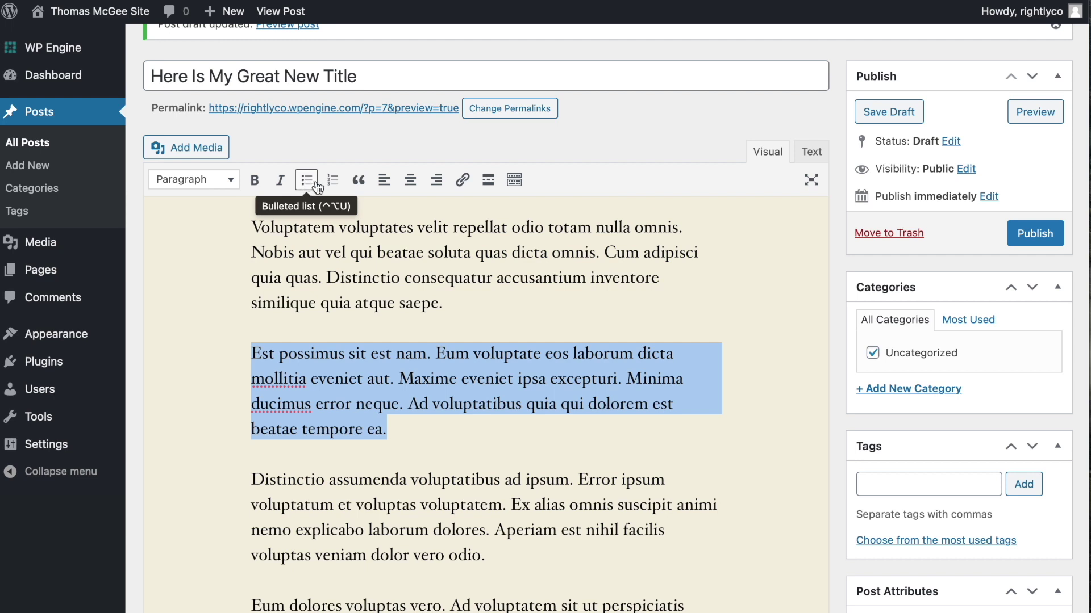
click(355, 180)
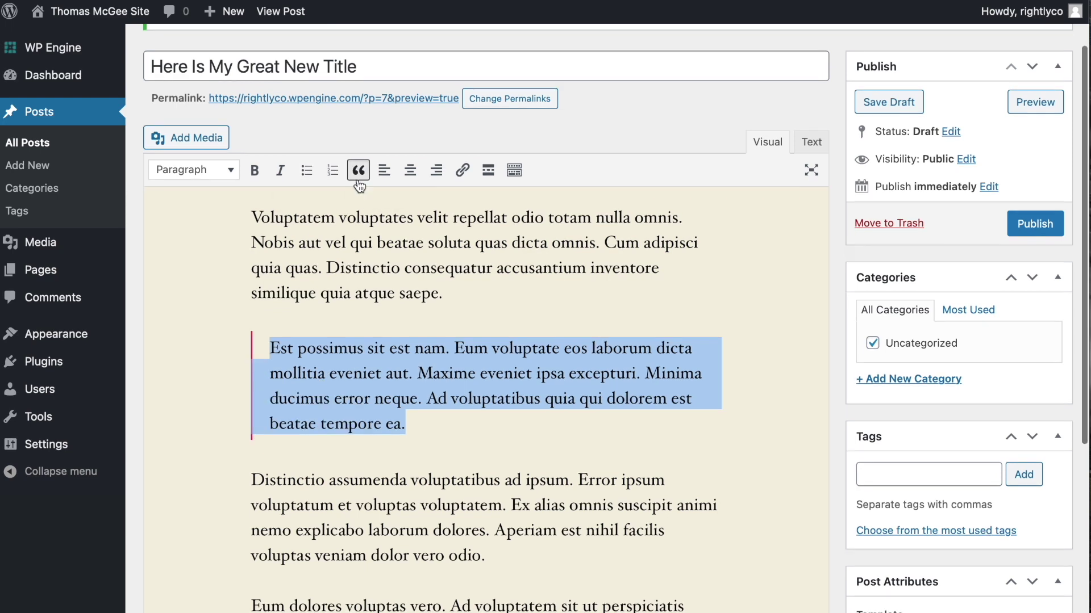
click(417, 251)
Step: Try centre and right alignment on the first body paragraph, and set it back to left alignment
scroll(419, 244, up, 2)
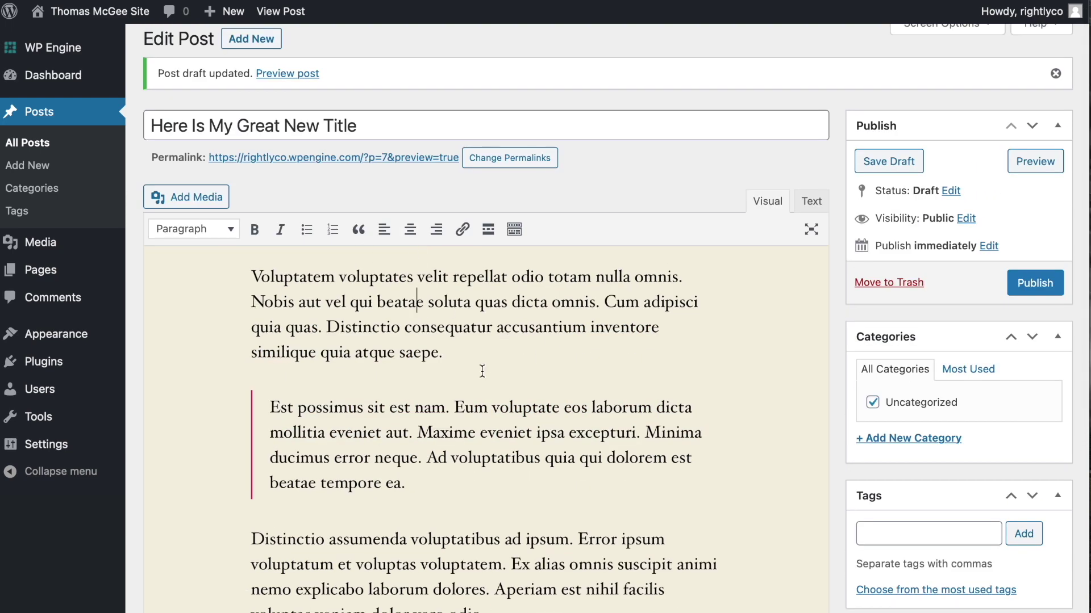
drag(444, 353, 227, 281)
click(412, 233)
click(437, 232)
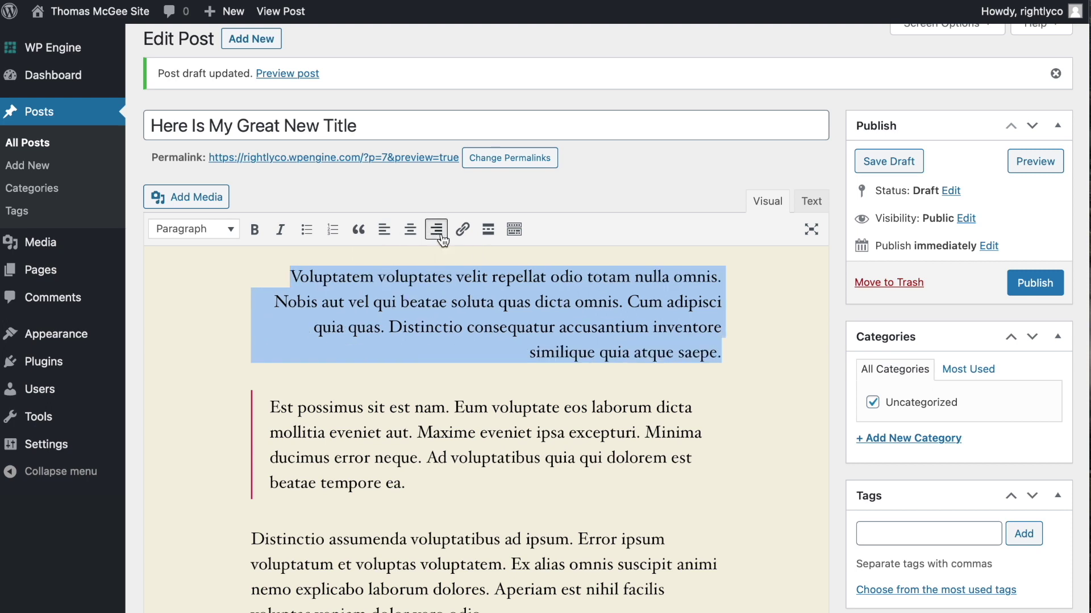
click(384, 231)
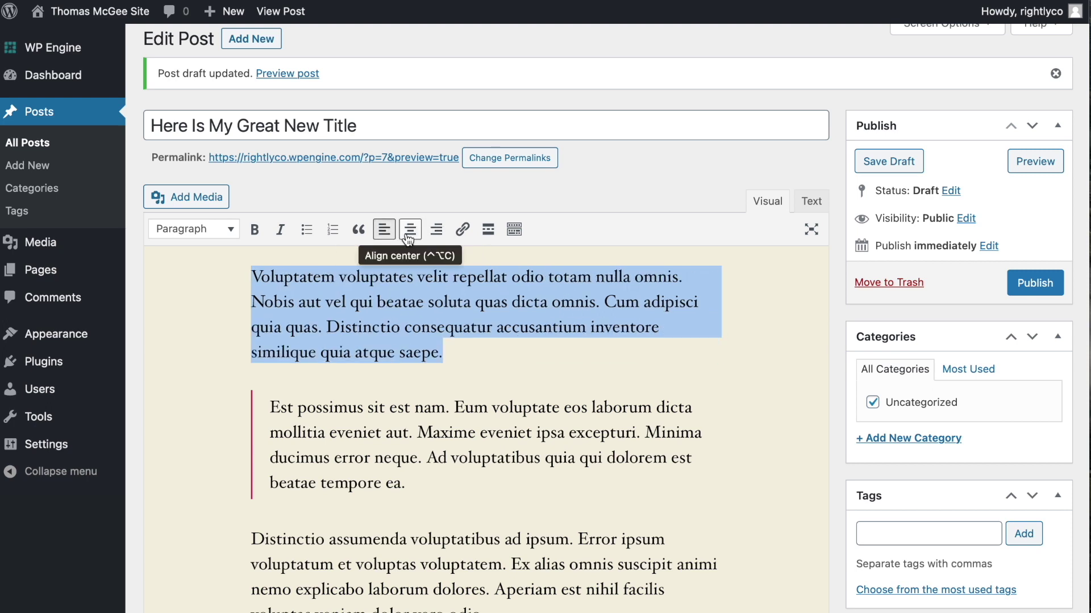
click(508, 364)
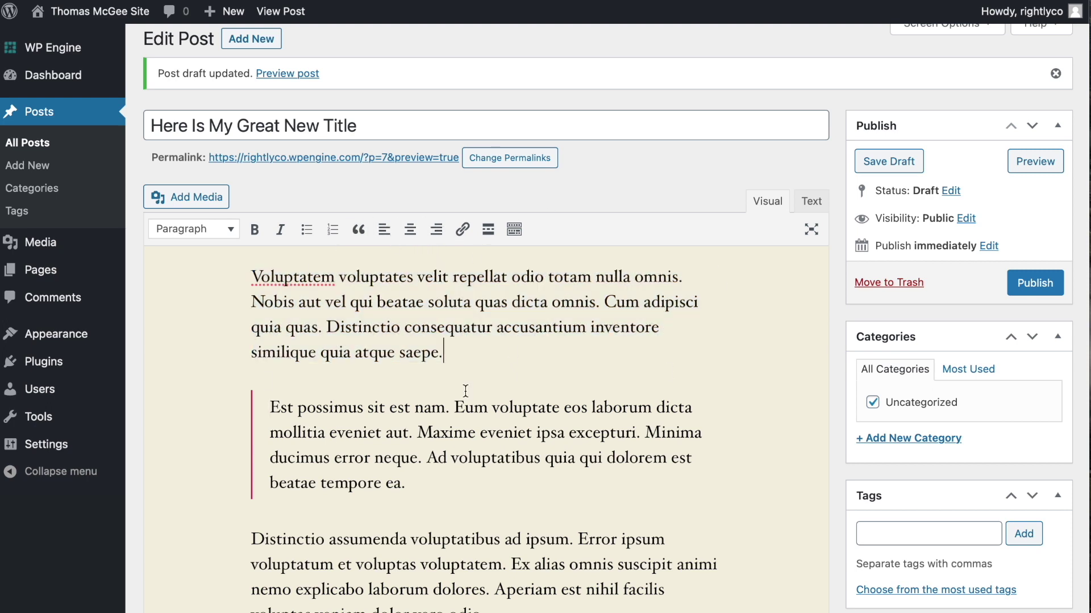
scroll(526, 393, down, 5)
scroll(526, 393, up, 4)
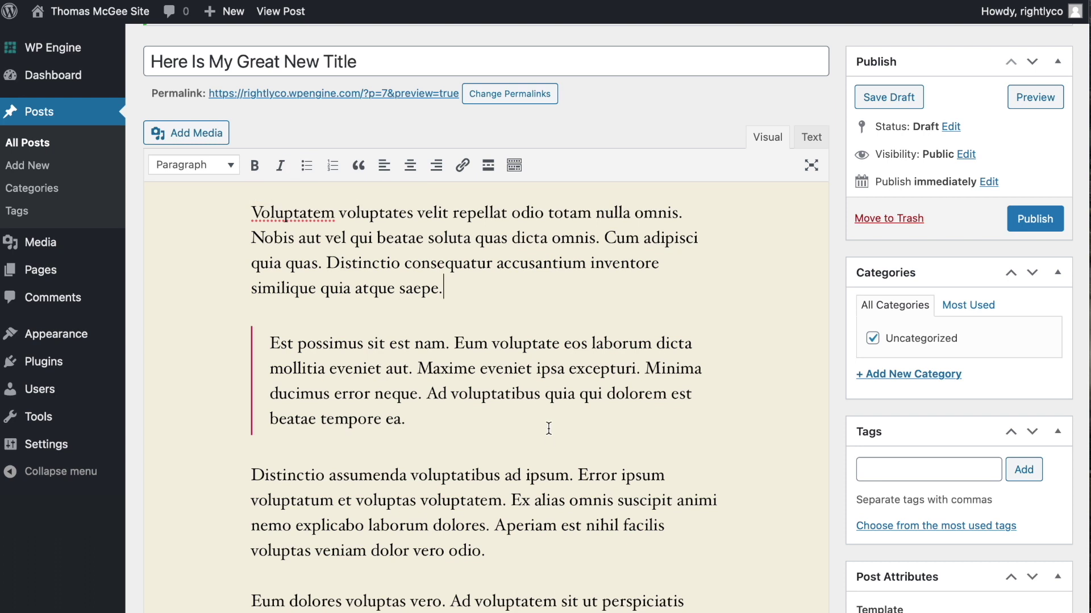
scroll(584, 417, down, 2)
scroll(584, 418, down, 1)
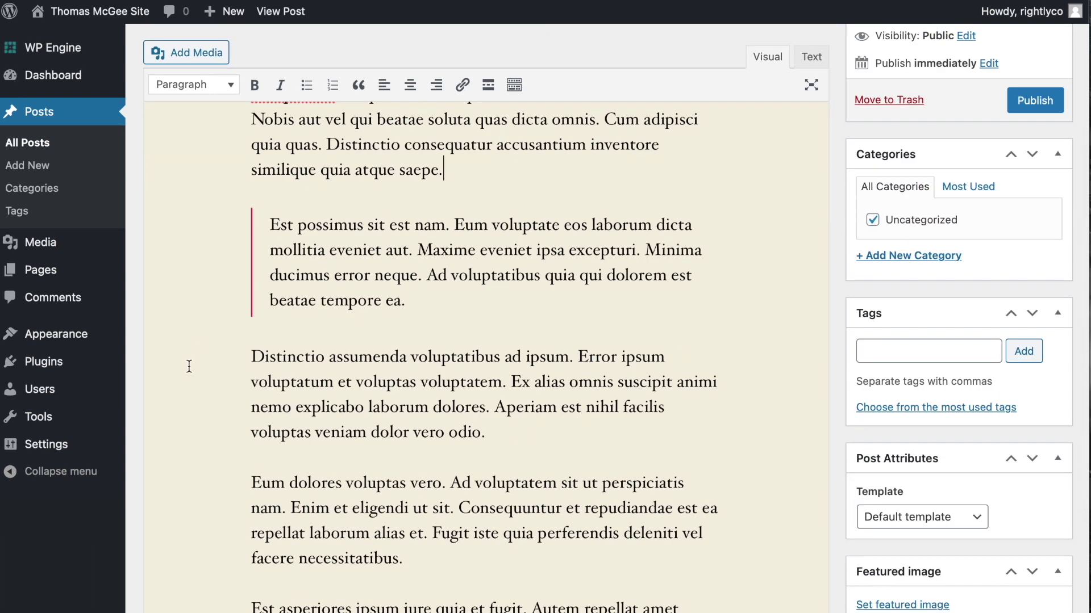
scroll(352, 401, down, 1)
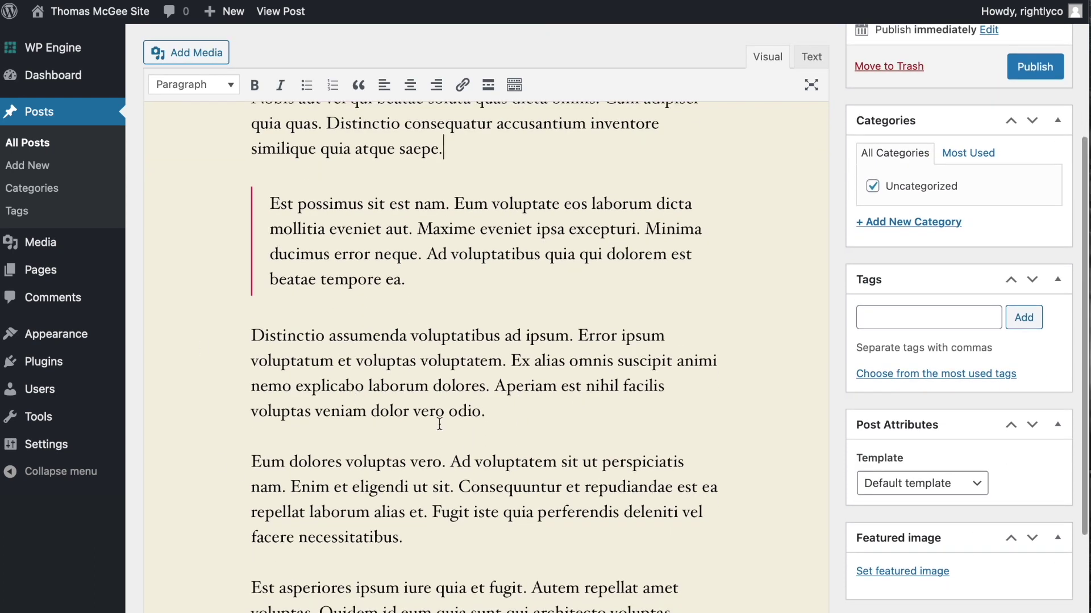
Step: Show the second row of formatting tools in the post editor
scroll(597, 399, up, 3)
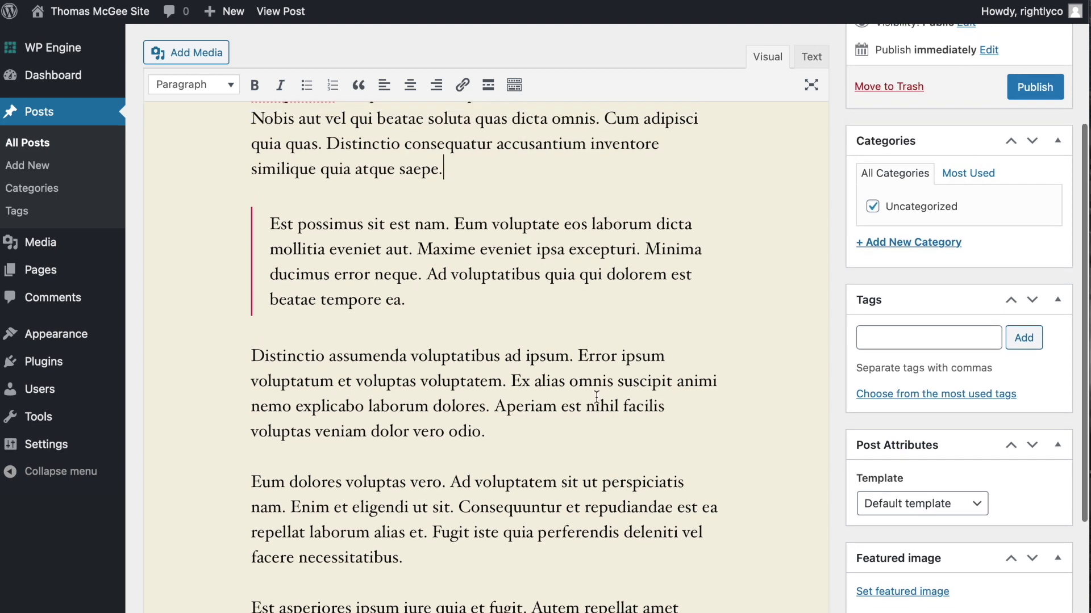
scroll(582, 406, up, 1)
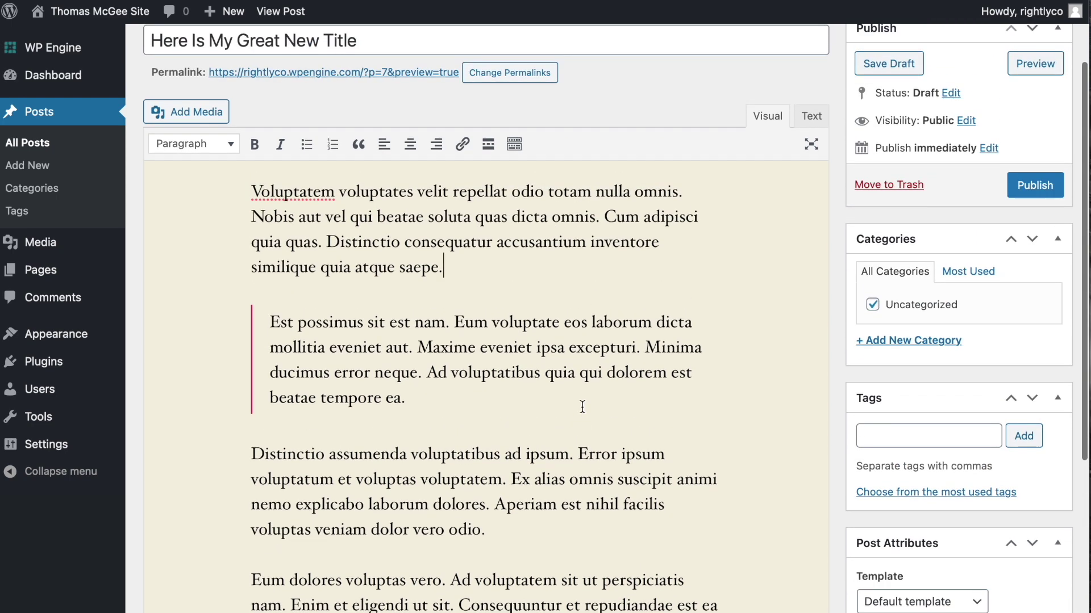
scroll(625, 364, down, 7)
scroll(698, 384, up, 6)
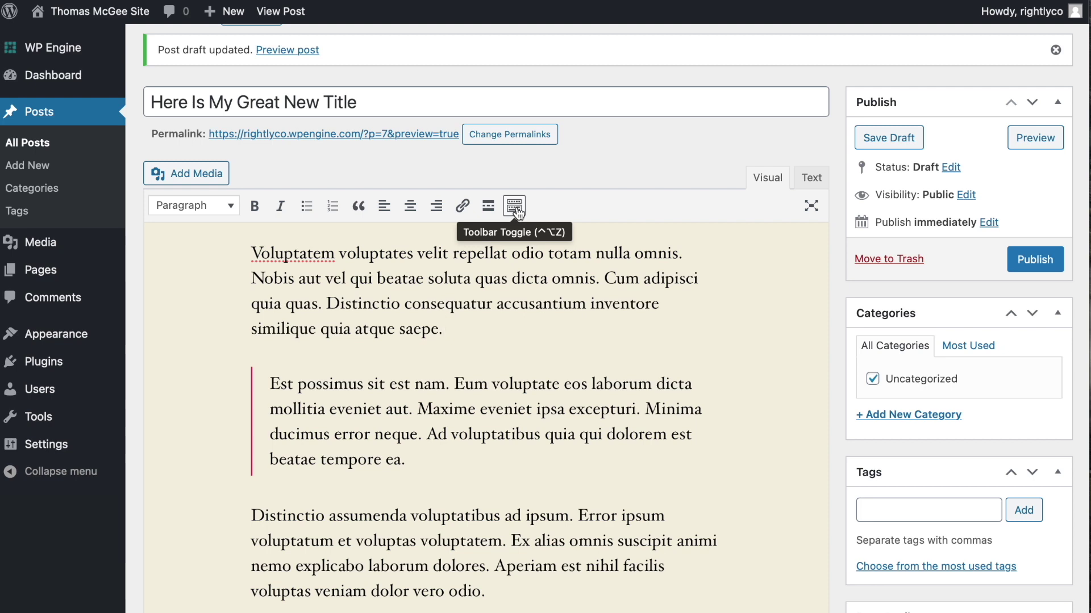
click(514, 208)
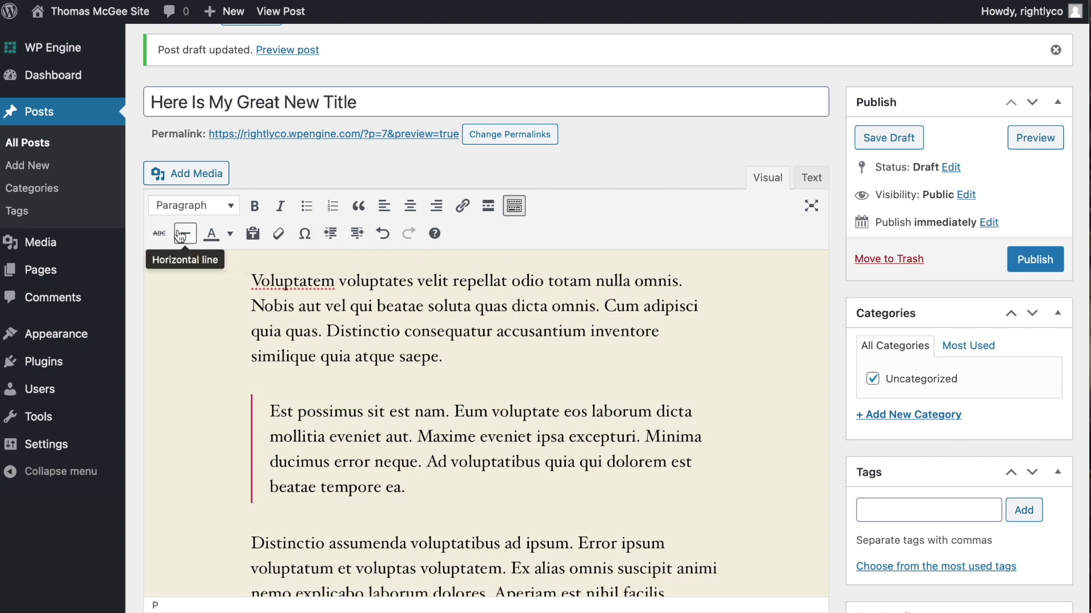
Step: Try indenting the fourth body paragraph, starting with "Eum dolores voluptas vero", and remove the indent again
scroll(527, 266, down, 5)
scroll(469, 253, down, 3)
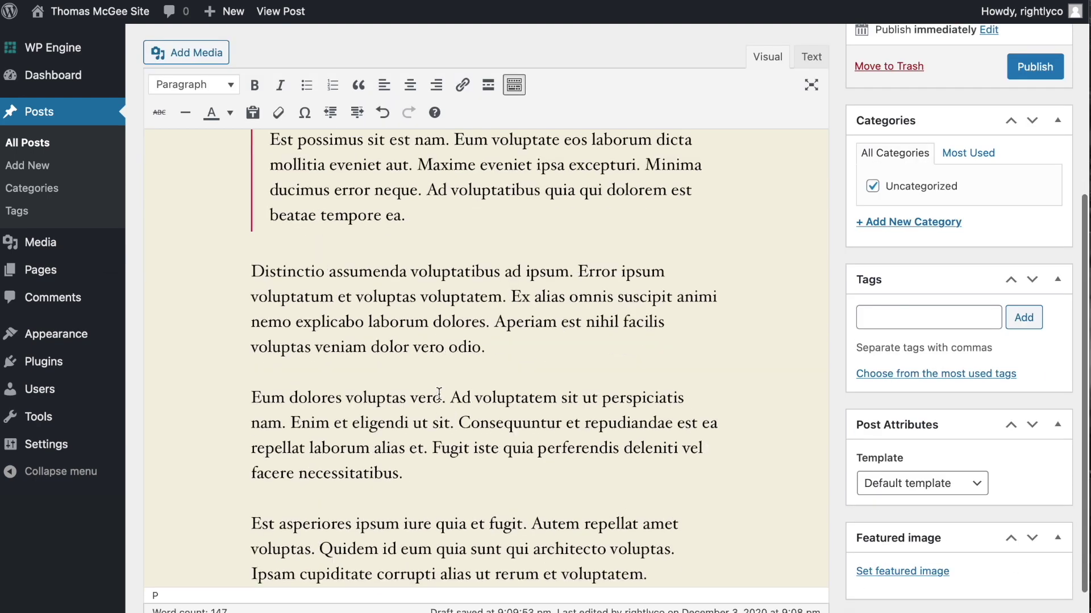
drag(425, 482, 223, 410)
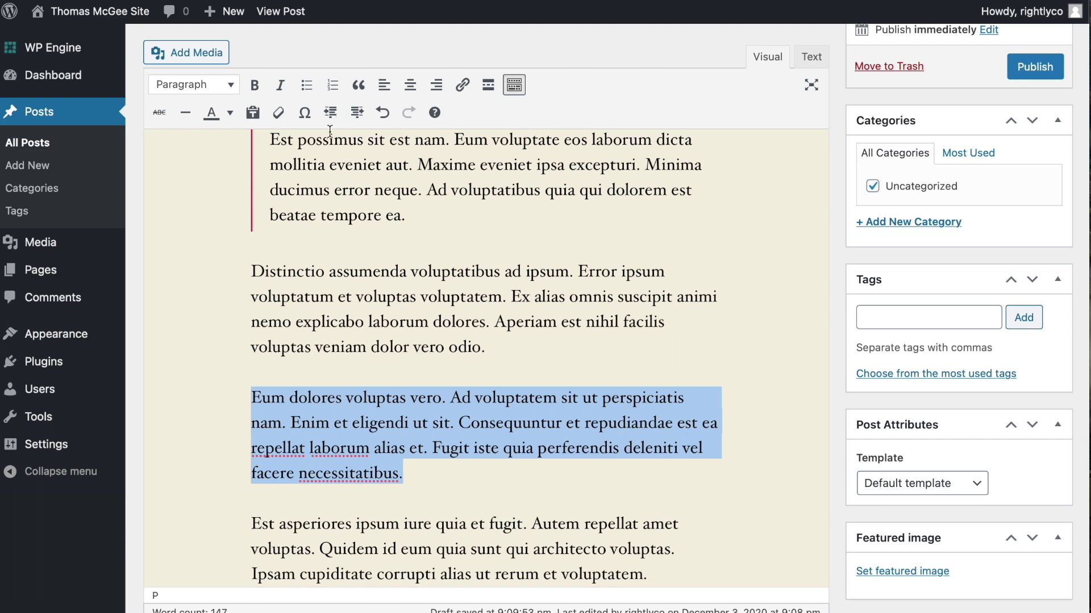
click(358, 113)
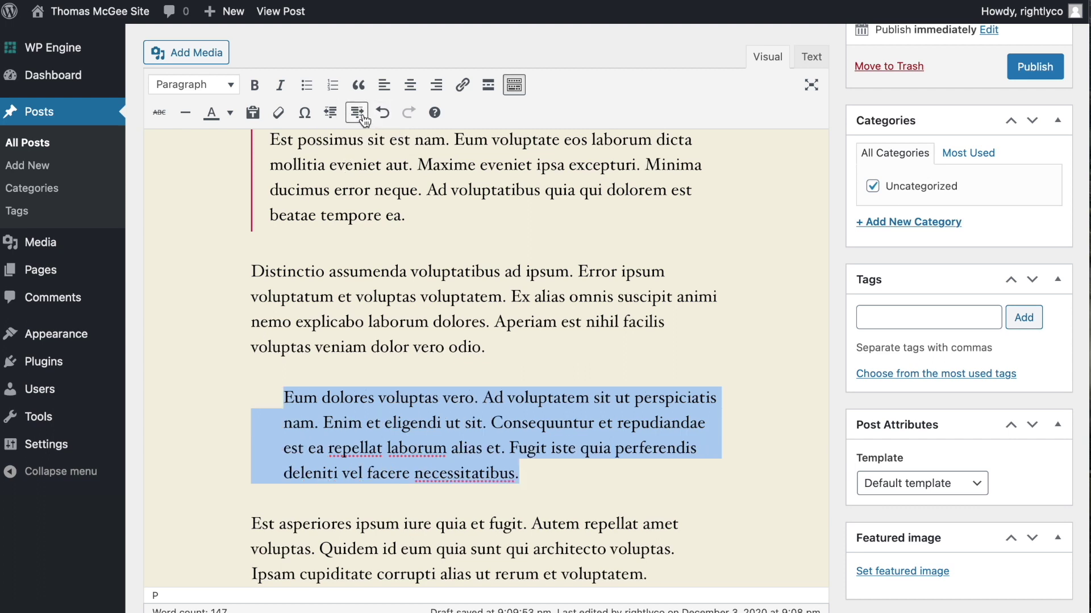
click(330, 113)
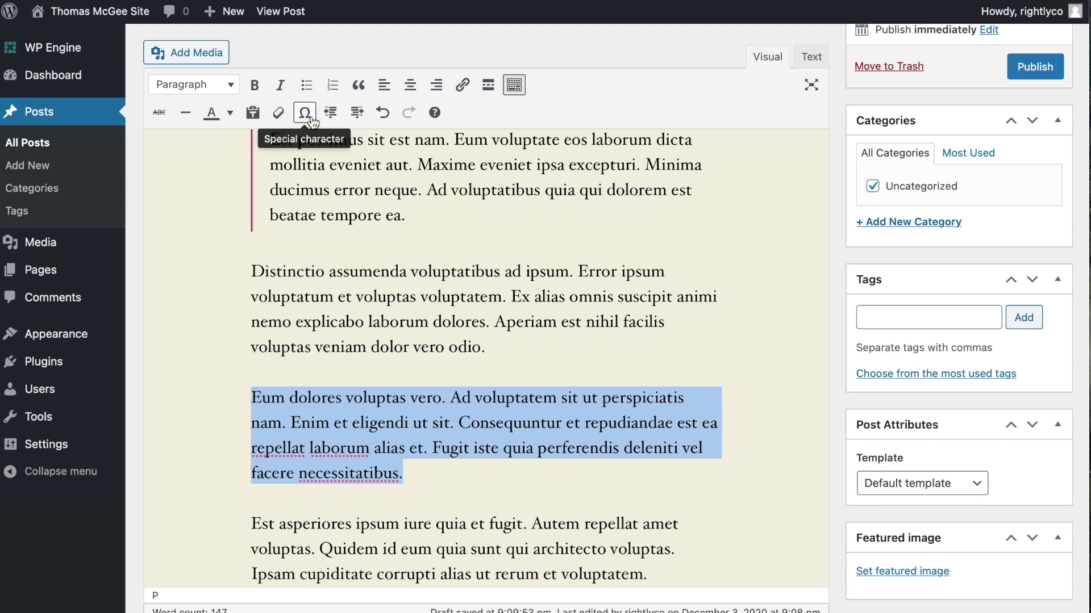
Step: Examine the text colour choices available for the selected "Eum dolores voluptas vero" paragraph
scroll(486, 457, up, 1)
scroll(486, 457, up, 1)
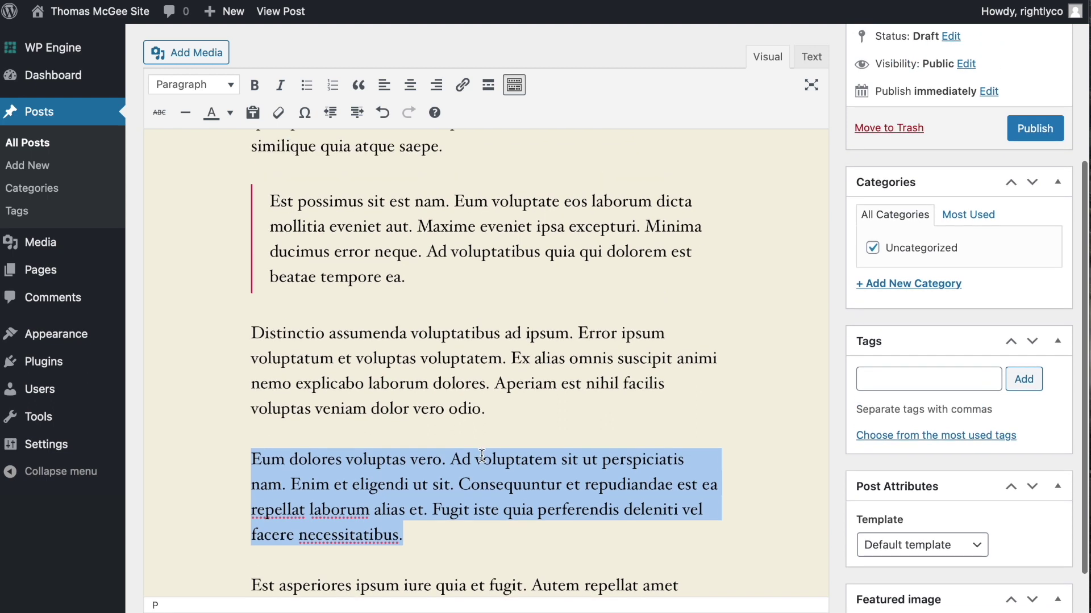
scroll(527, 391, up, 3)
scroll(528, 391, down, 4)
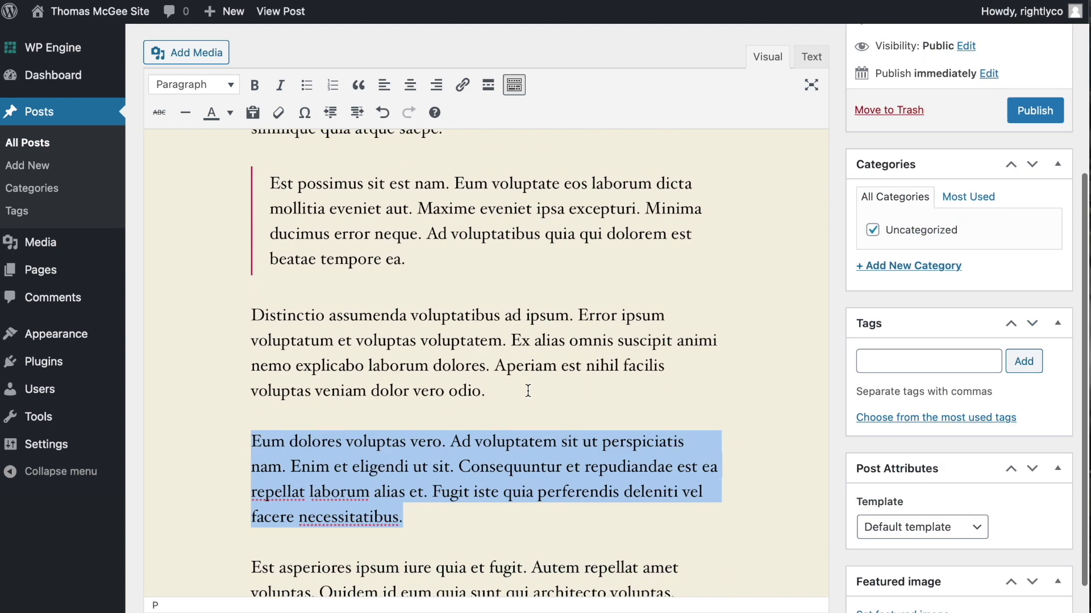
scroll(528, 391, up, 1)
scroll(527, 391, up, 1)
scroll(528, 391, down, 4)
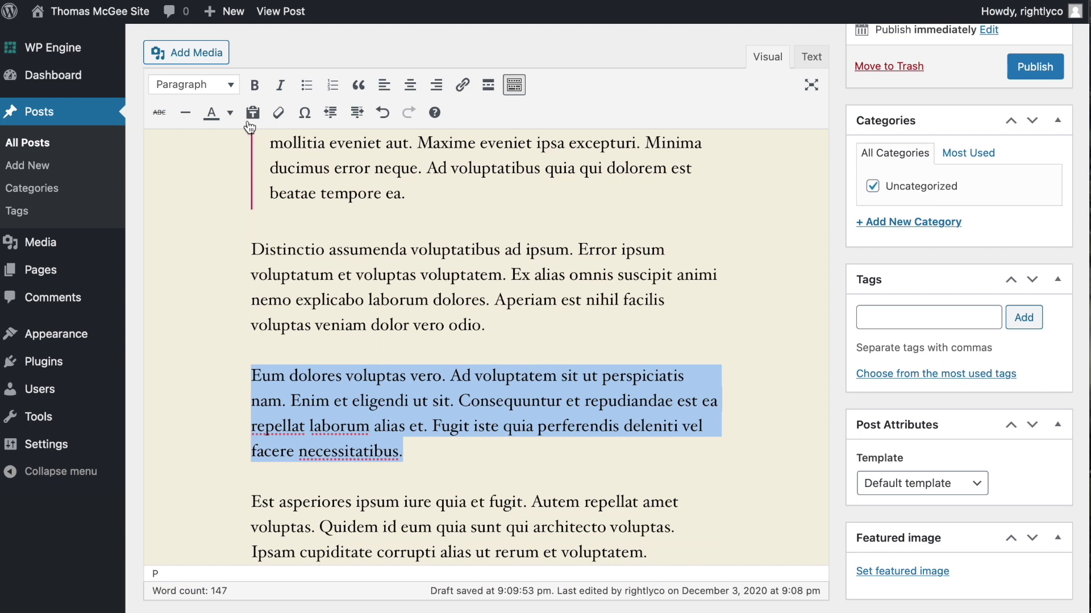
click(230, 113)
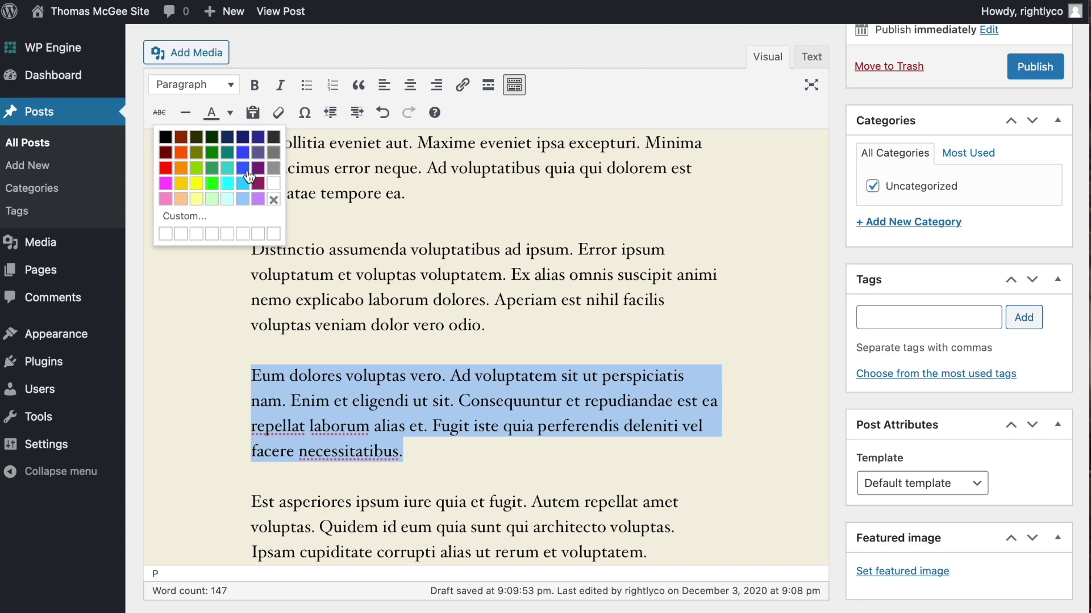
click(318, 212)
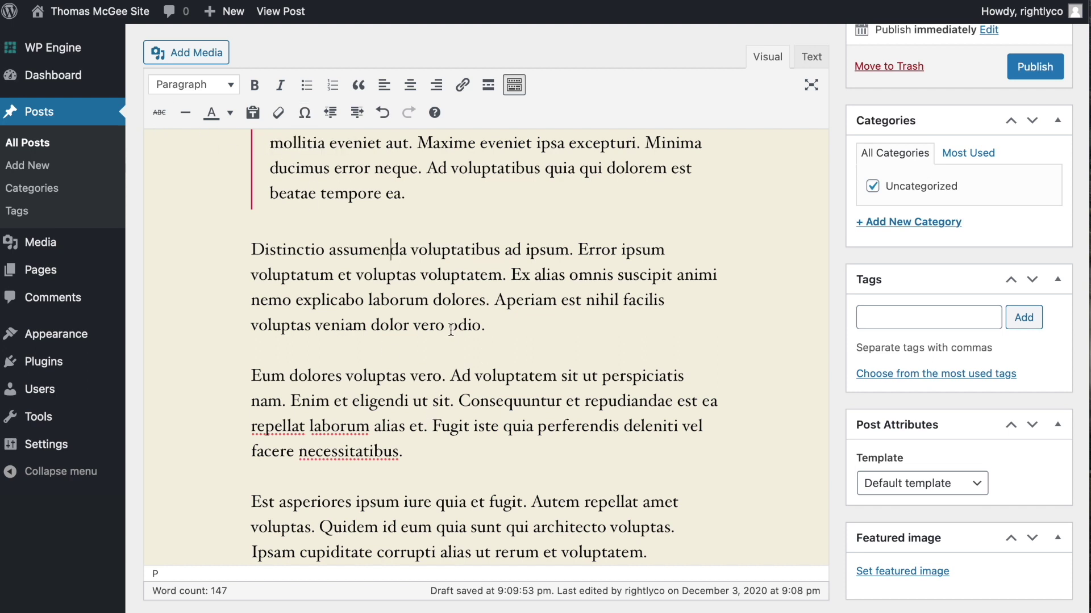
Step: Try strikethrough on the third body paragraph, starting with "Distinctio assumenda voluptatibus", and remove it again
drag(485, 326, 225, 224)
click(159, 112)
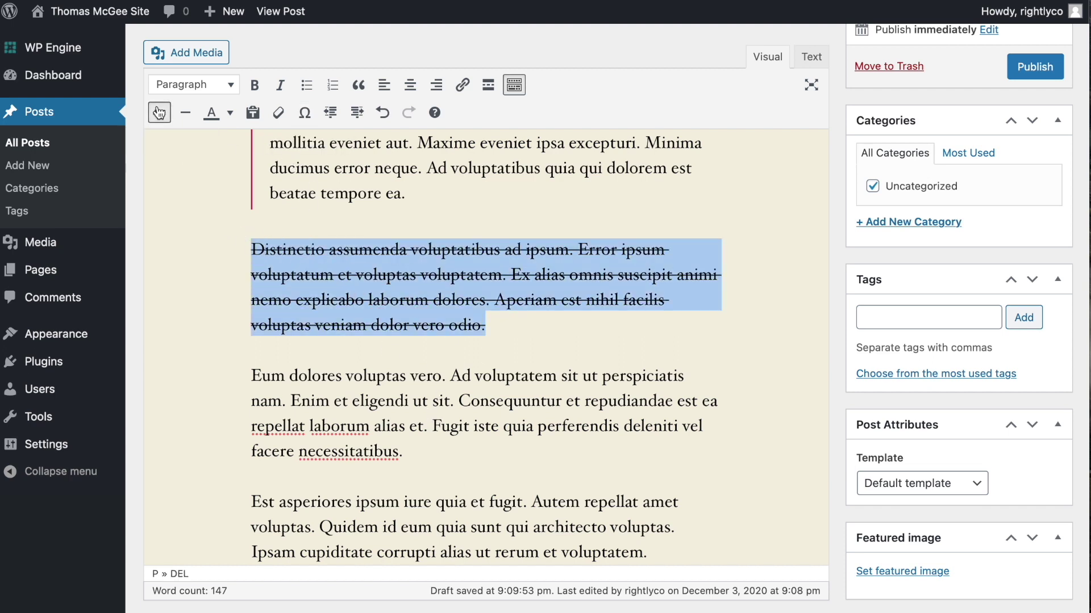
click(159, 112)
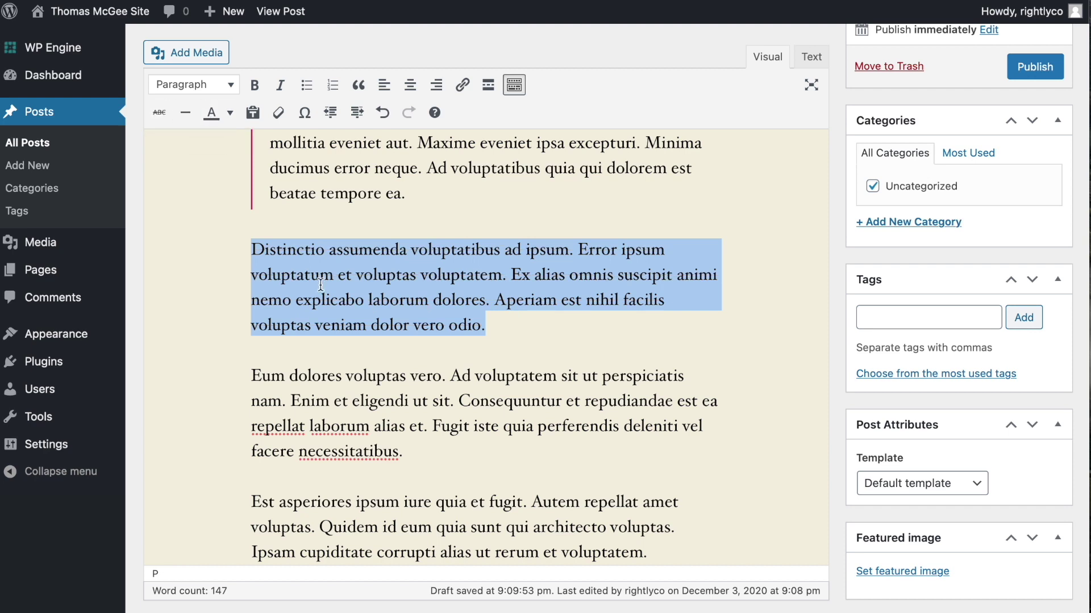
Step: Try a horizontal line between the third and fourth body paragraphs, and delete it again
click(522, 319)
key(Return)
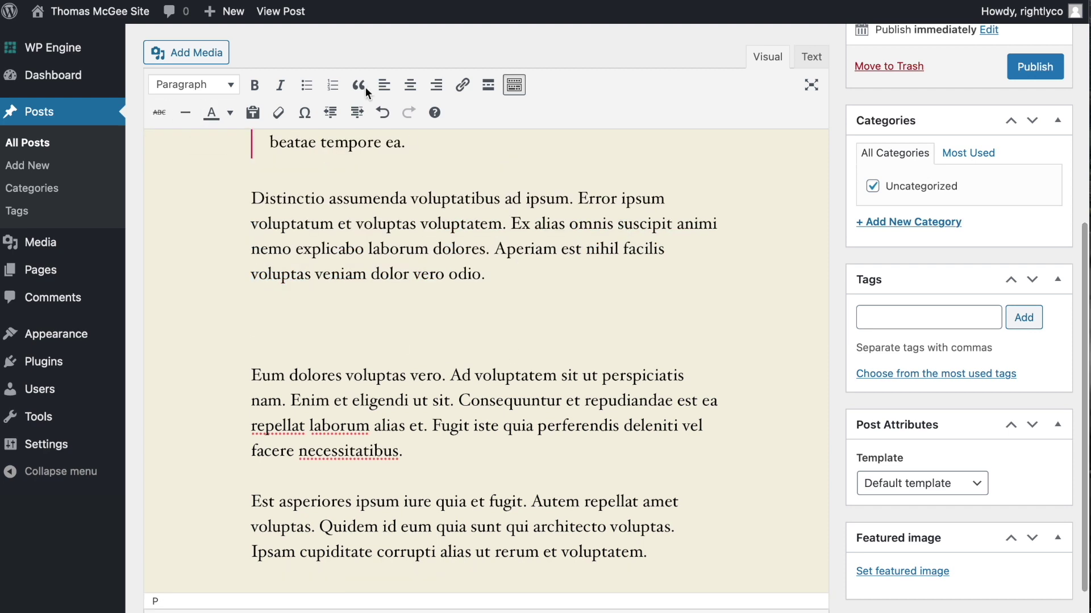
click(184, 112)
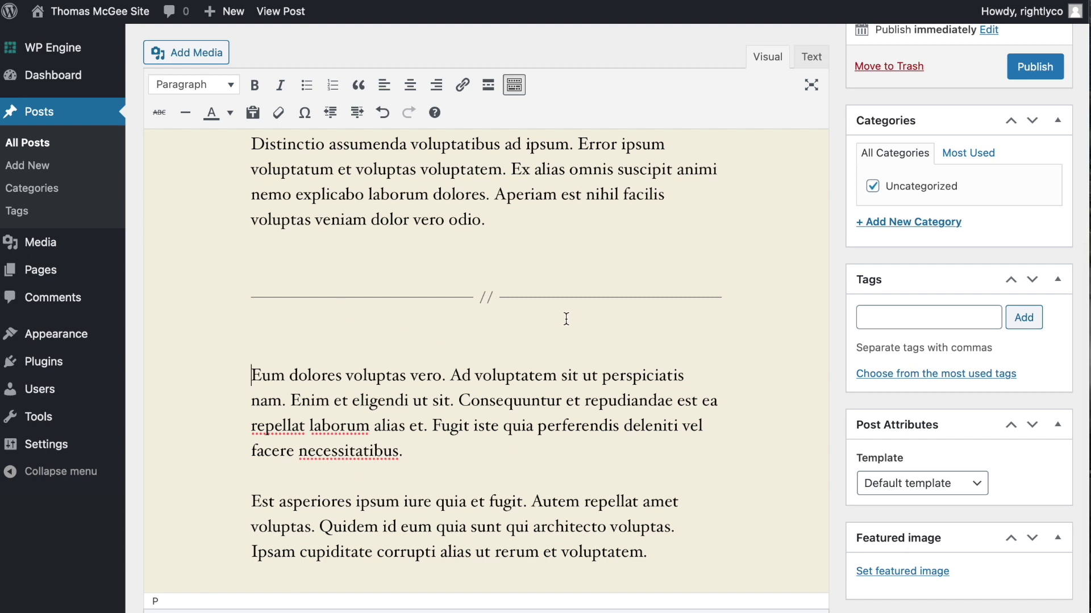
click(502, 301)
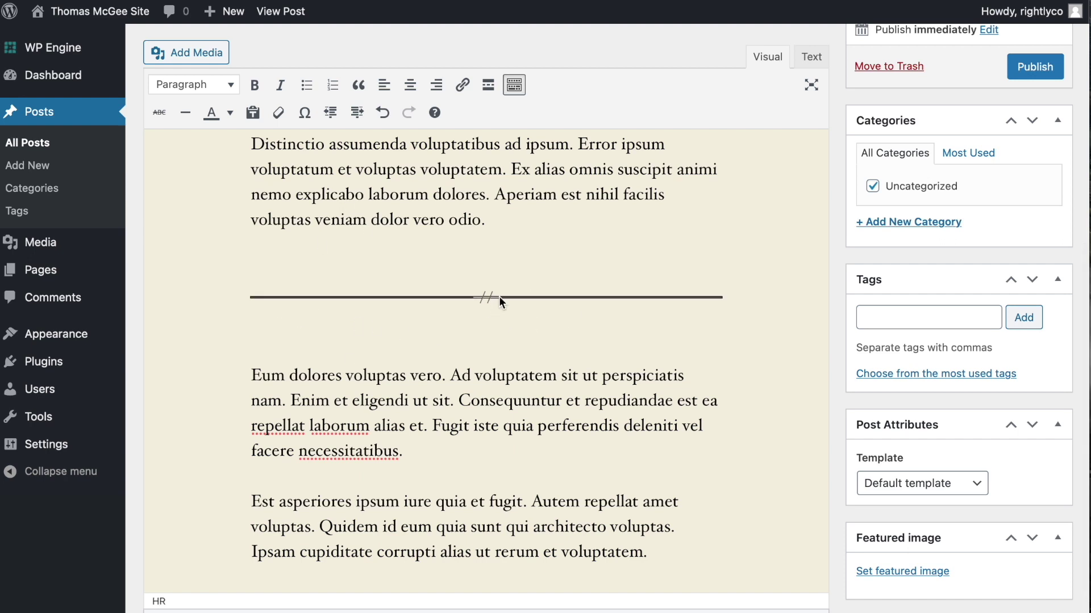
key(Delete)
scroll(496, 293, up, 5)
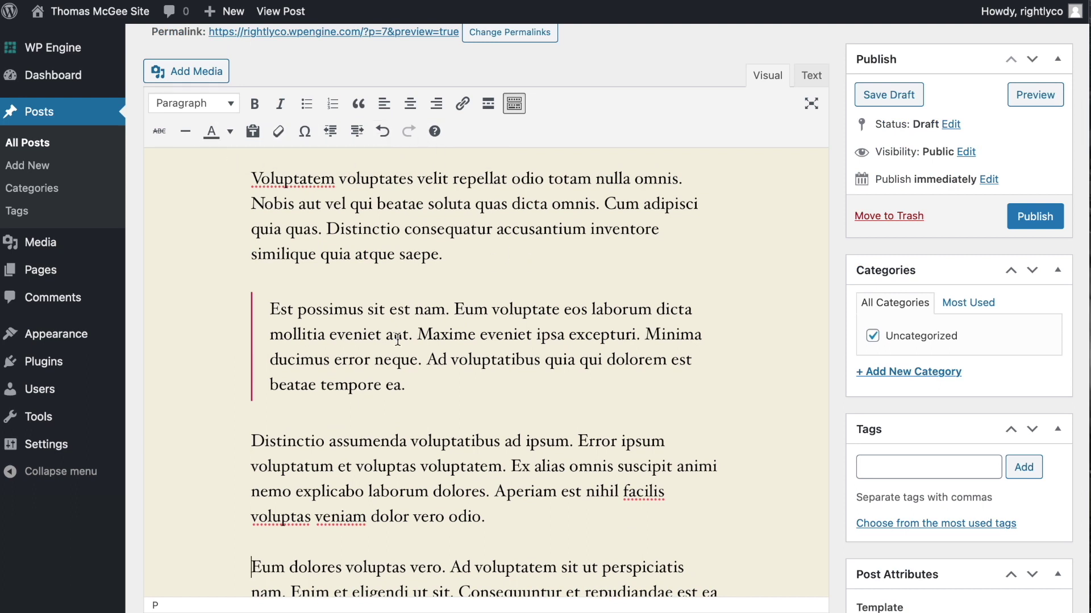
Step: Clear the formatting of the third body paragraph, starting with "Distinctio assumenda voluptatibus"
scroll(398, 338, down, 1)
drag(517, 500, 147, 410)
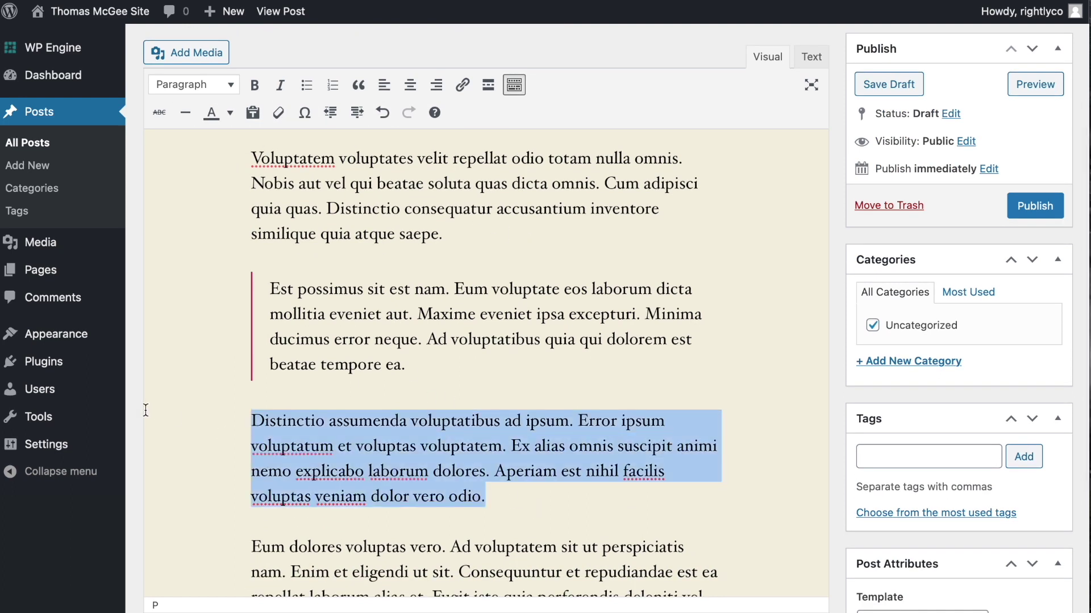
click(278, 117)
click(258, 415)
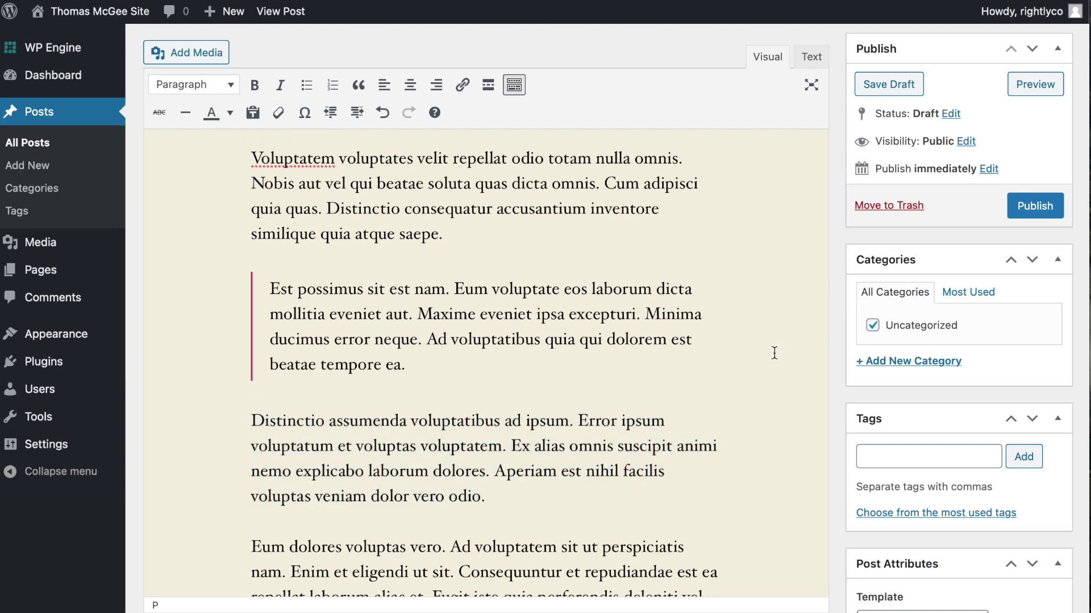
Step: Examine the post's HTML markup in the Text view and return to the Visual view
scroll(572, 458, down, 5)
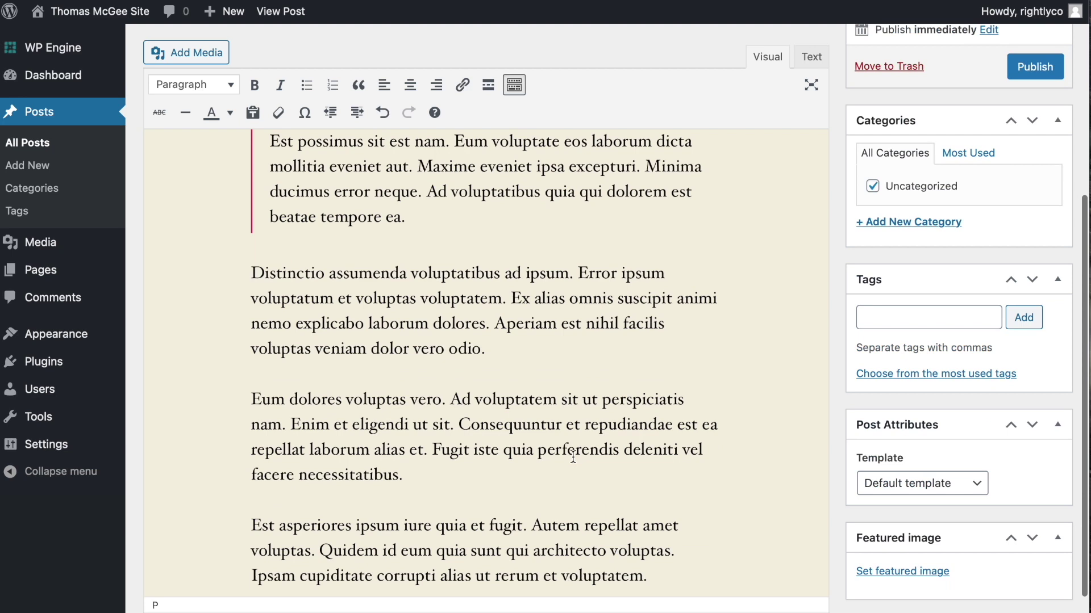
scroll(572, 456, up, 5)
scroll(572, 456, up, 2)
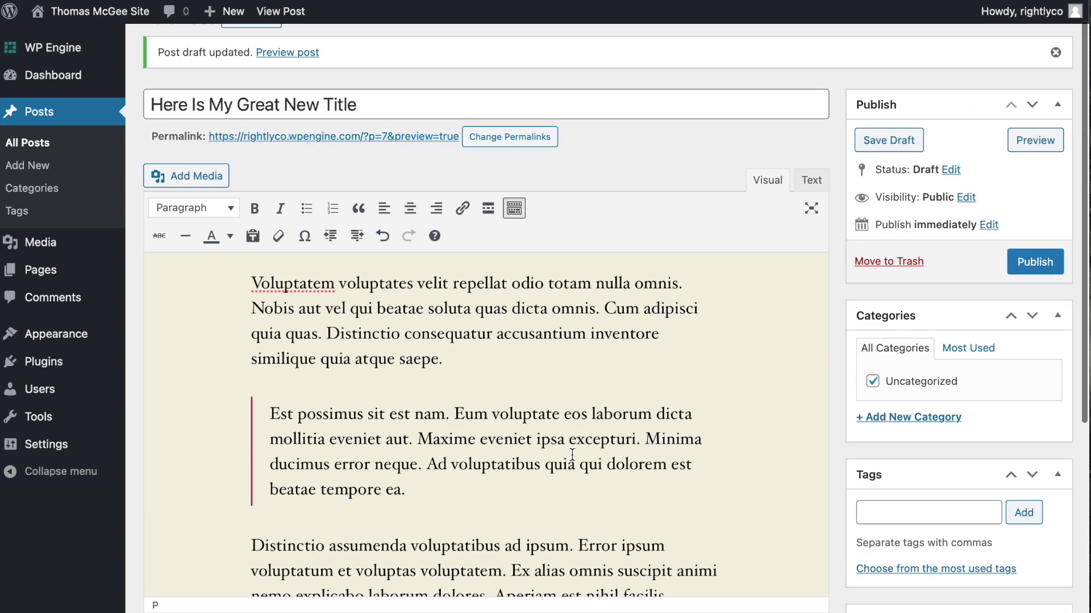
scroll(572, 454, down, 4)
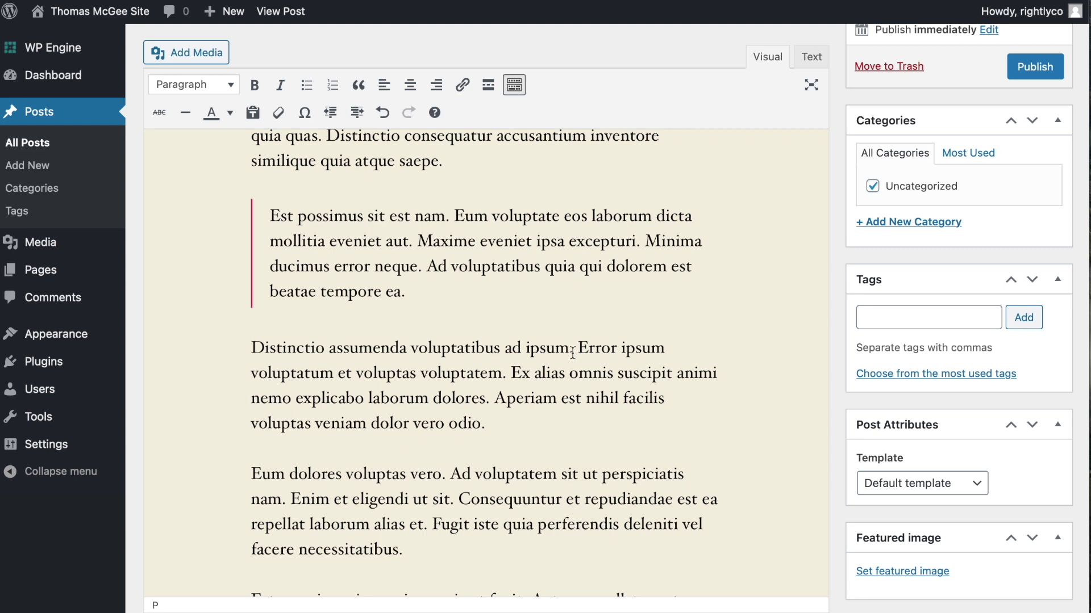
scroll(750, 397, up, 3)
click(811, 143)
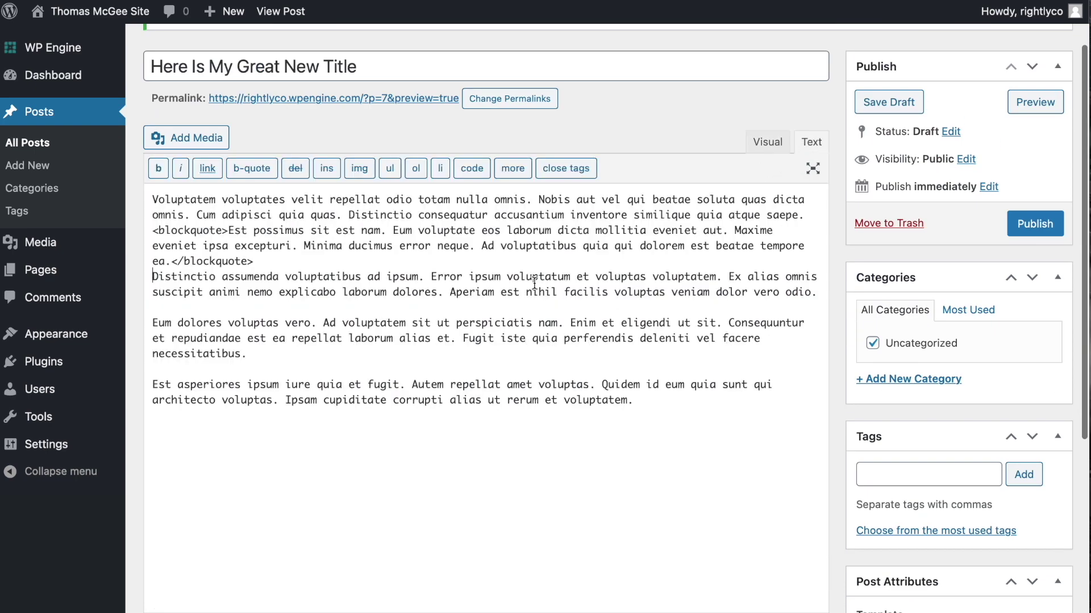
key(ctrl+a)
click(526, 472)
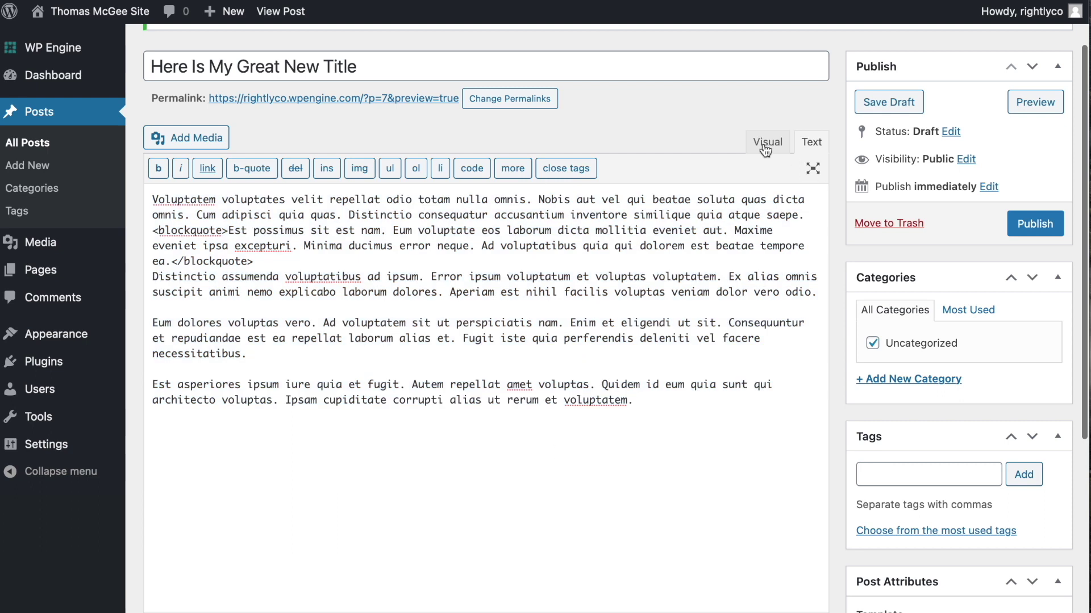
click(761, 137)
scroll(560, 373, up, 3)
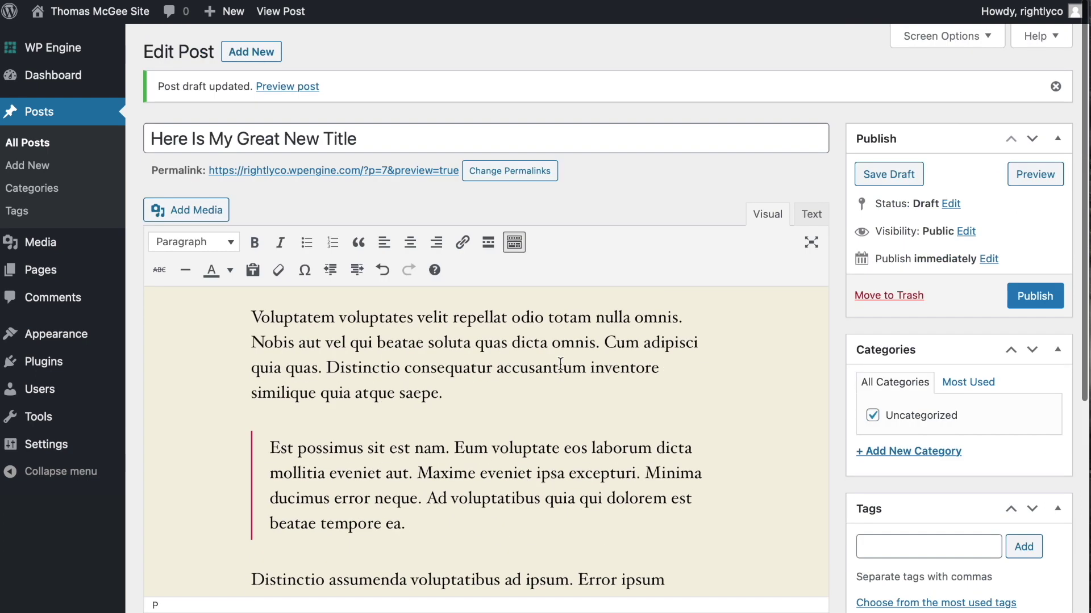
Step: Add an empty paragraph below the third body paragraph, which ends with "voluptas veniam dolor vero odio"
scroll(544, 369, down, 1)
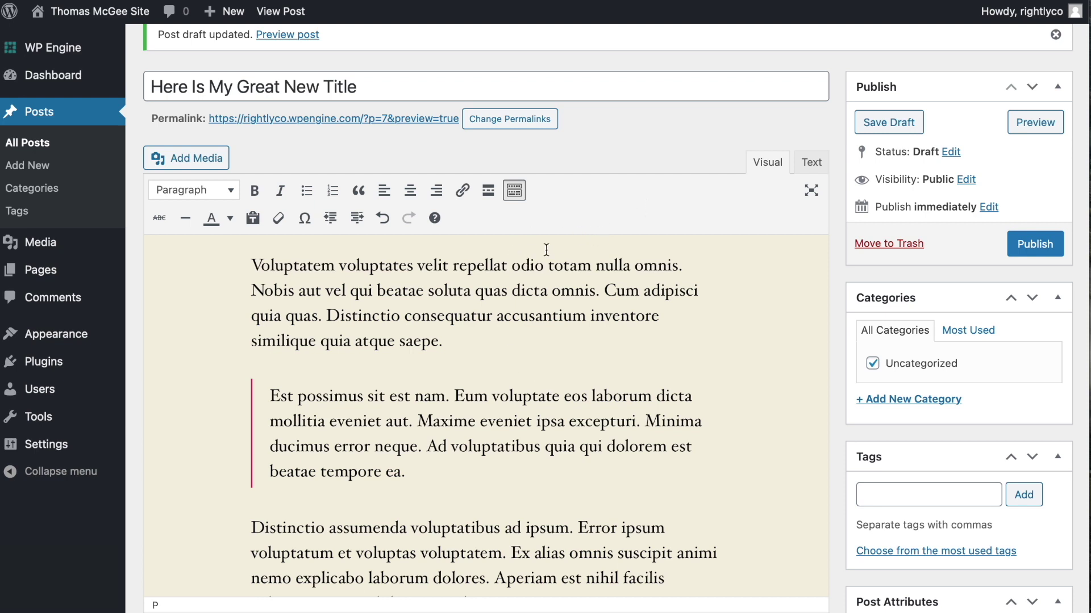
scroll(562, 287, down, 1)
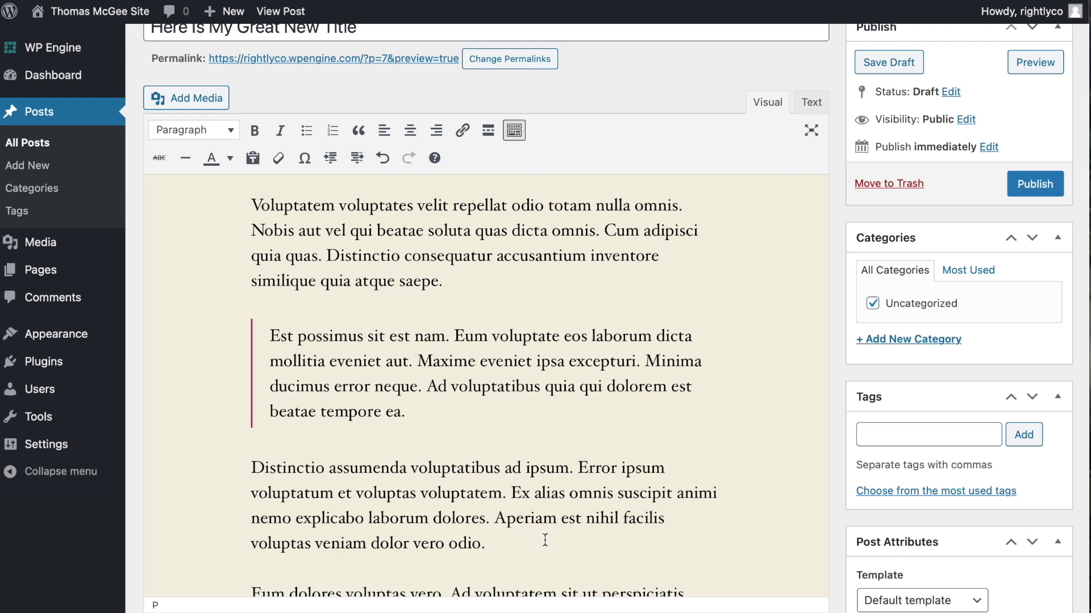
key(Return)
scroll(515, 506, up, 1)
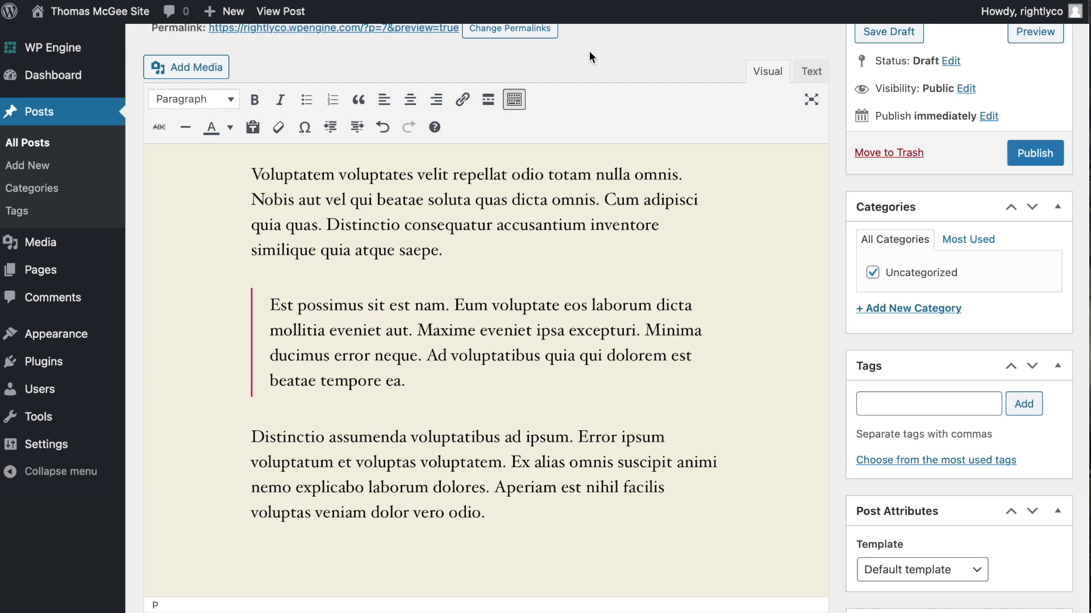
Step: Open the Pexels stock photo site in a new browser tab and search it for "landscape"
key(super+t)
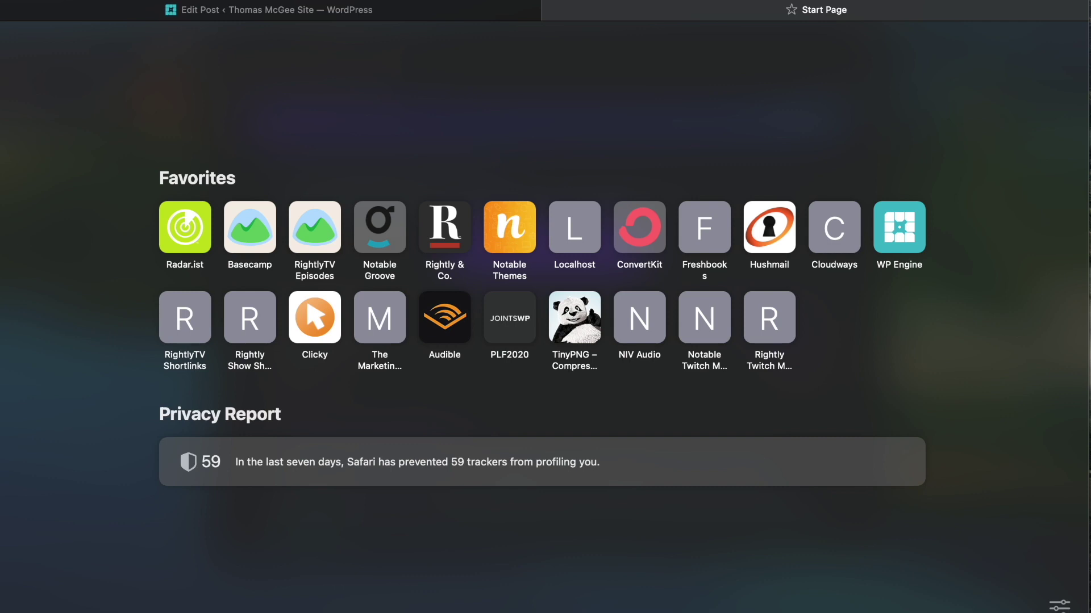
text(pexels)
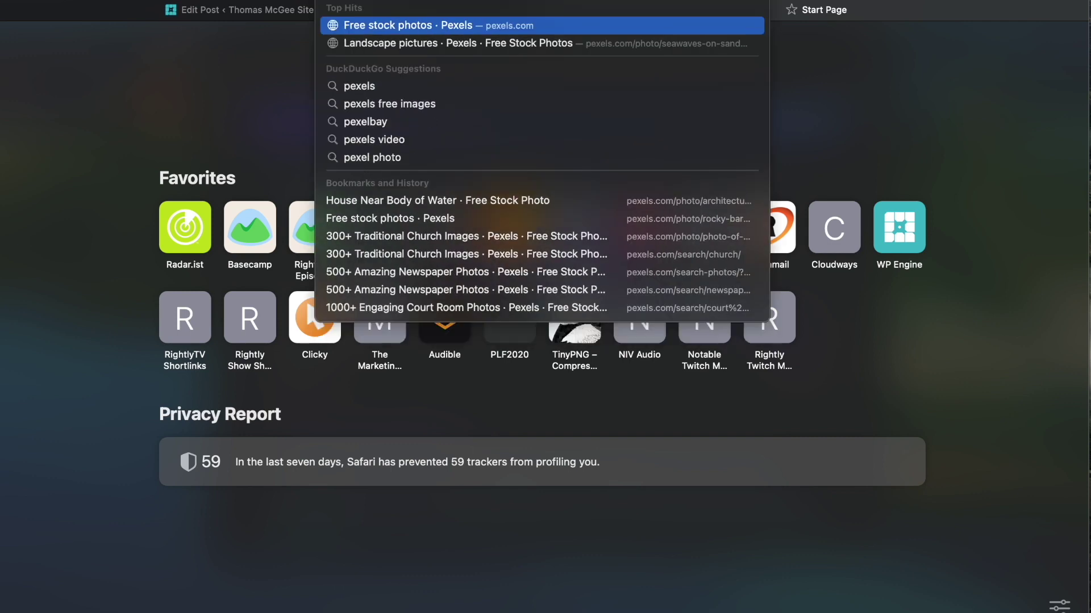
key(Return)
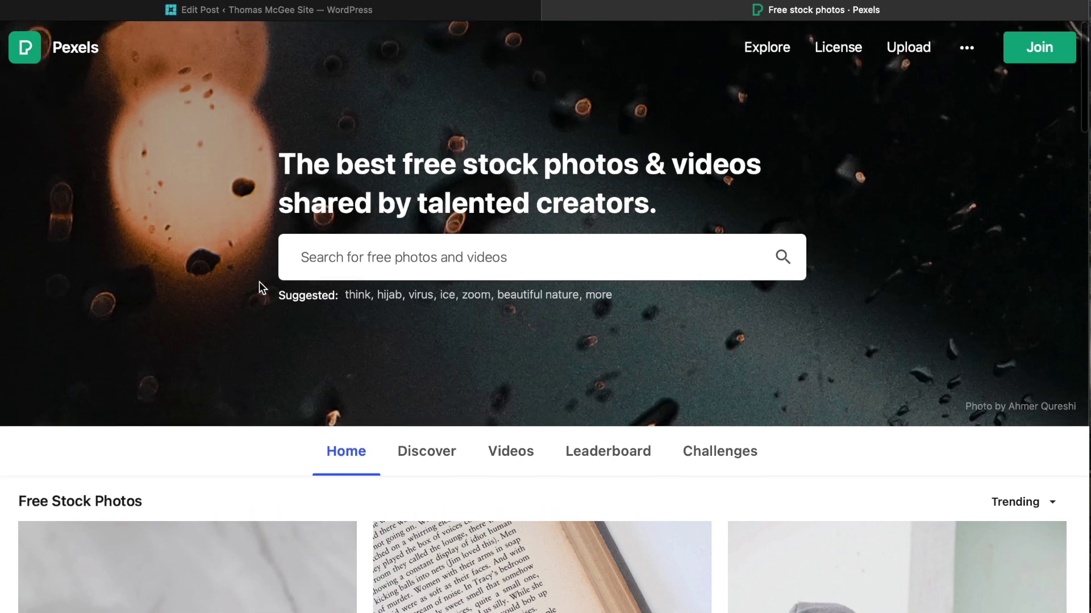
click(375, 256)
text(landscape)
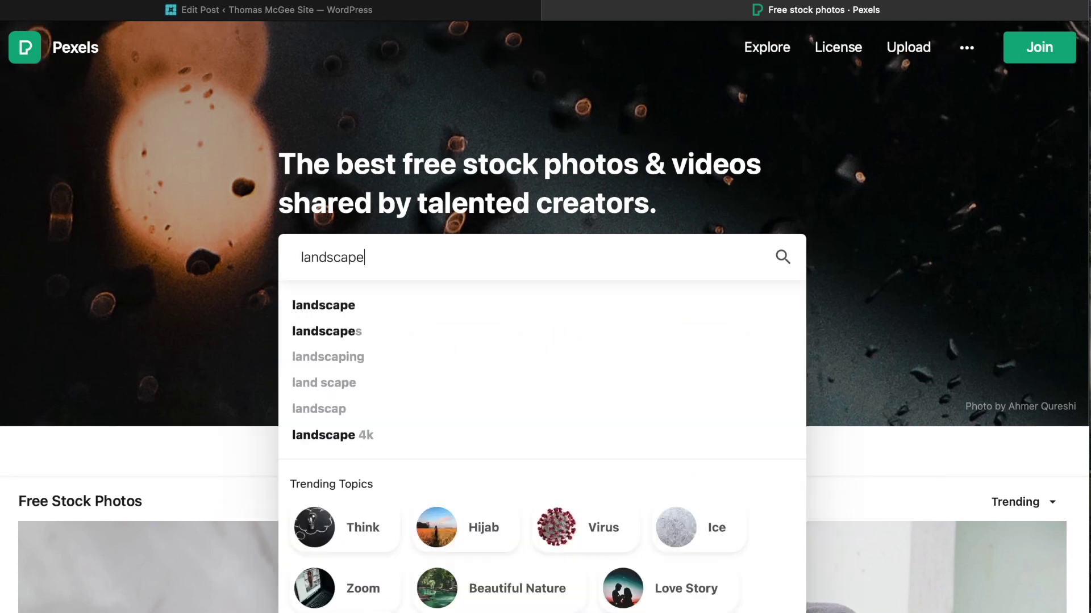
key(Return)
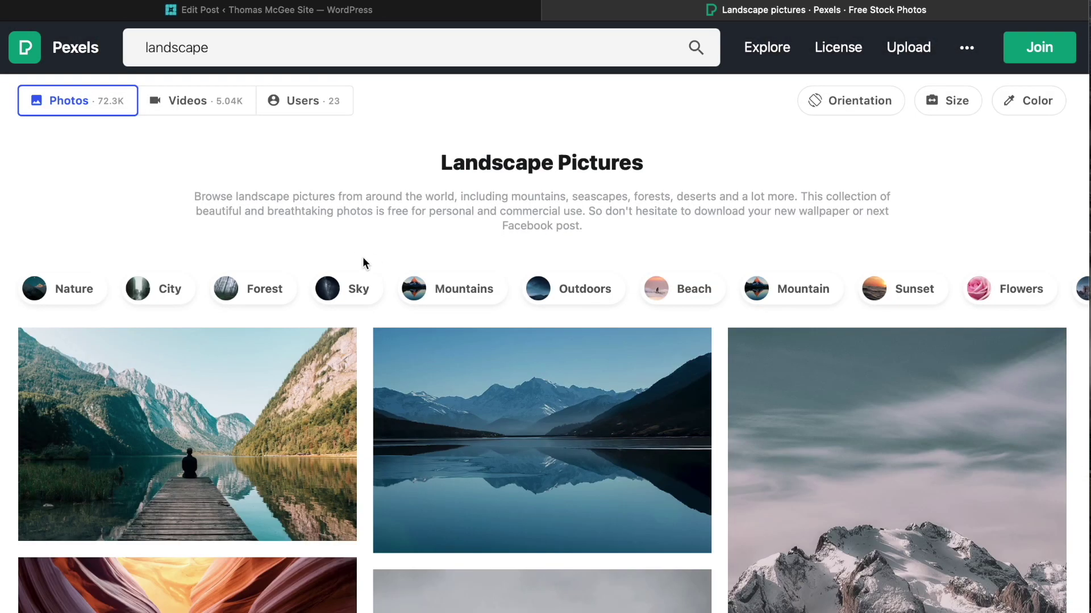
Step: Download the ocean wave photo with the pink sky from the landscape results in Large size (1920 x 1080)
scroll(196, 392, down, 2)
scroll(196, 392, down, 3)
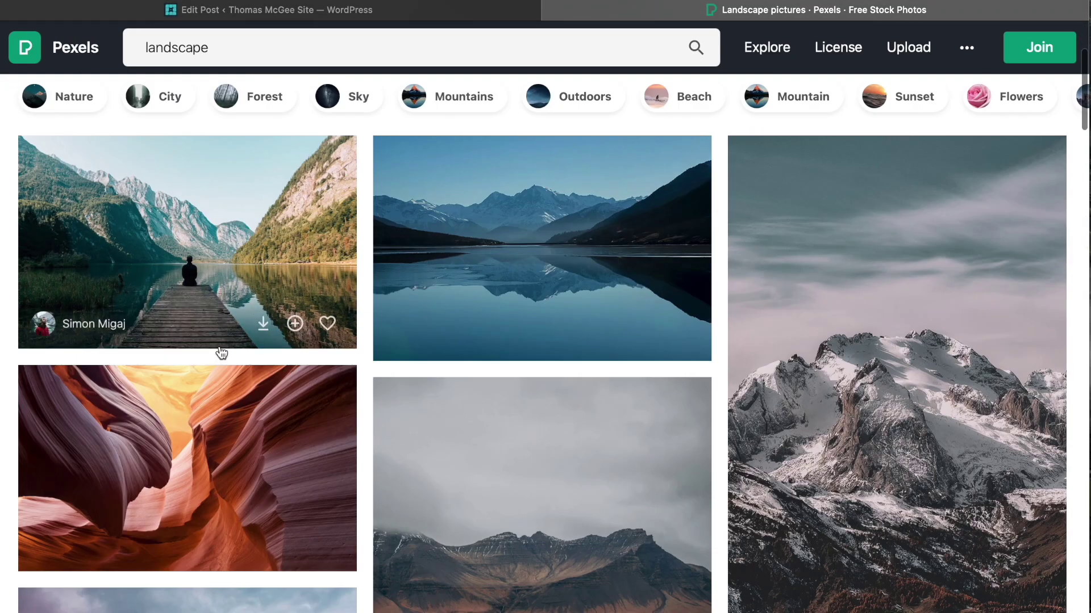
scroll(210, 380, down, 3)
click(210, 499)
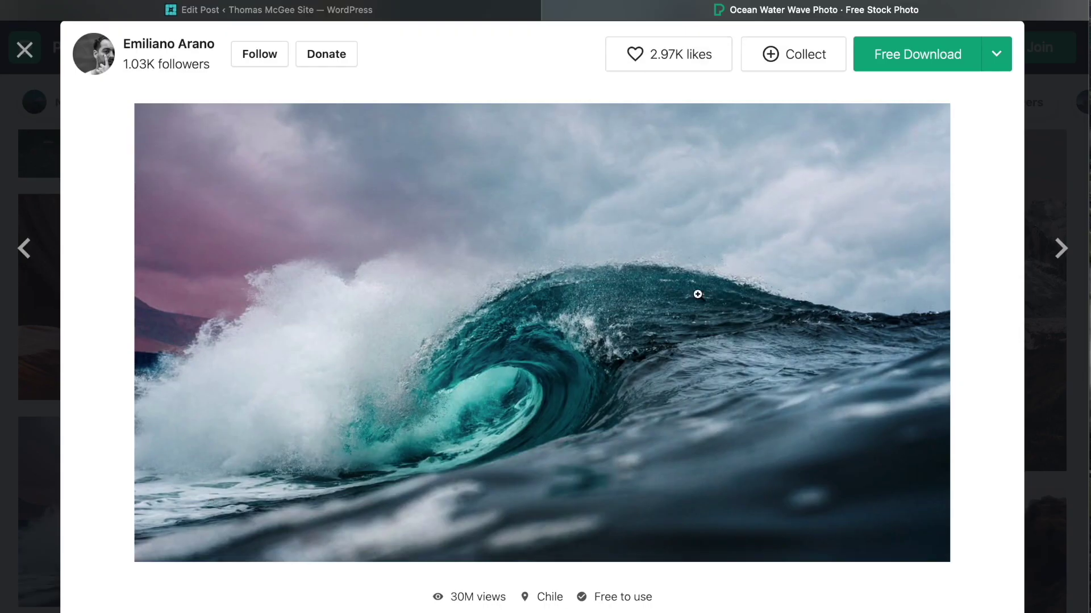
click(998, 56)
click(802, 160)
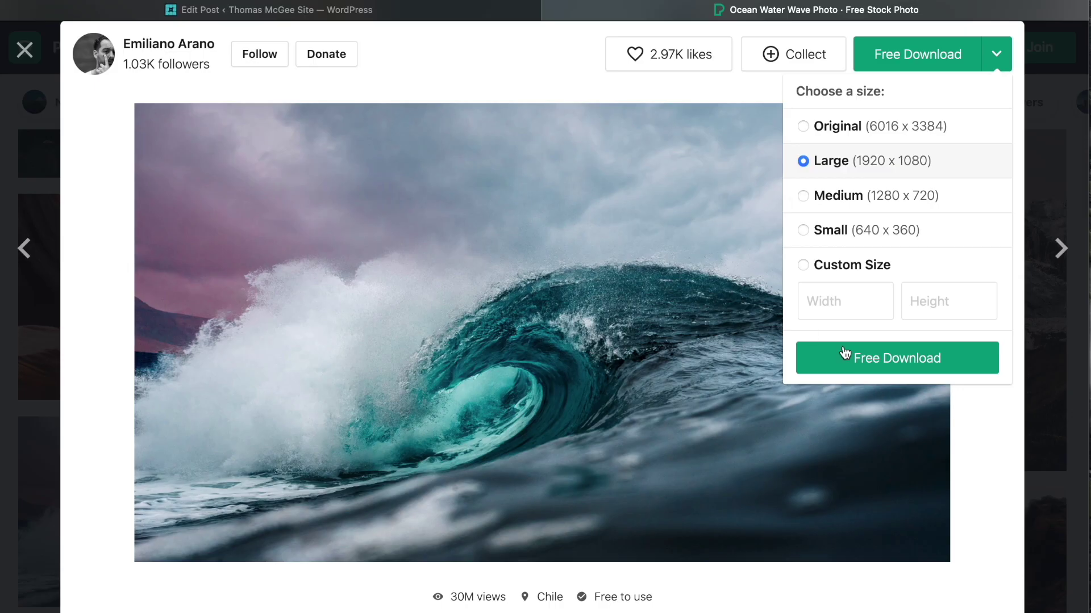
click(900, 357)
click(685, 339)
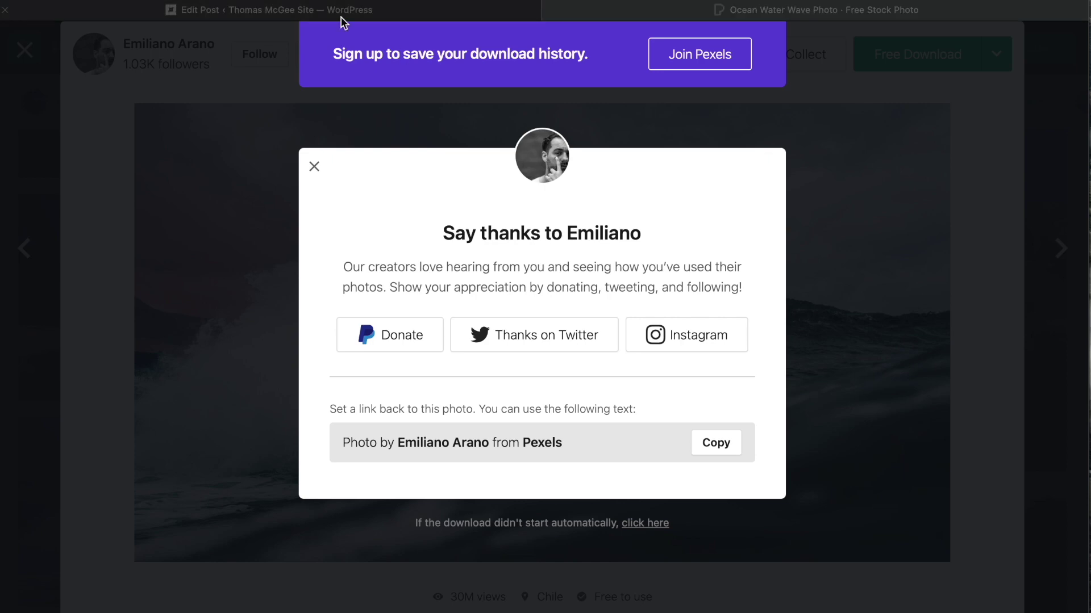
Step: Return to the WordPress post editor and upload the downloaded wave photo to the media library through Add Media
click(388, 13)
scroll(481, 437, down, 1)
scroll(481, 438, down, 3)
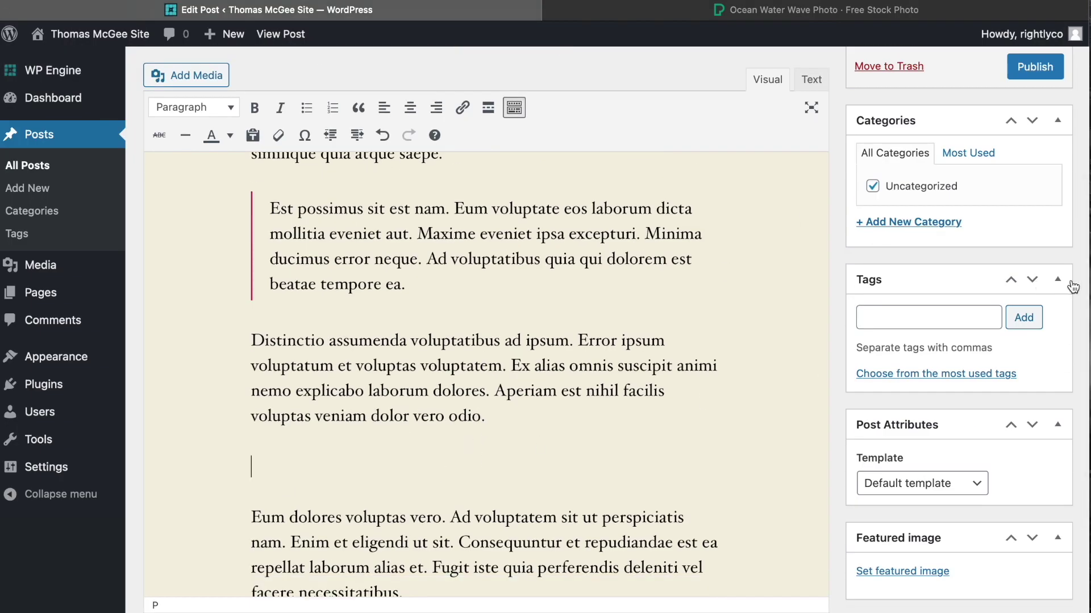
drag(1087, 284, 363, 612)
click(176, 80)
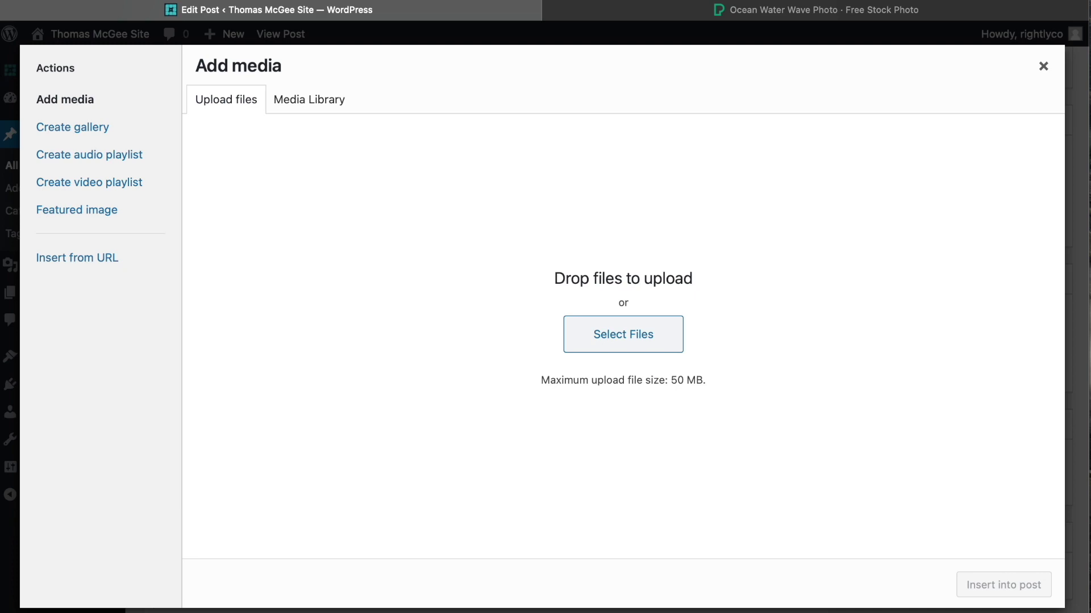
drag(363, 612, 335, 261)
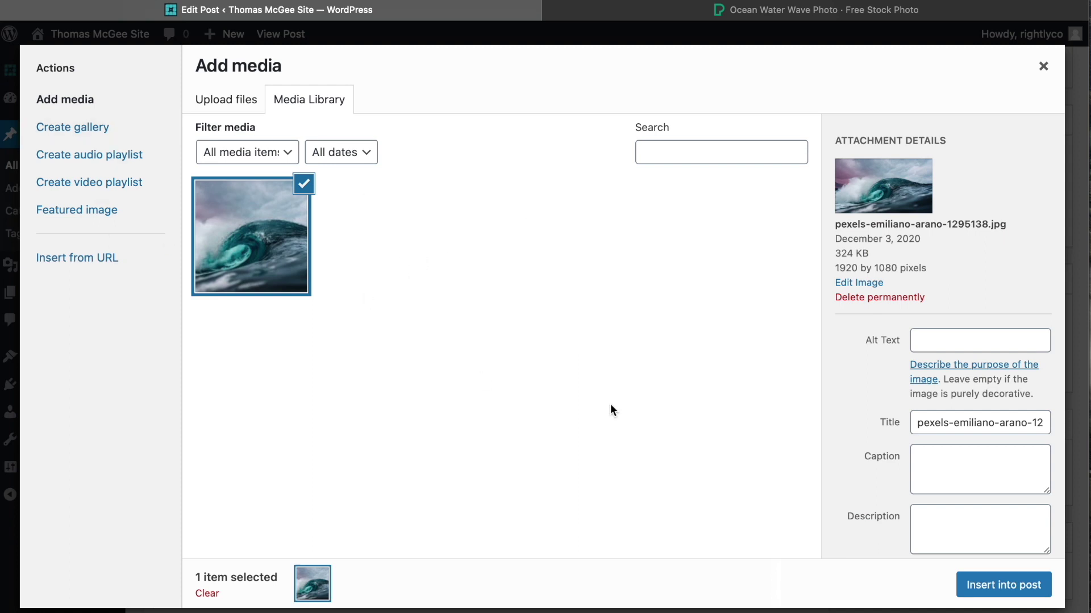
Step: Set both the alt text and the title of the uploaded wave image to "Wave"
scroll(868, 446, down, 5)
scroll(868, 446, up, 4)
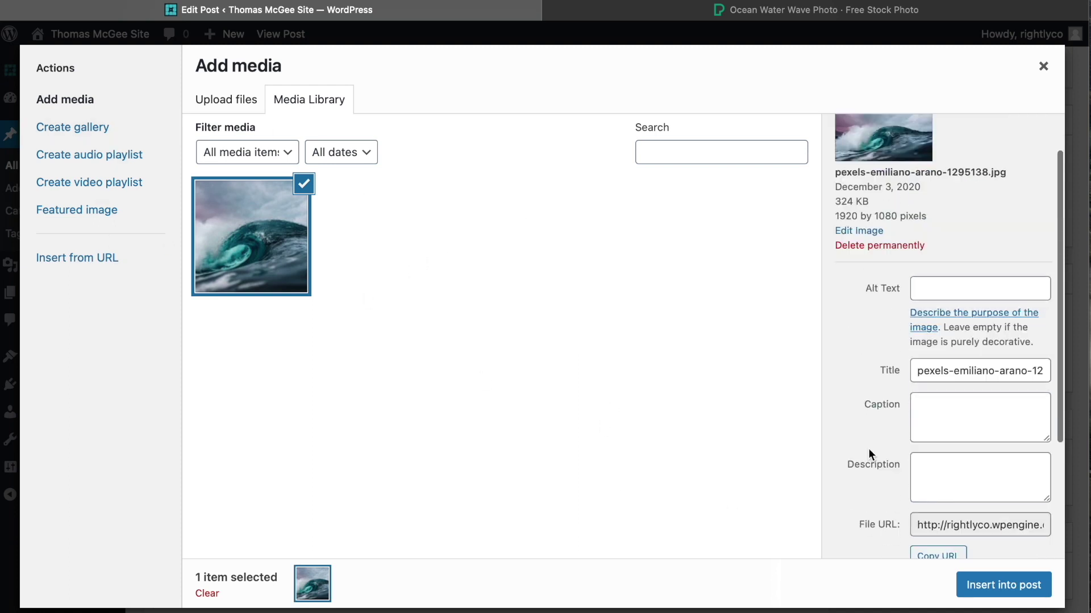
click(944, 298)
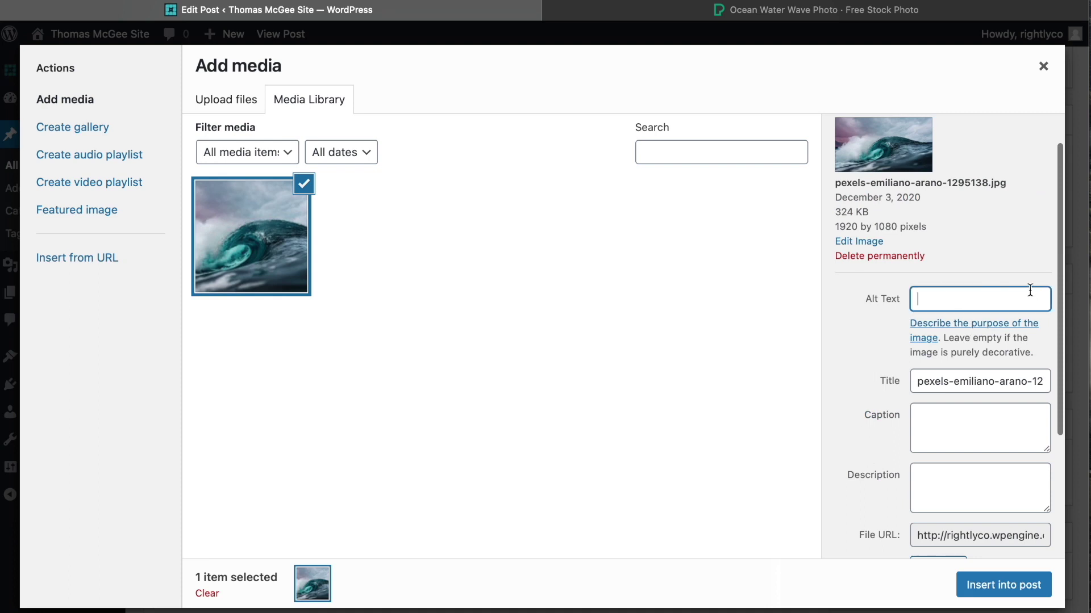
text(Wave)
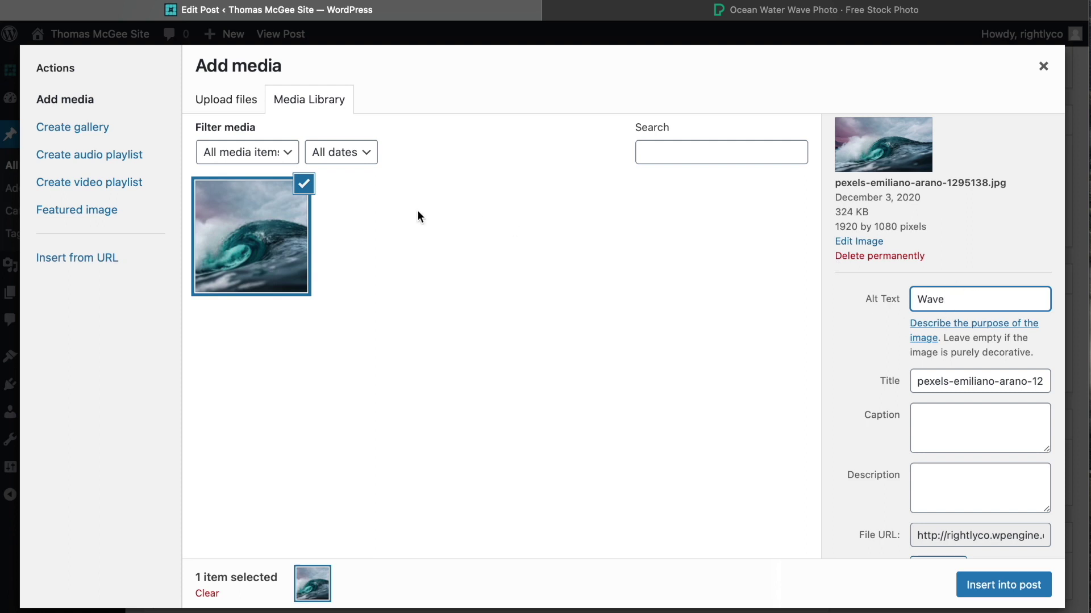
scroll(943, 370, down, 1)
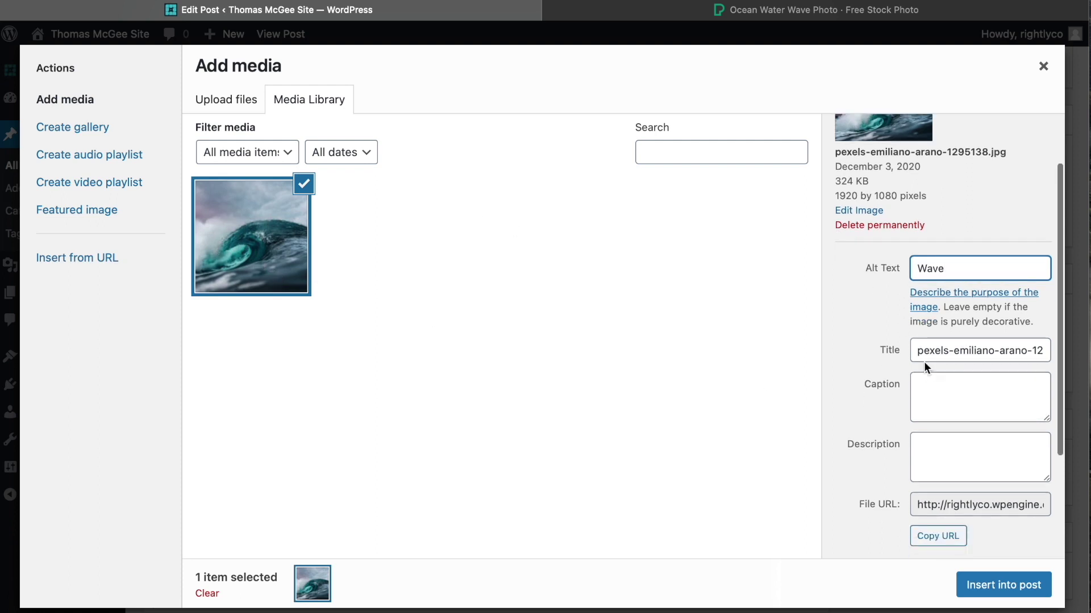
triple_click(946, 351)
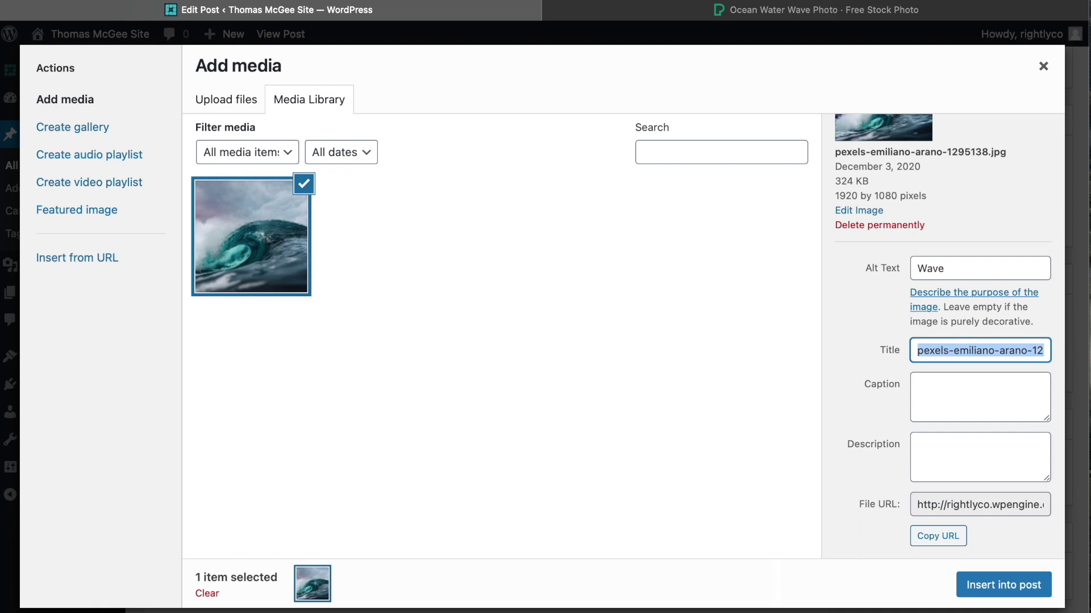
text(Wave)
Step: Examine the wave image's caption and description fields and its alignment and link options
click(980, 382)
click(838, 356)
scroll(847, 401, down, 2)
click(922, 300)
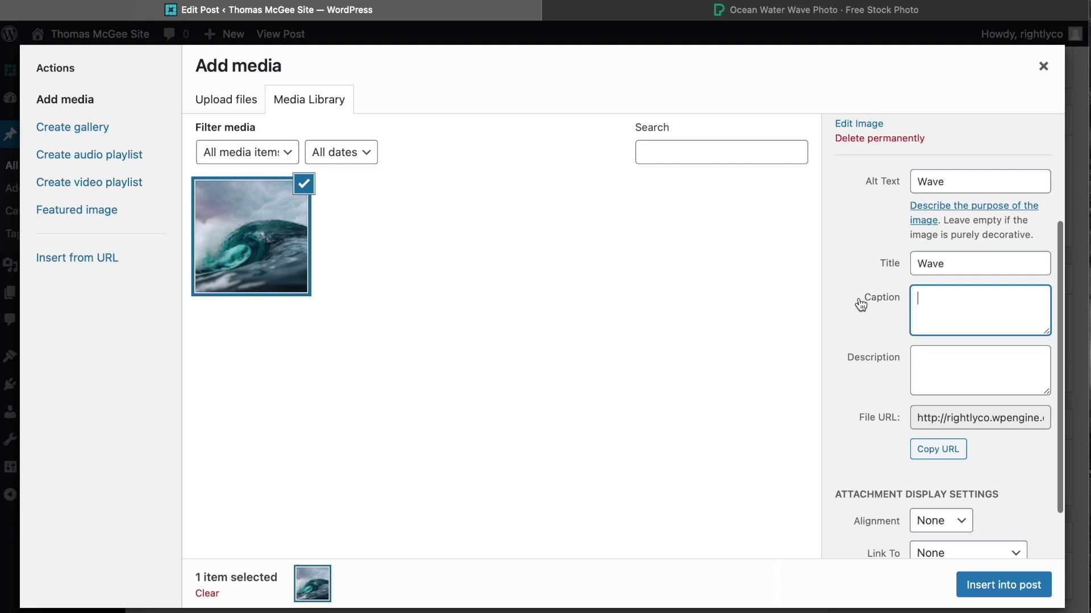
click(957, 387)
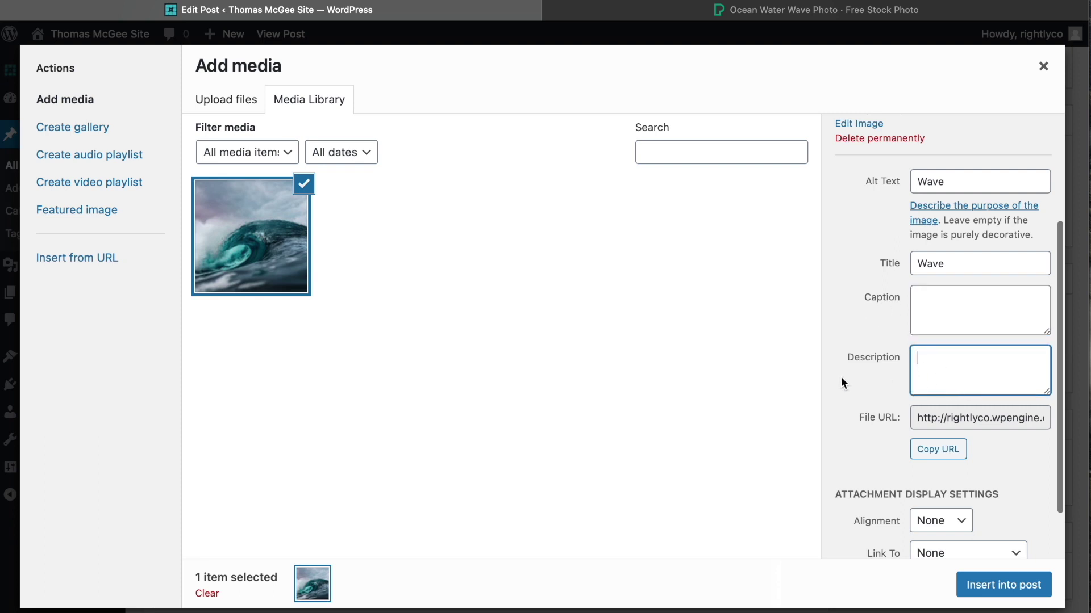
scroll(840, 377, down, 2)
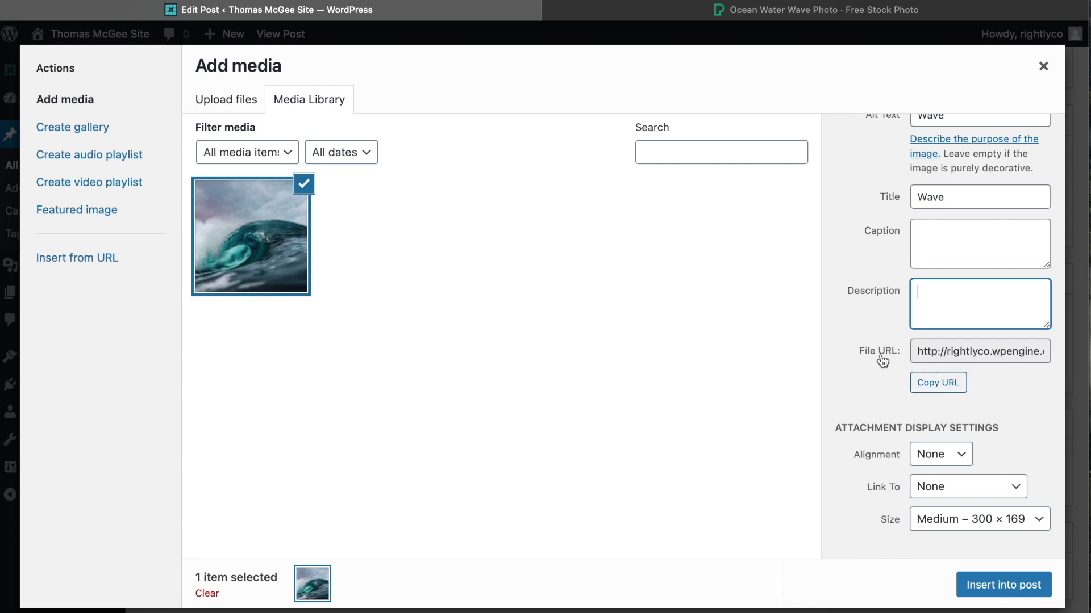
click(941, 457)
click(953, 454)
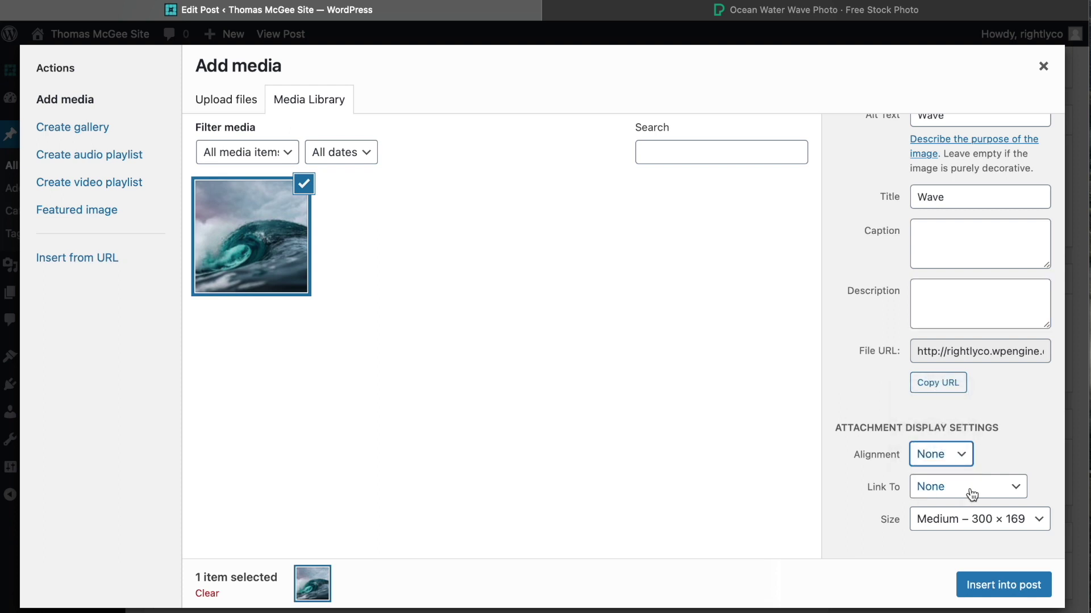
click(972, 495)
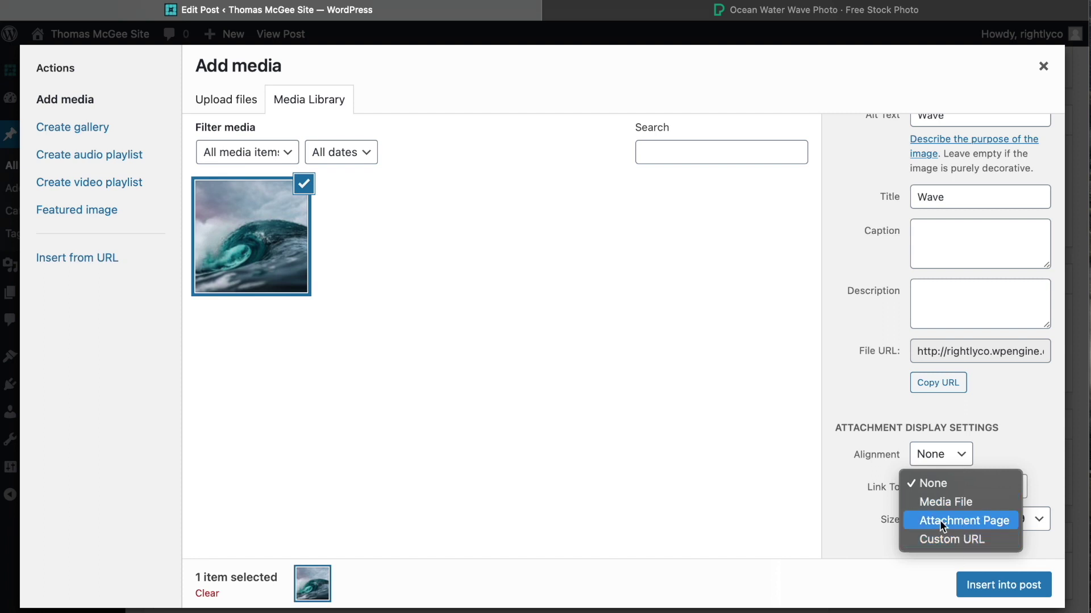
click(835, 388)
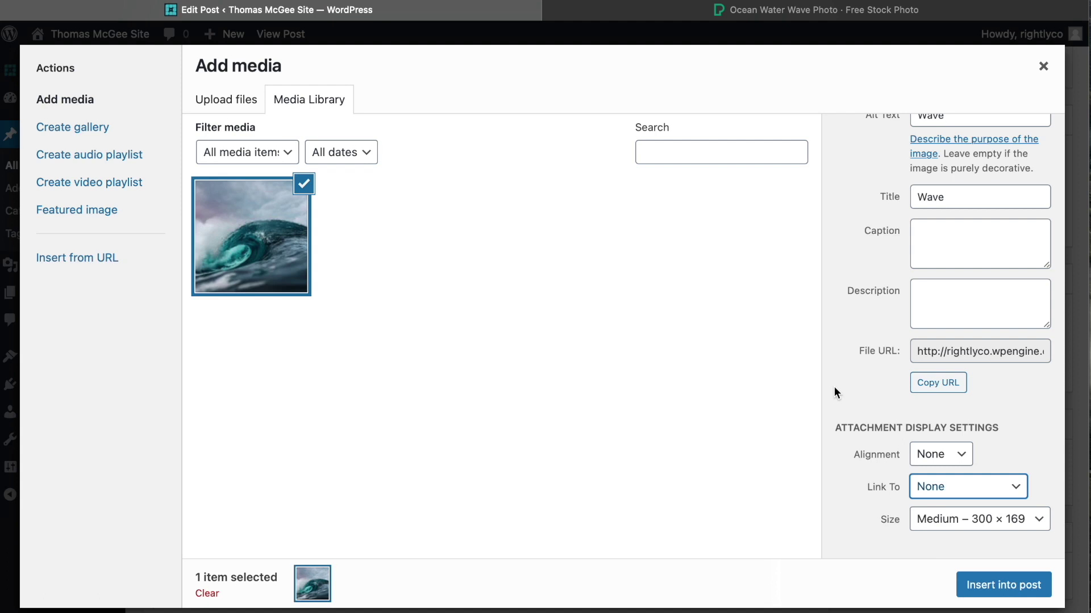
Step: Insert the wave image into the post's empty paragraph at Full Size – 1920 × 1080
click(936, 520)
click(956, 553)
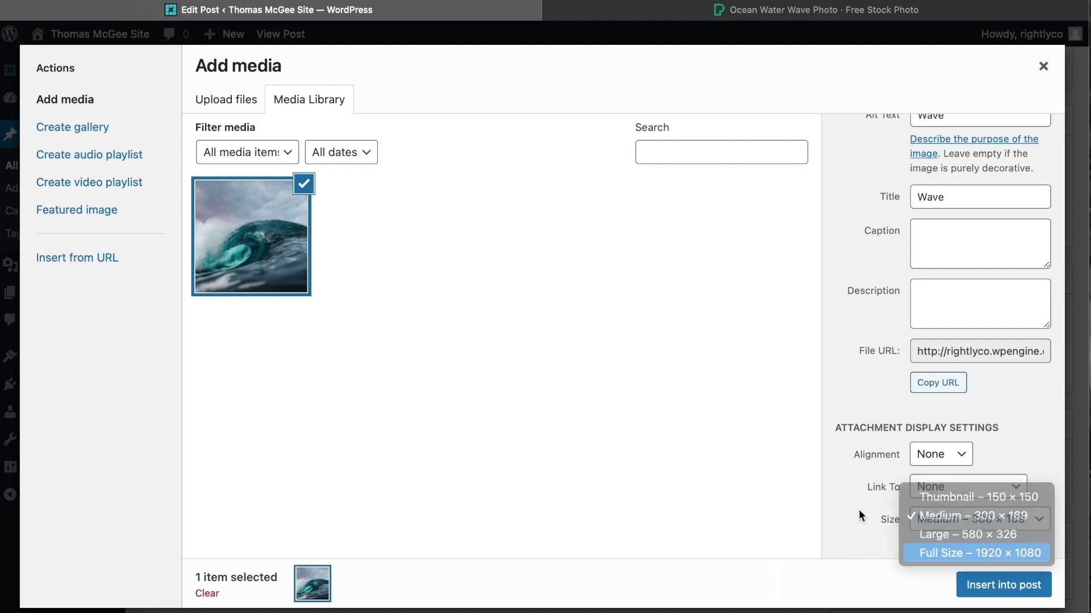
click(998, 597)
scroll(763, 455, down, 3)
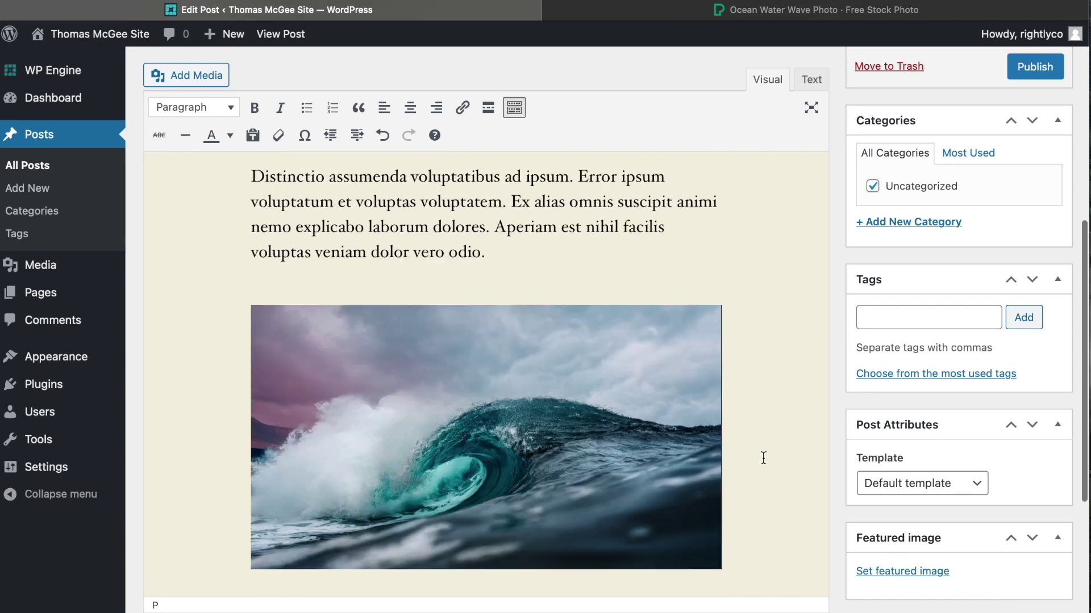
Step: Publish the post titled "Here Is My Great New Title"
scroll(763, 456, up, 6)
click(1045, 235)
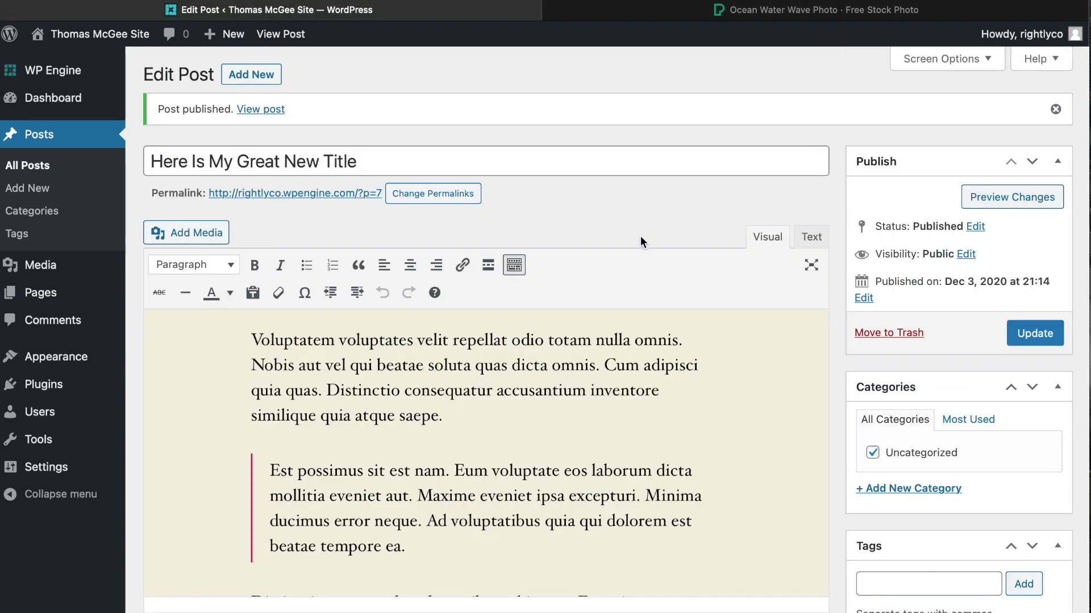
scroll(642, 227, down, 10)
scroll(650, 241, up, 10)
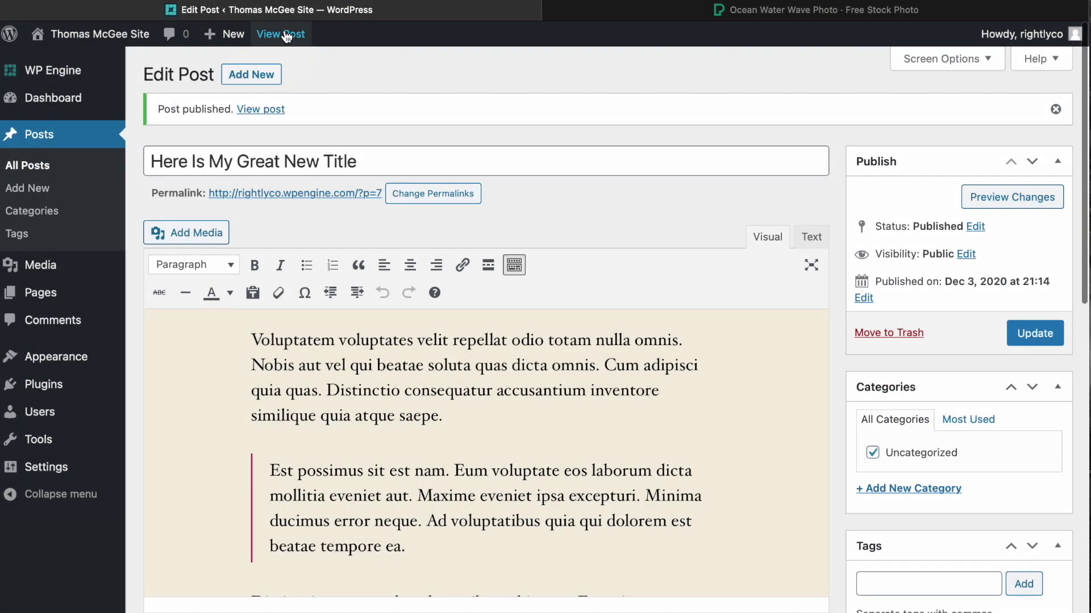
Step: View the published post on the live site and examine its title, body text and wave image
click(286, 34)
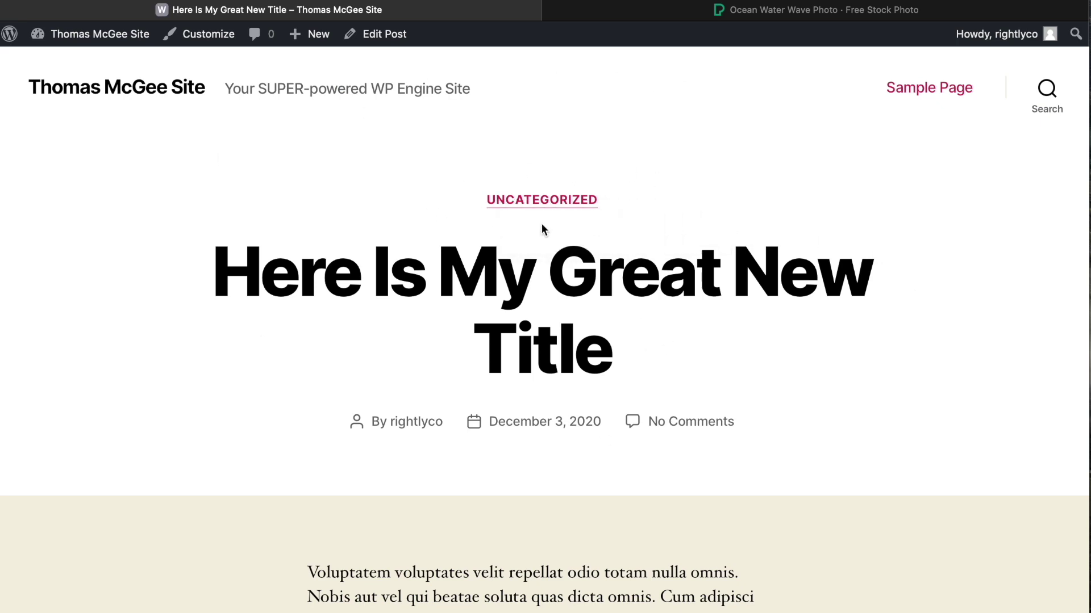
drag(698, 358, 101, 243)
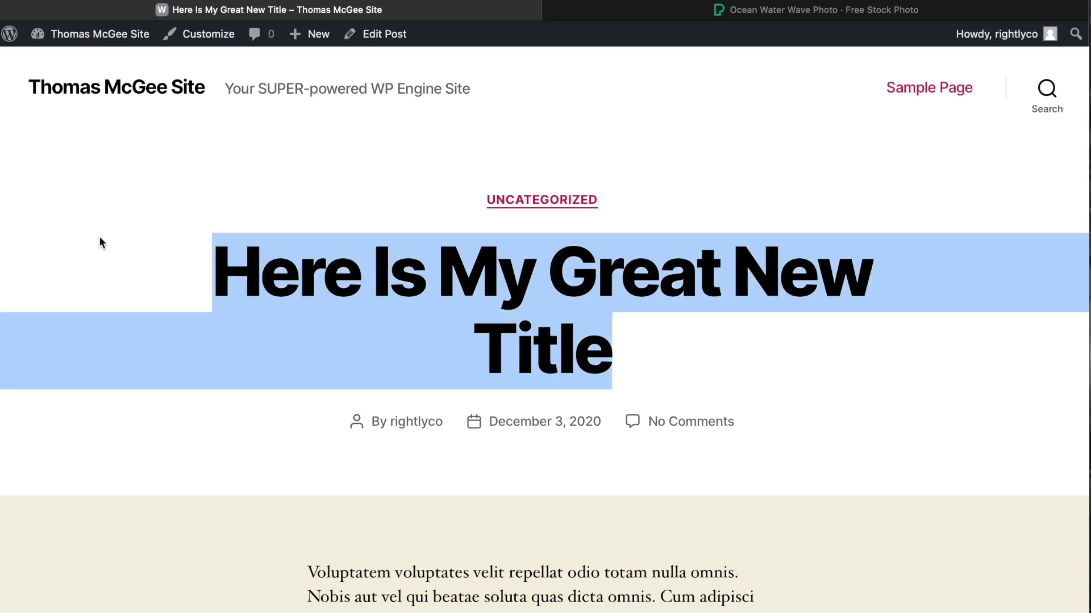
click(101, 243)
scroll(209, 352, down, 1)
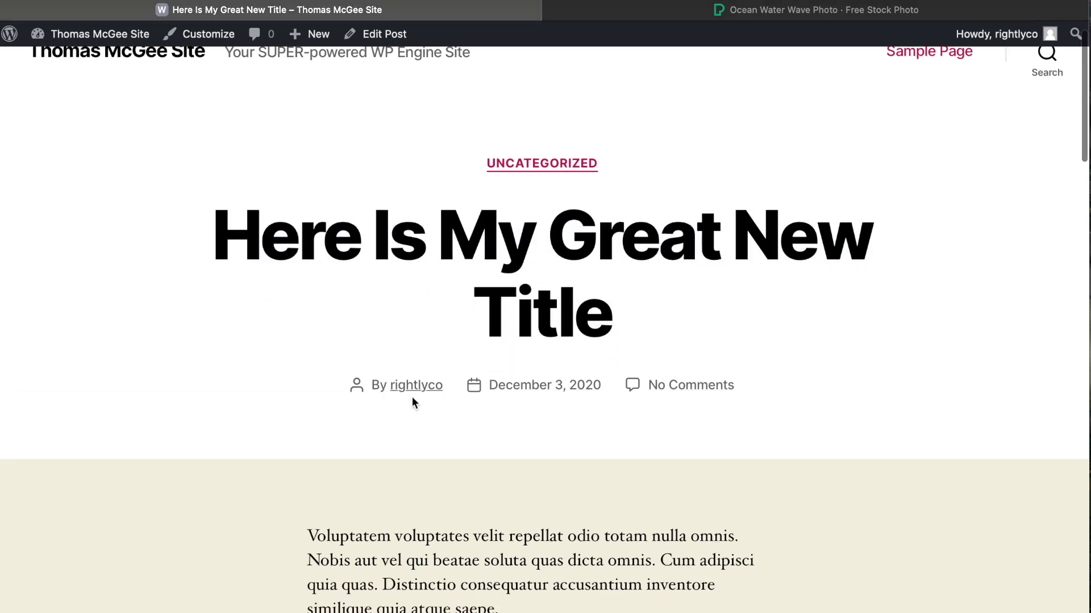
scroll(874, 401, down, 3)
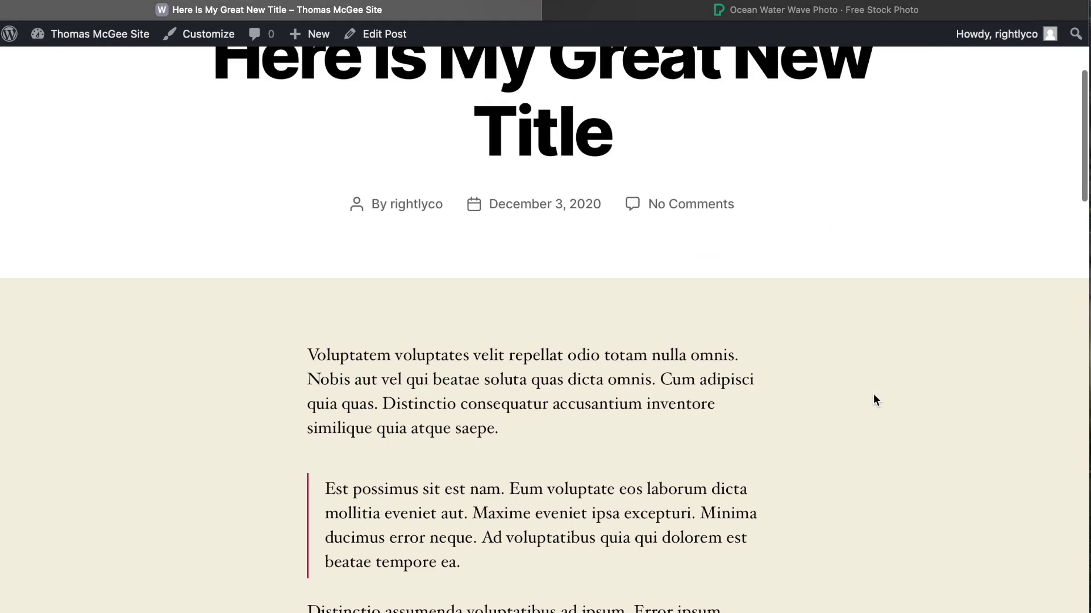
scroll(873, 395, down, 15)
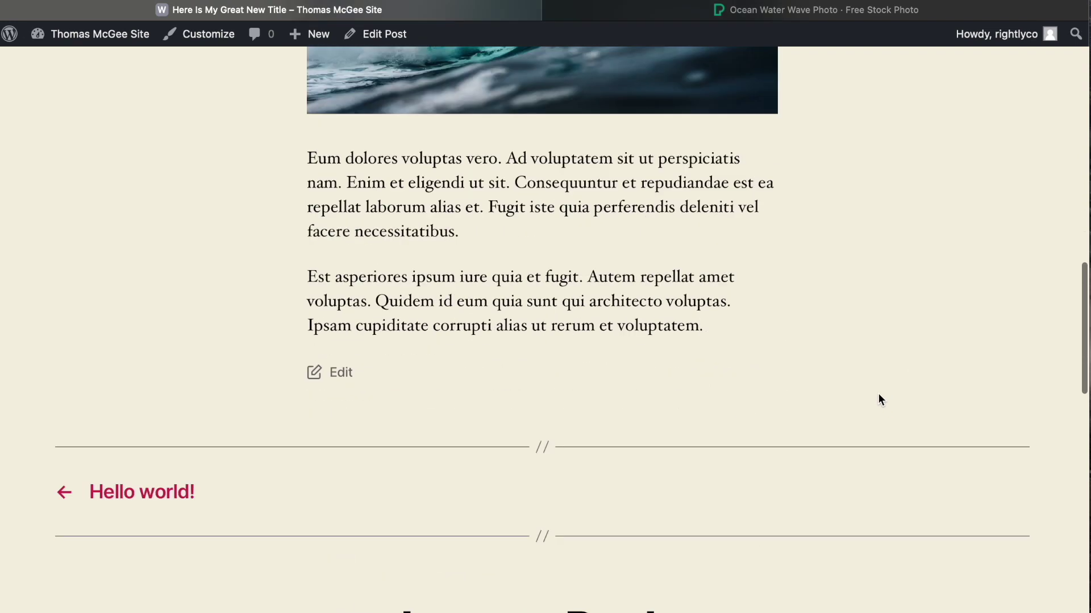
scroll(878, 393, up, 6)
drag(570, 303, 824, 293)
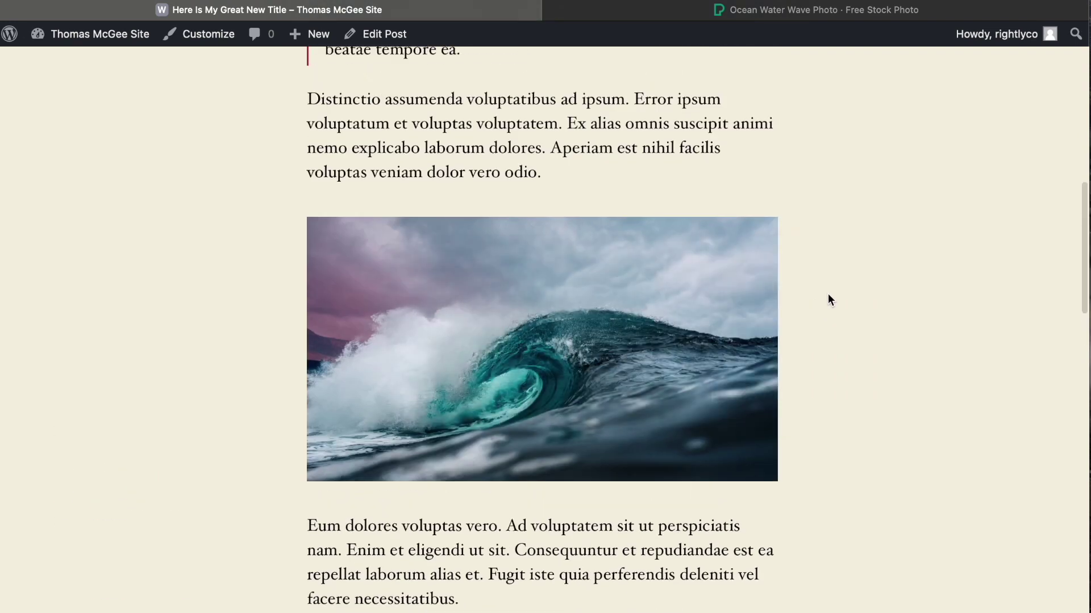
scroll(828, 295, up, 10)
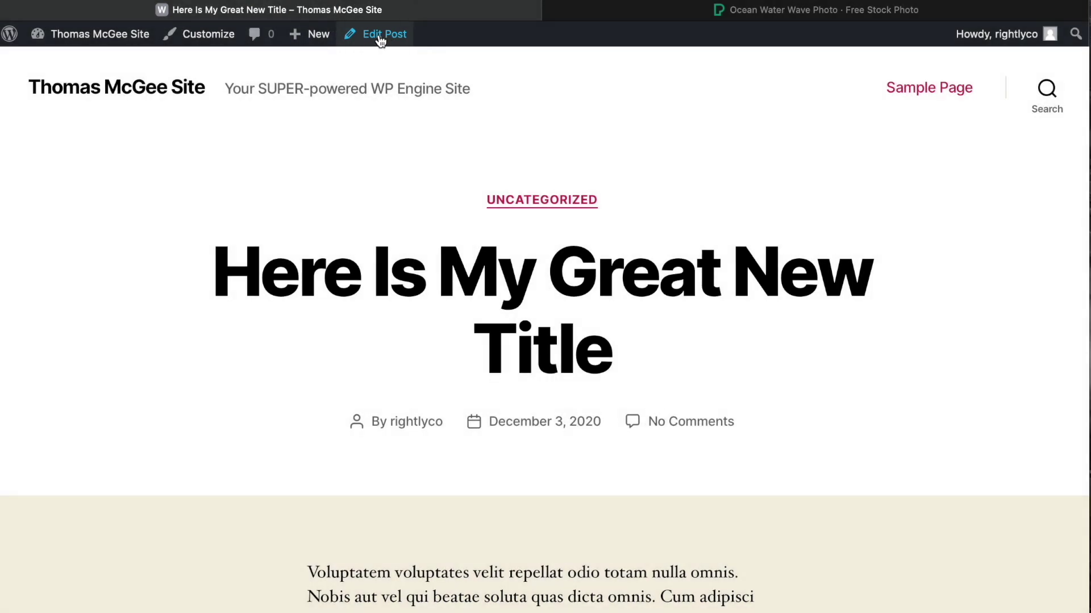
Step: Reopen the post for editing and add an empty paragraph below the one ending with "facere necessitatibus"
click(379, 38)
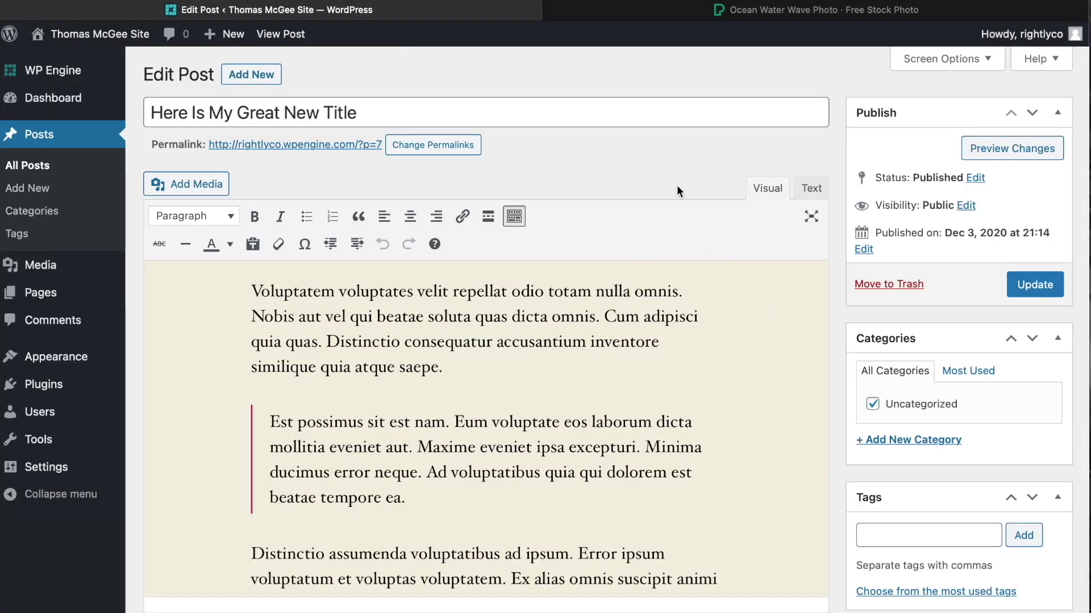
scroll(676, 188, down, 10)
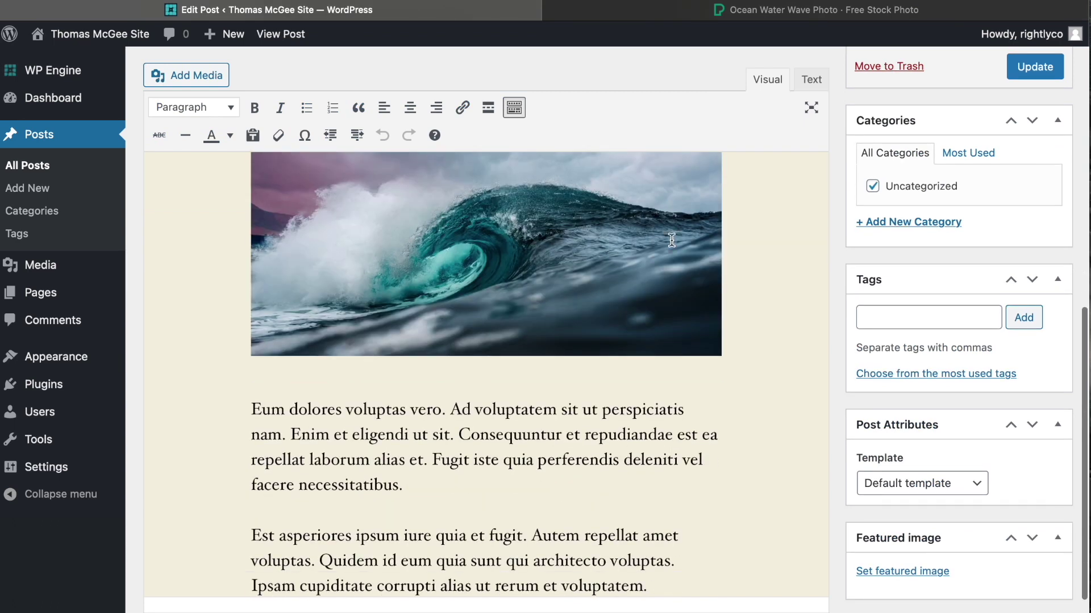
scroll(475, 335, up, 2)
scroll(475, 334, down, 2)
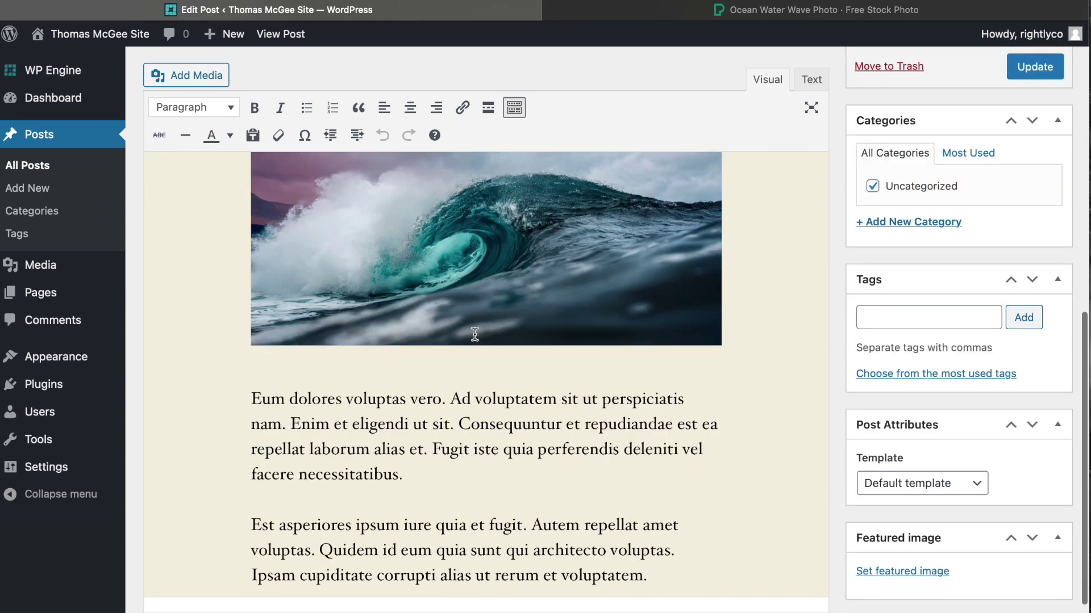
click(433, 482)
key(Return)
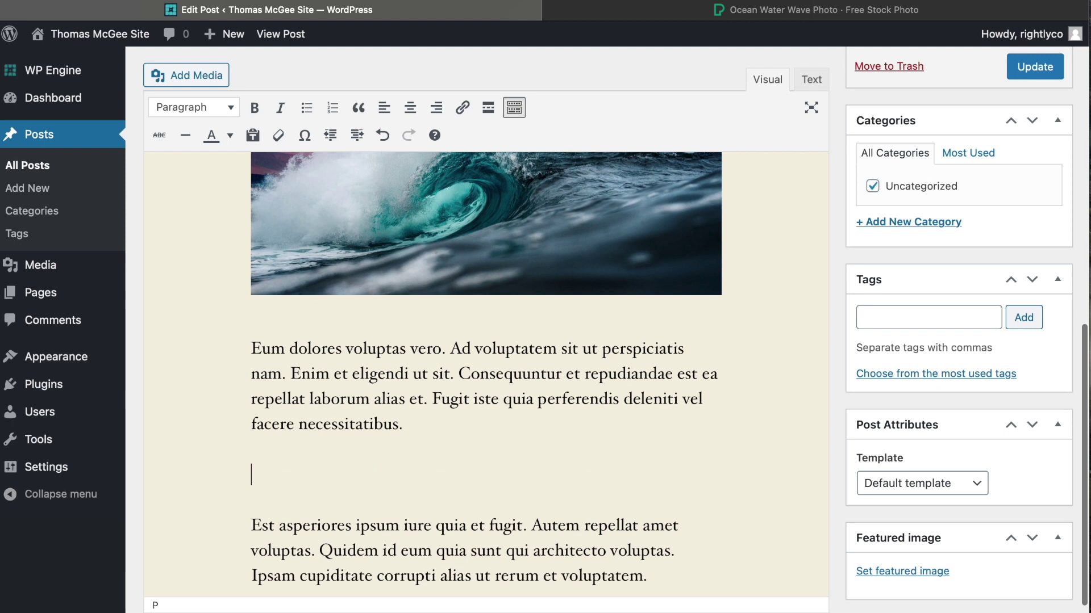
Step: Open rightly.tv in a new browser window to reach the RightlyTV YouTube channel
scroll(369, 352, up, 2)
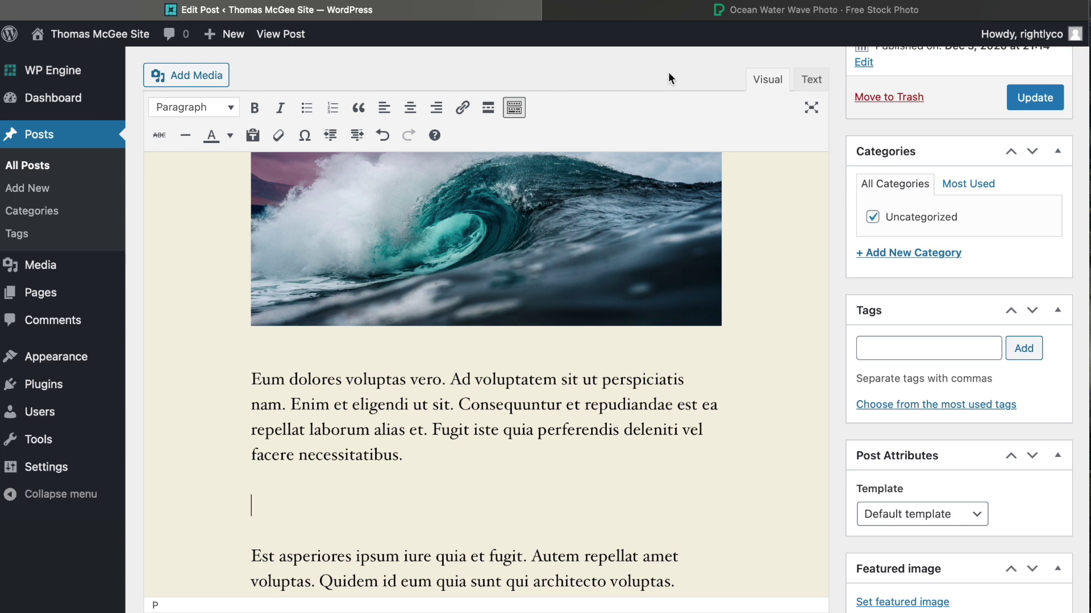
key(super+n)
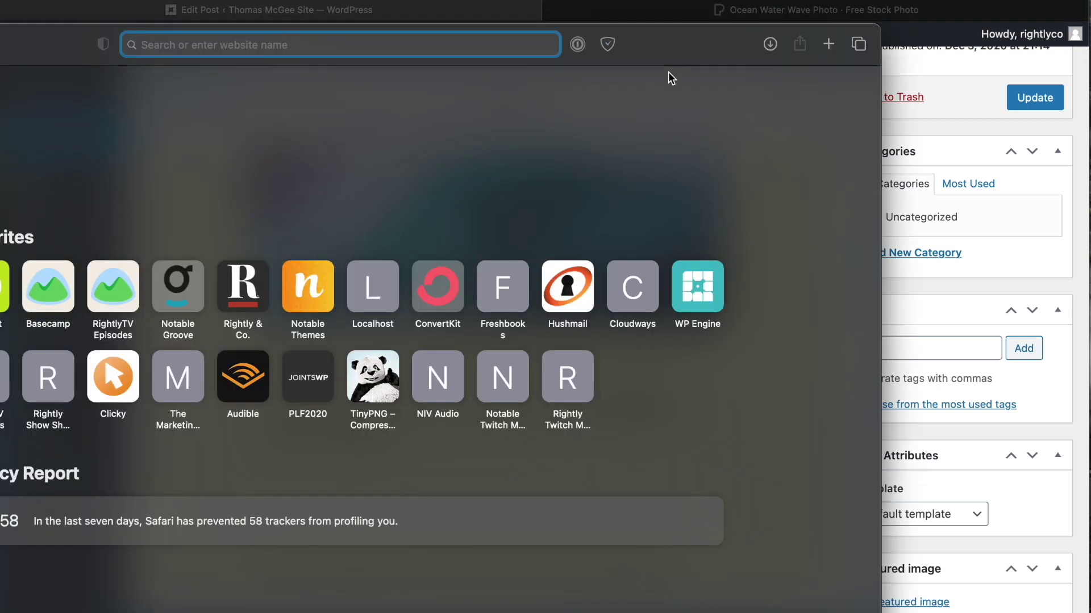
text(ro)
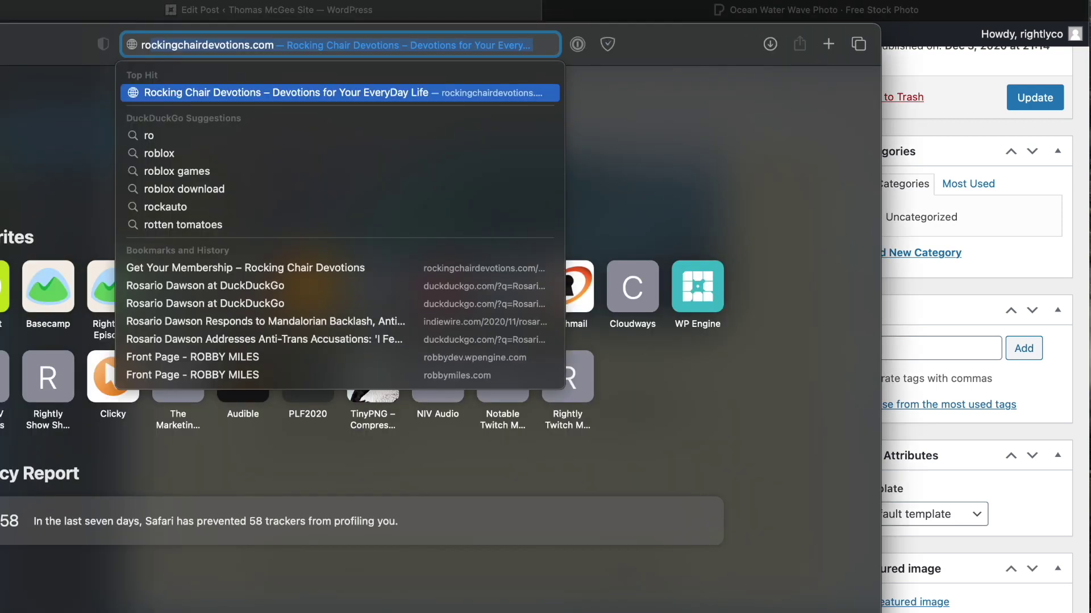
key(BackSpace)
key(BackSpace)
key(BackSpace)
text(rightly.tv/)
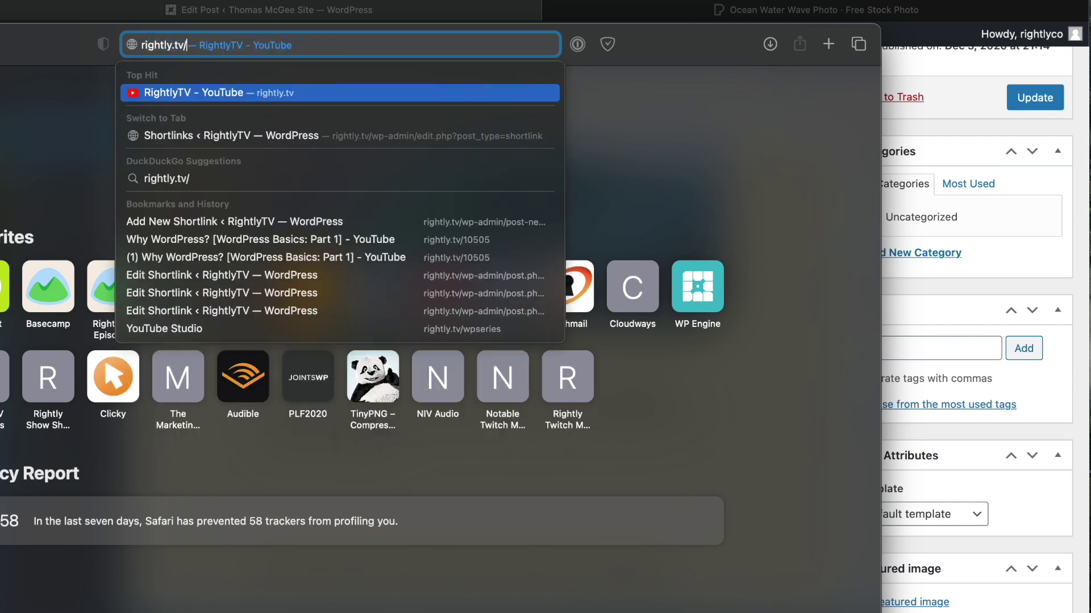
key(Return)
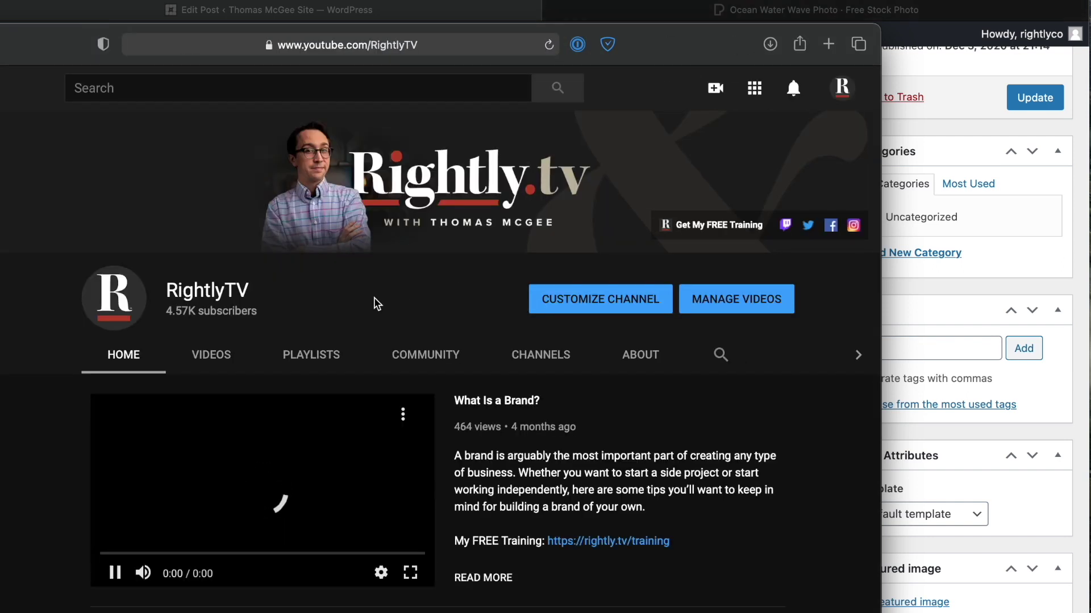
Step: Open "How to Custom Order WordPress Posts (with Drag and Drop)" from the channel's uploads and pause its playback
click(196, 358)
double_click(692, 62)
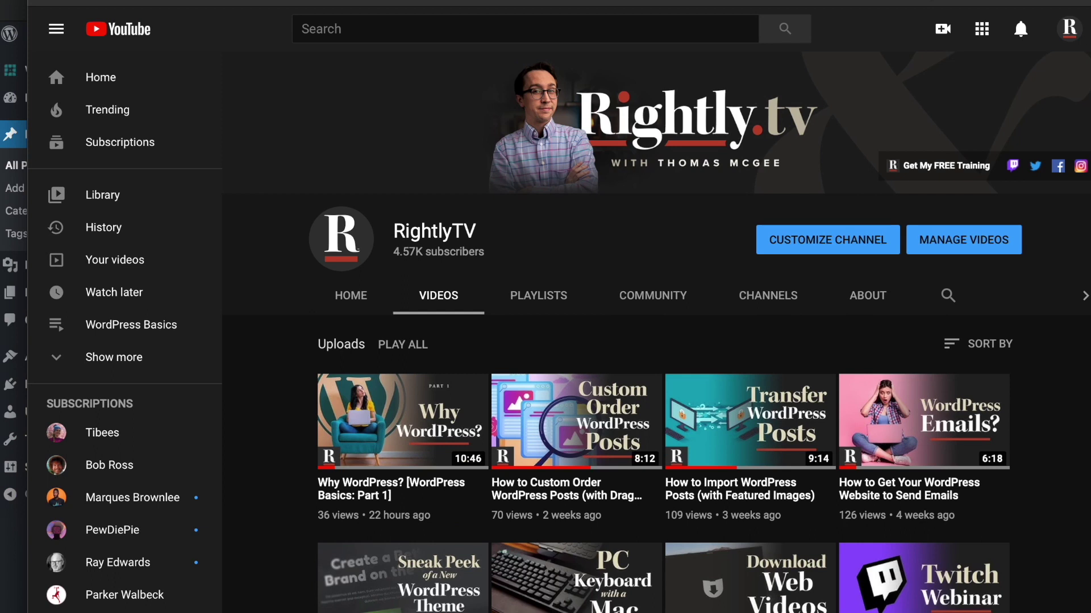
click(557, 426)
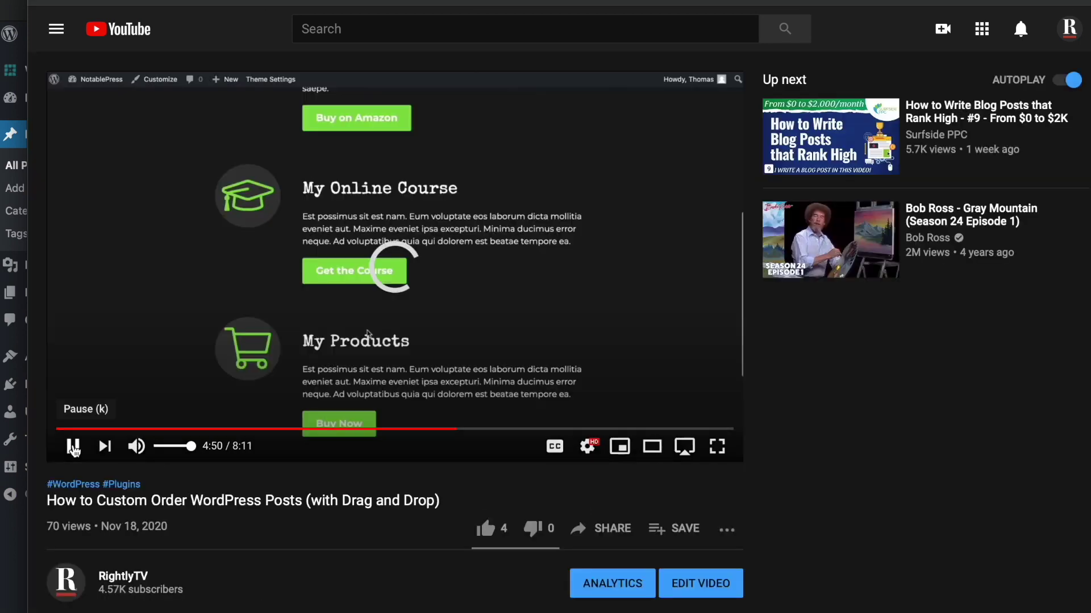
click(73, 448)
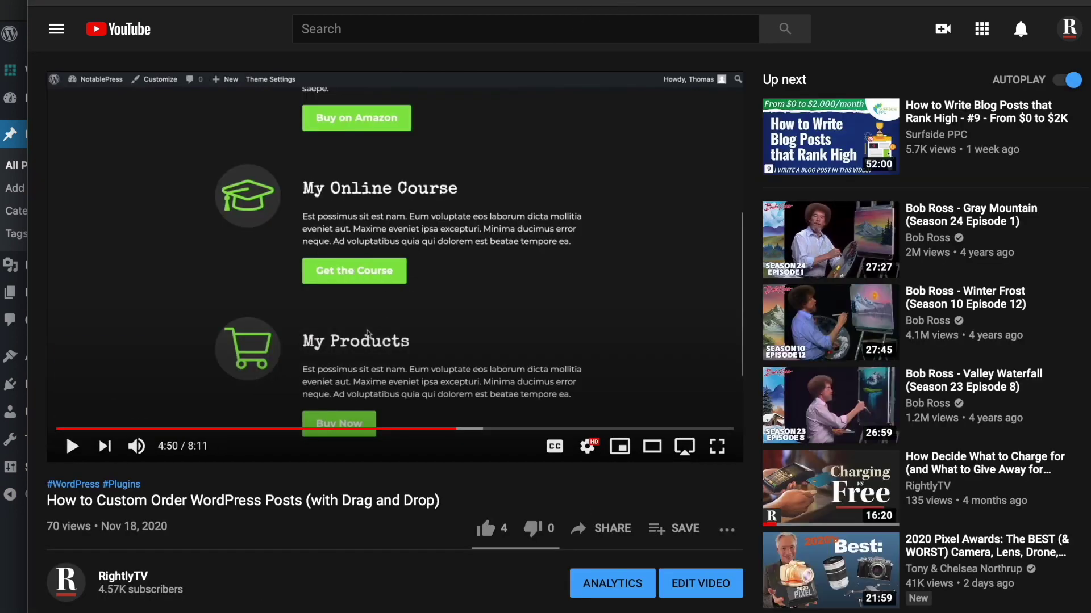
Step: Copy the video's share link without a start time and return to the WordPress post editor
click(578, 1)
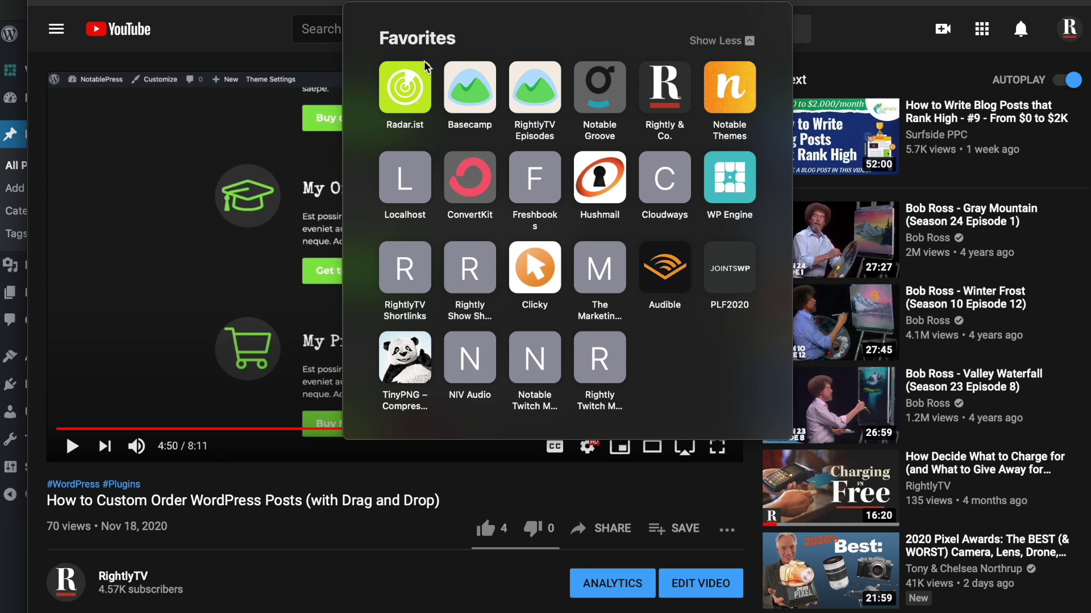
click(605, 529)
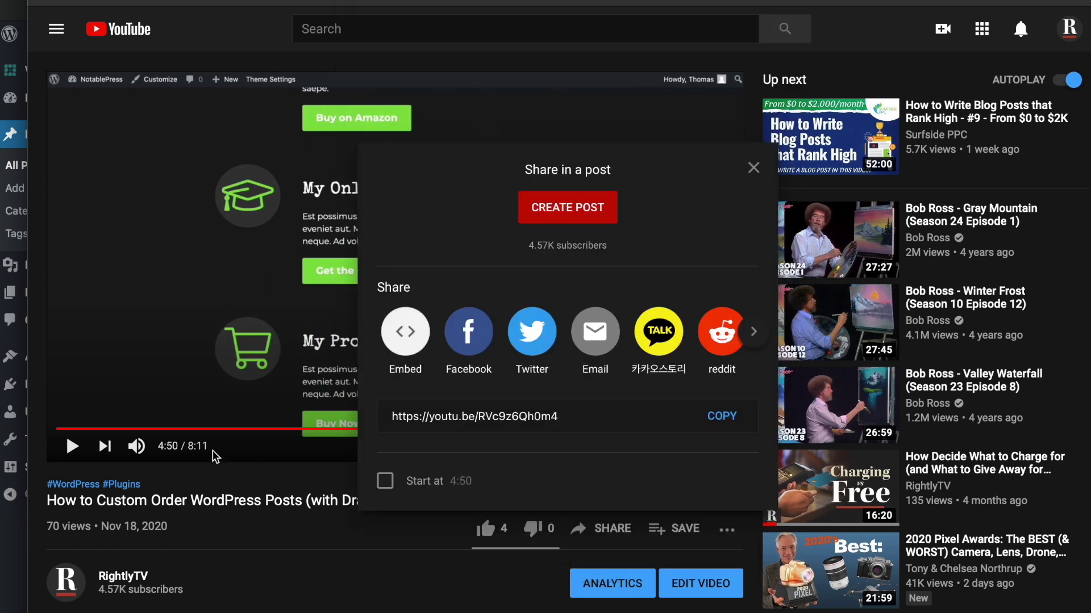
click(728, 421)
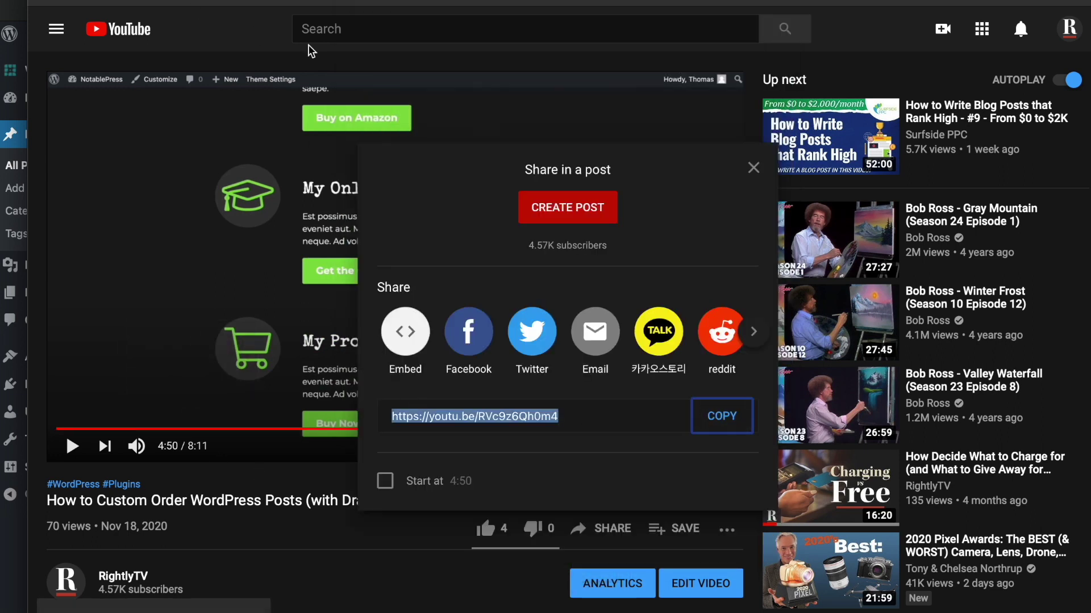
key(super+m)
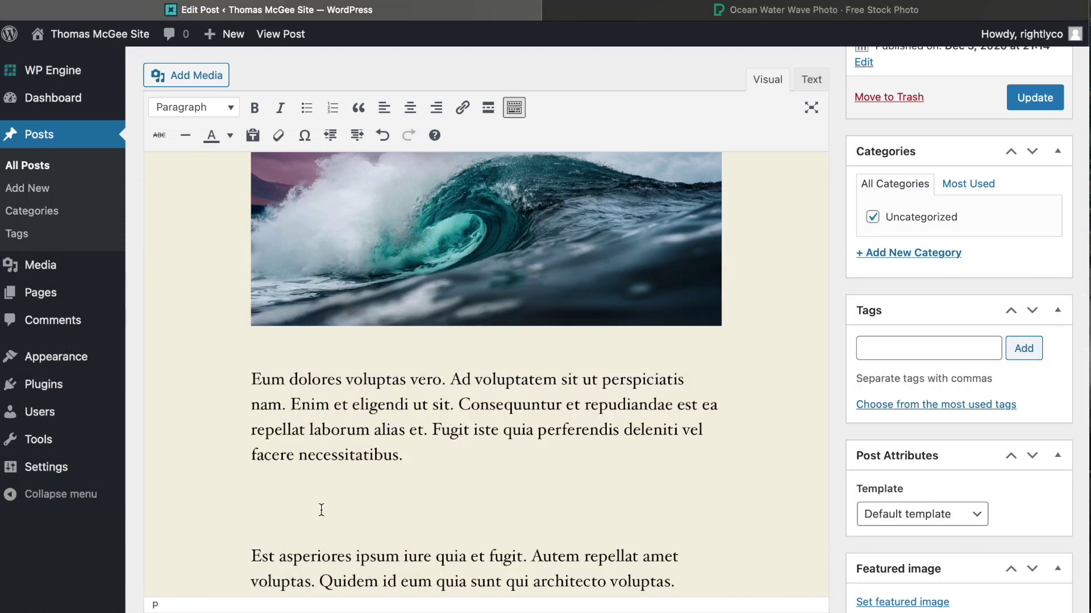
Step: Embed the copied YouTube link in the empty paragraph below "facere necessitatibus" and update the post
click(366, 506)
key(super+v)
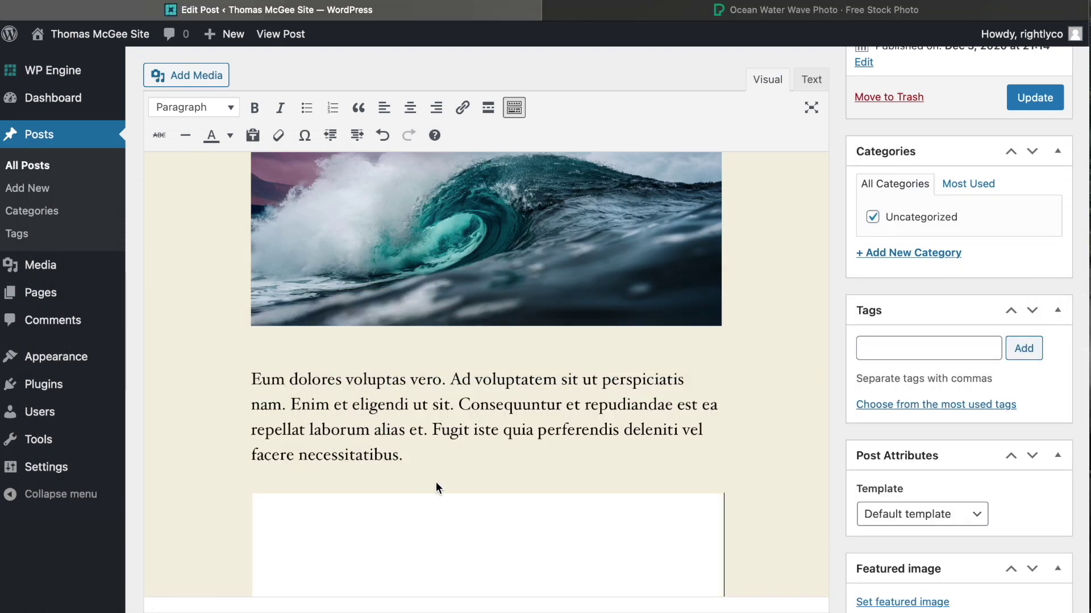
scroll(735, 408, down, 5)
scroll(735, 407, down, 3)
scroll(762, 397, up, 2)
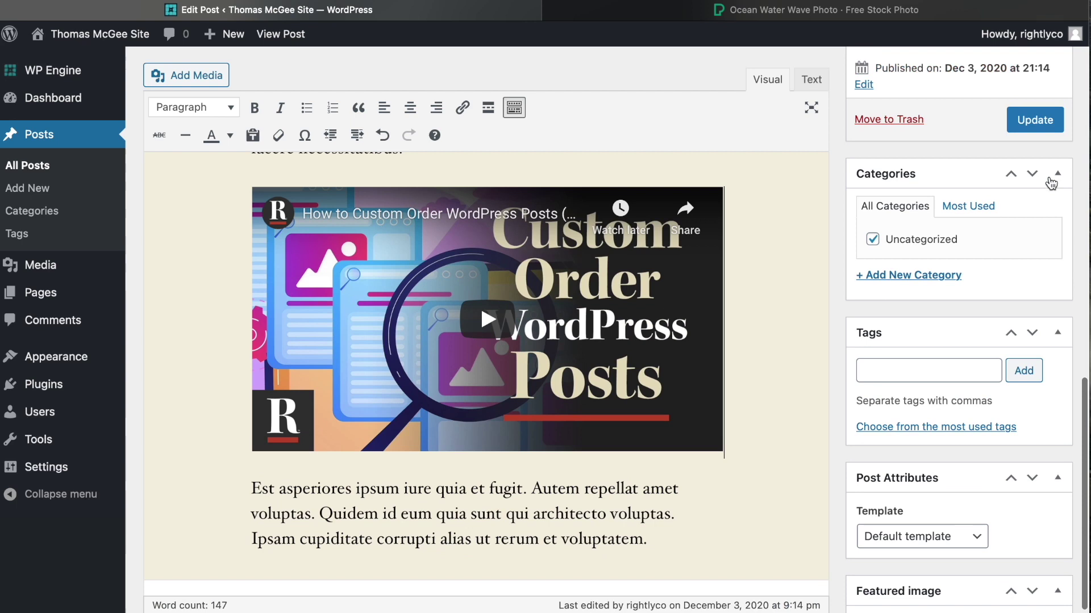
click(1032, 122)
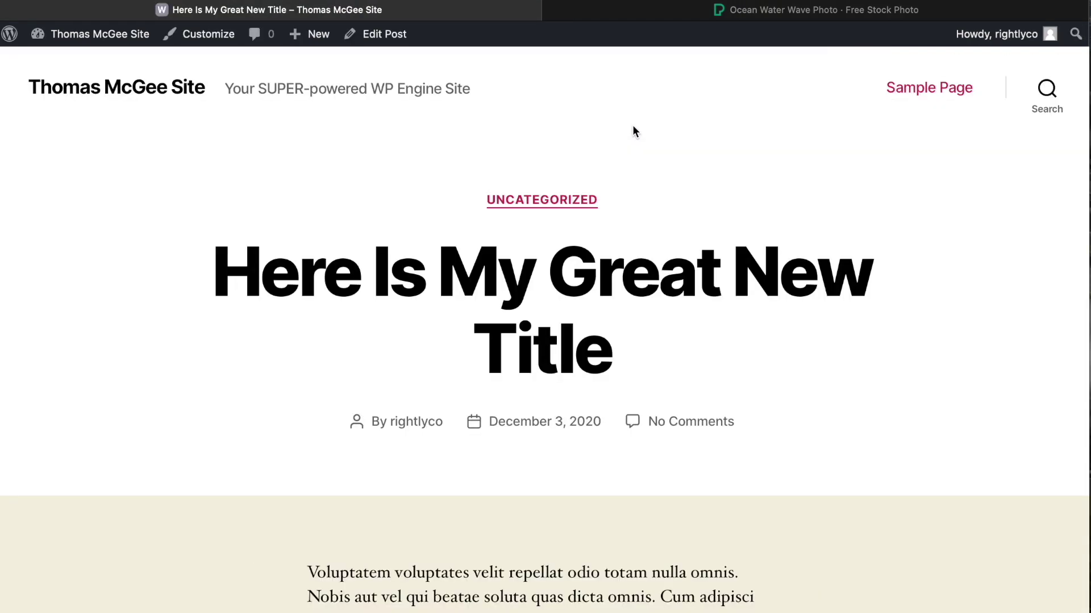
Step: Examine the live post from title to end, checking the wave image and the embedded YouTube video
scroll(263, 224, down, 15)
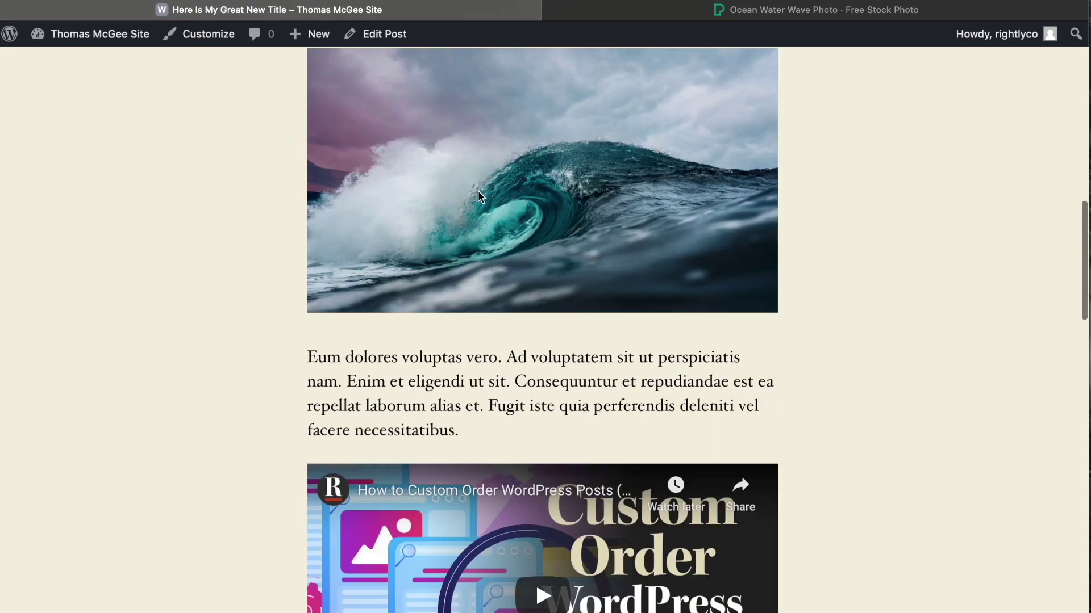
scroll(238, 246, down, 3)
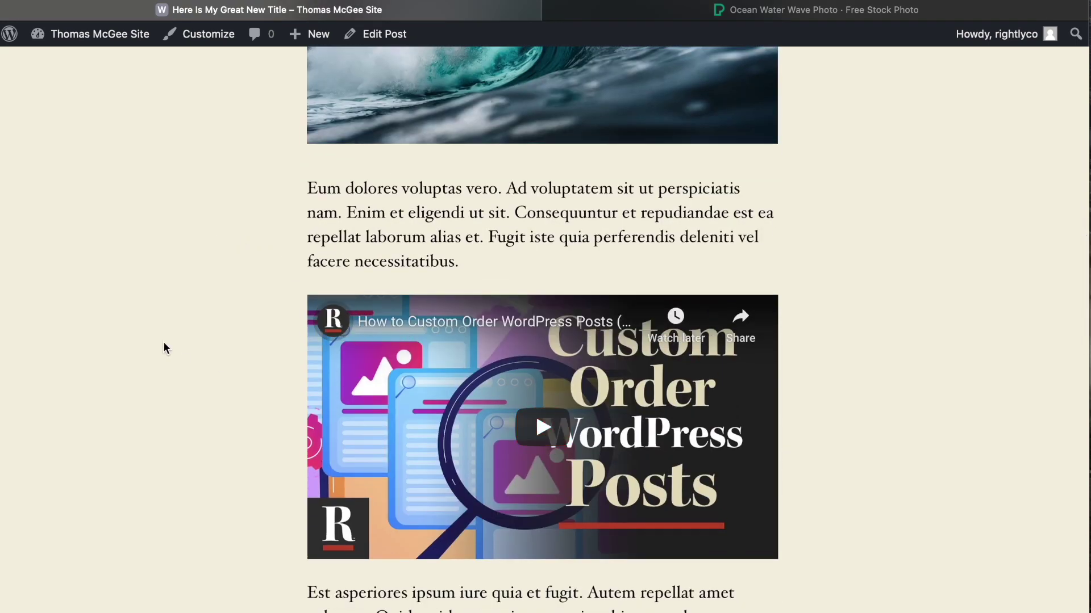
scroll(164, 348, down, 4)
scroll(164, 348, up, 2)
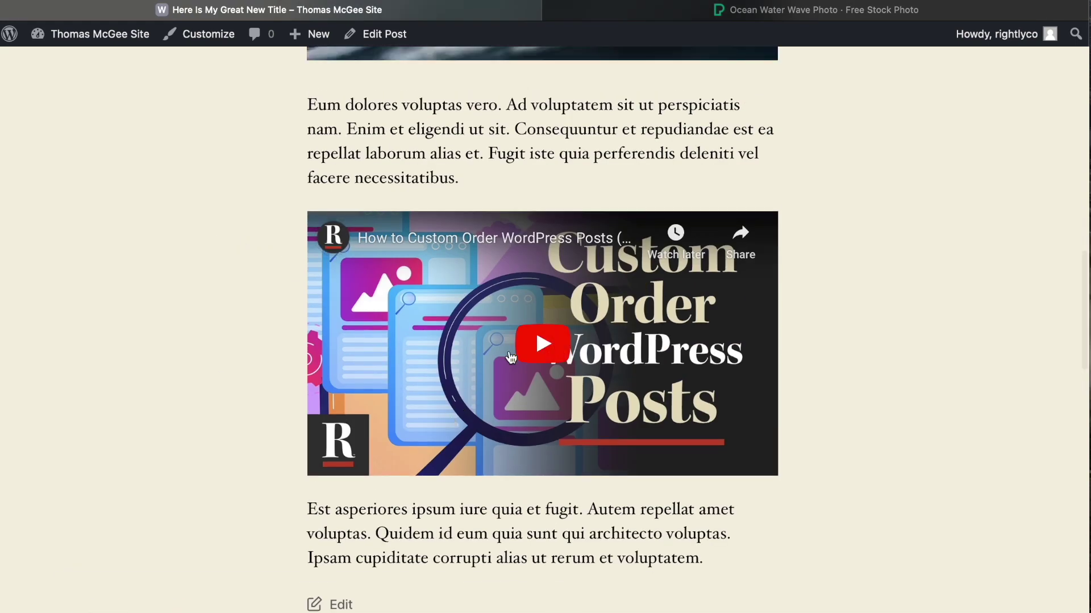
scroll(223, 328, up, 20)
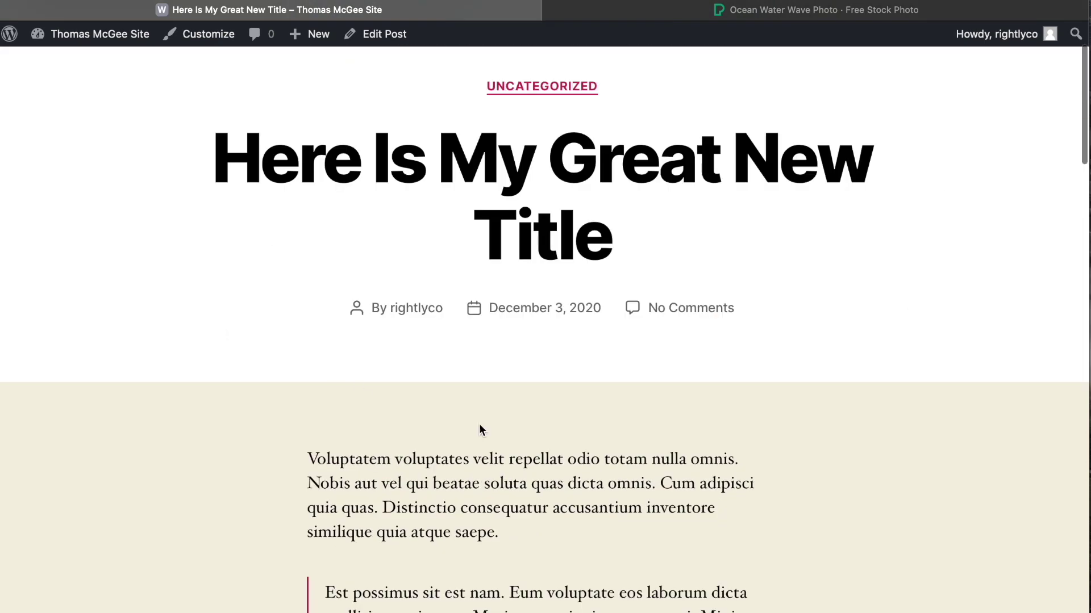
scroll(480, 430, down, 15)
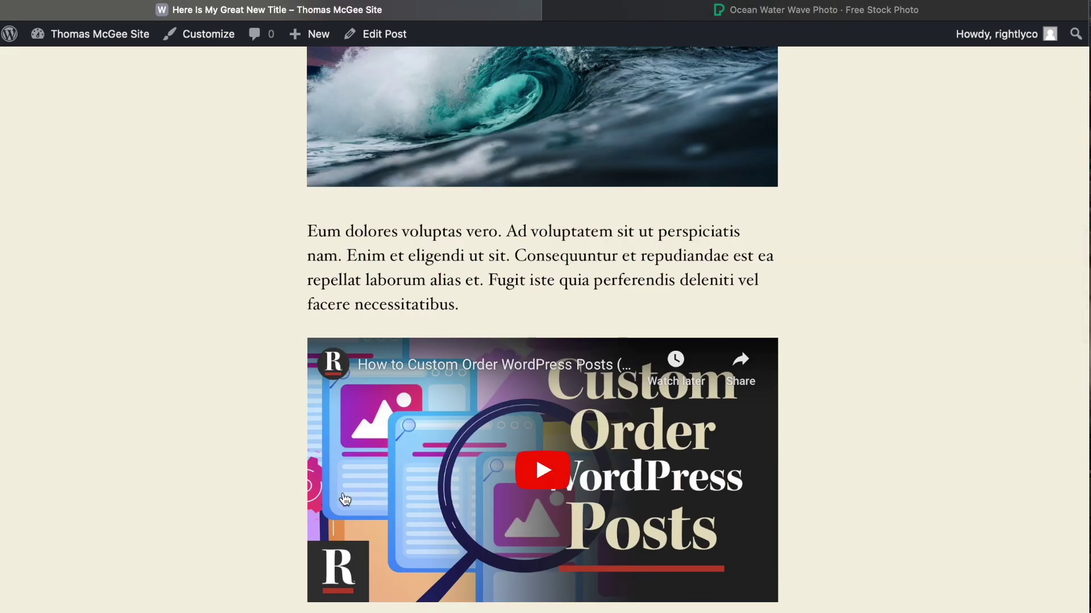
scroll(345, 499, up, 15)
scroll(267, 475, up, 3)
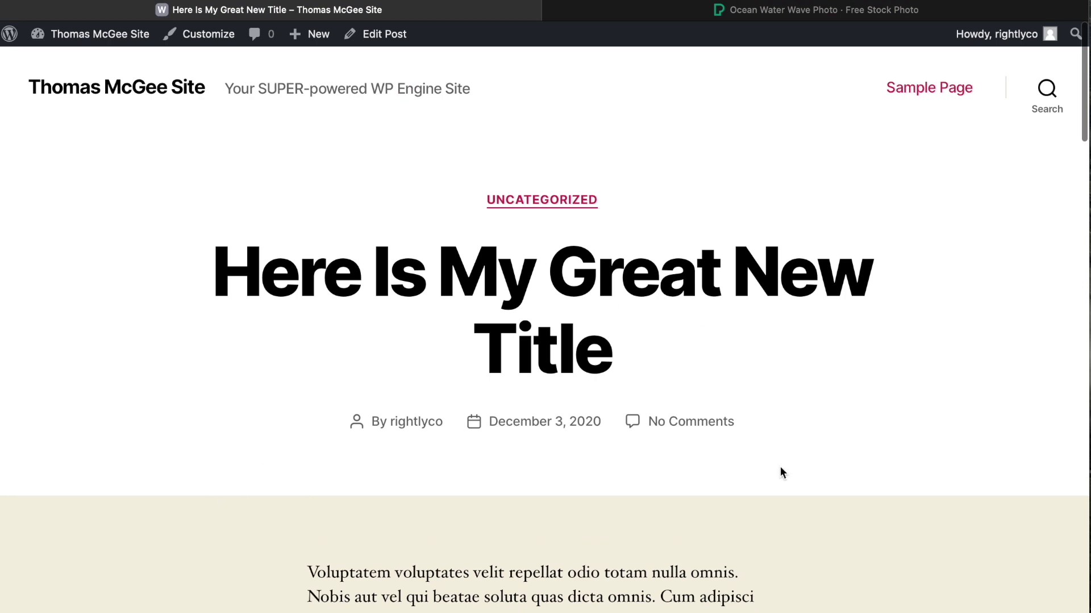
Step: Reopen the post for editing, change its status from Published to Draft and update it
click(375, 35)
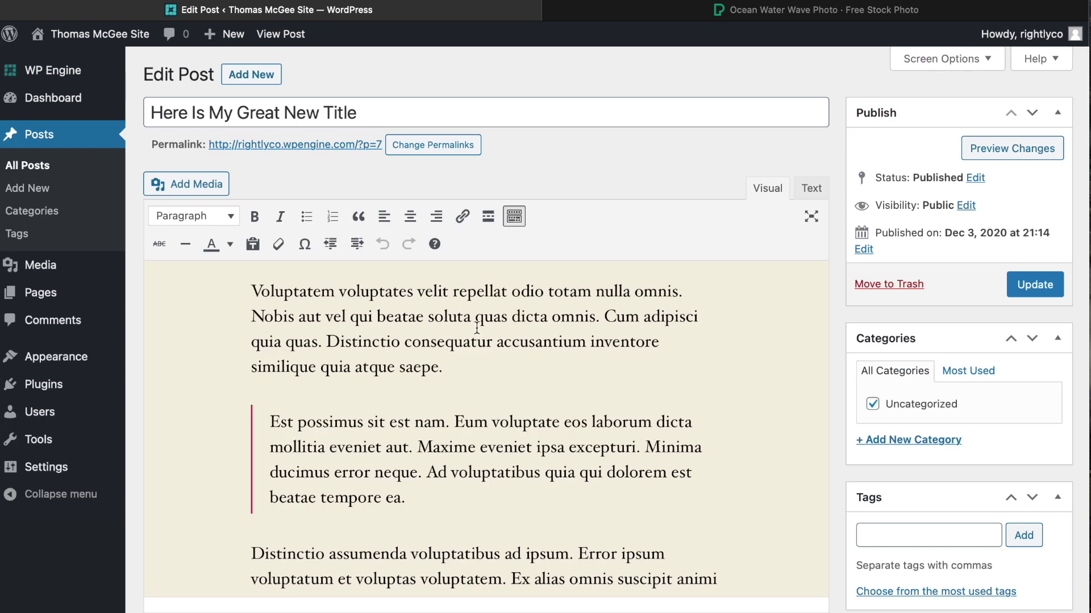
scroll(669, 331, down, 10)
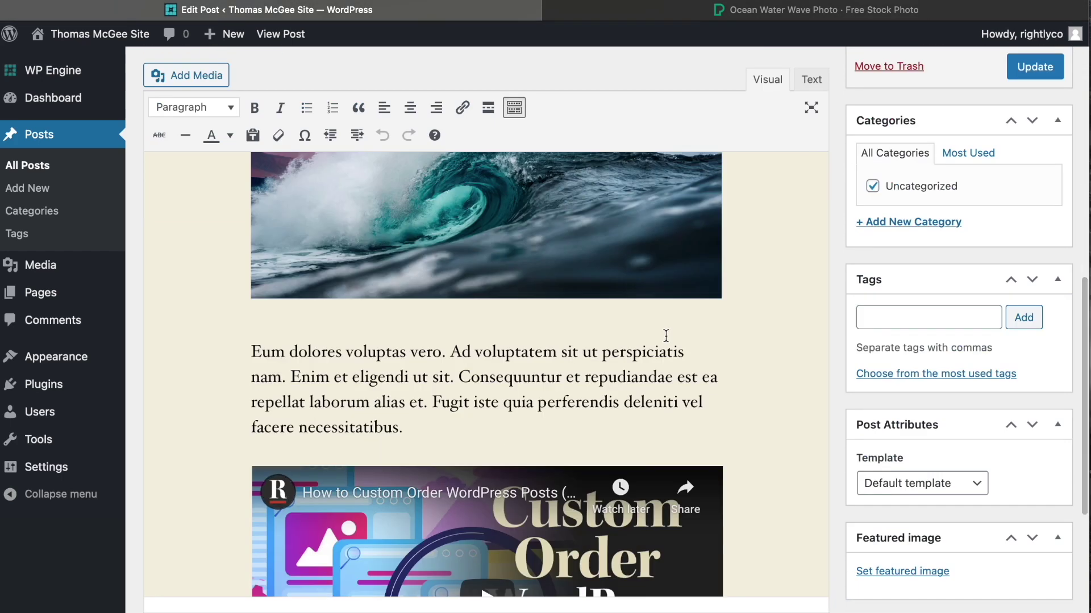
scroll(824, 352, up, 10)
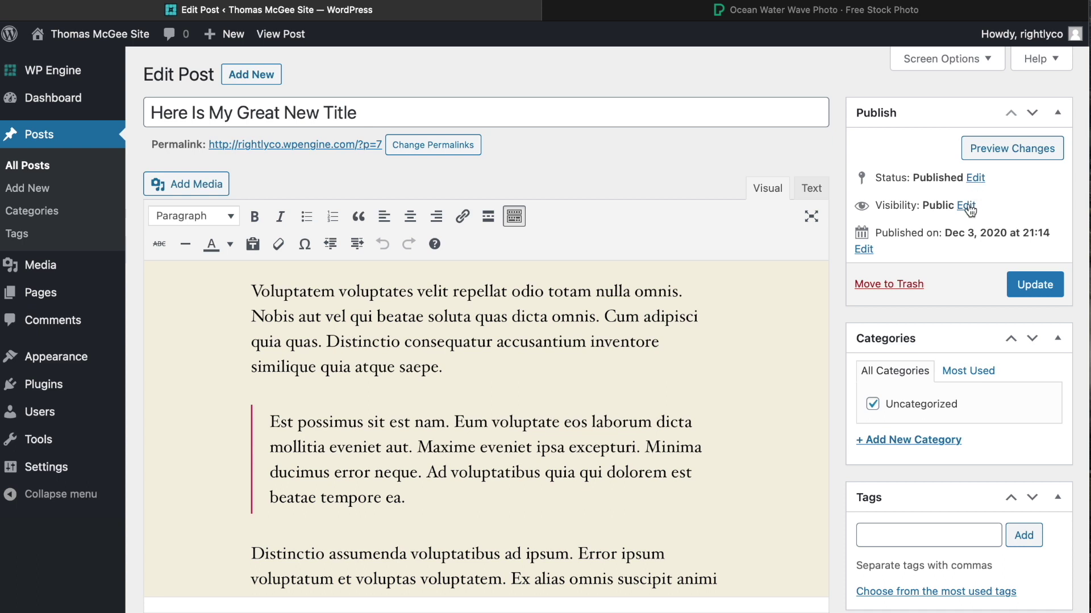
click(975, 178)
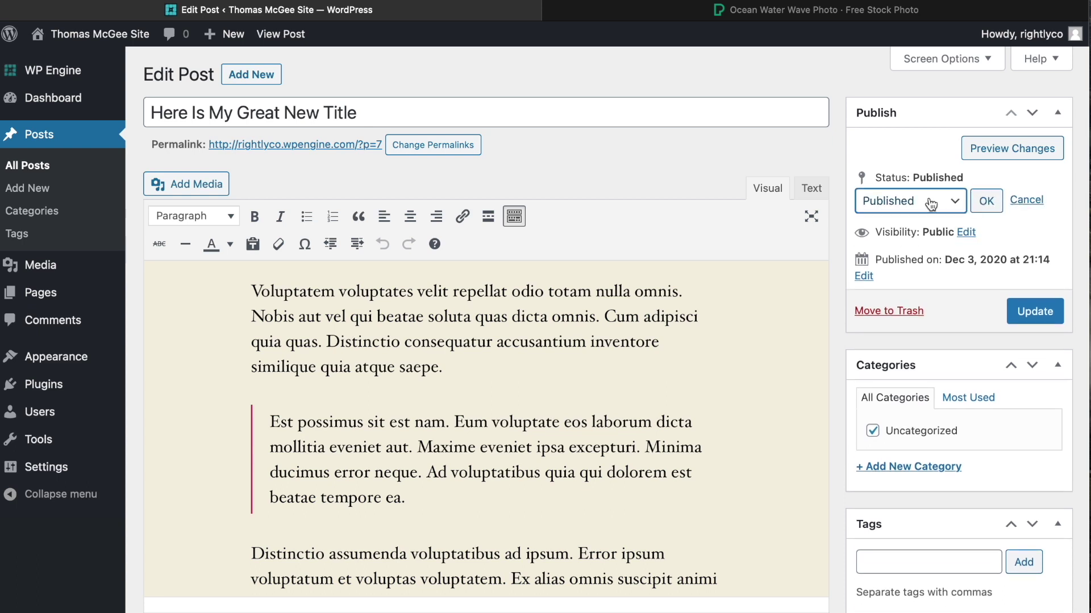
click(910, 200)
click(916, 235)
click(986, 201)
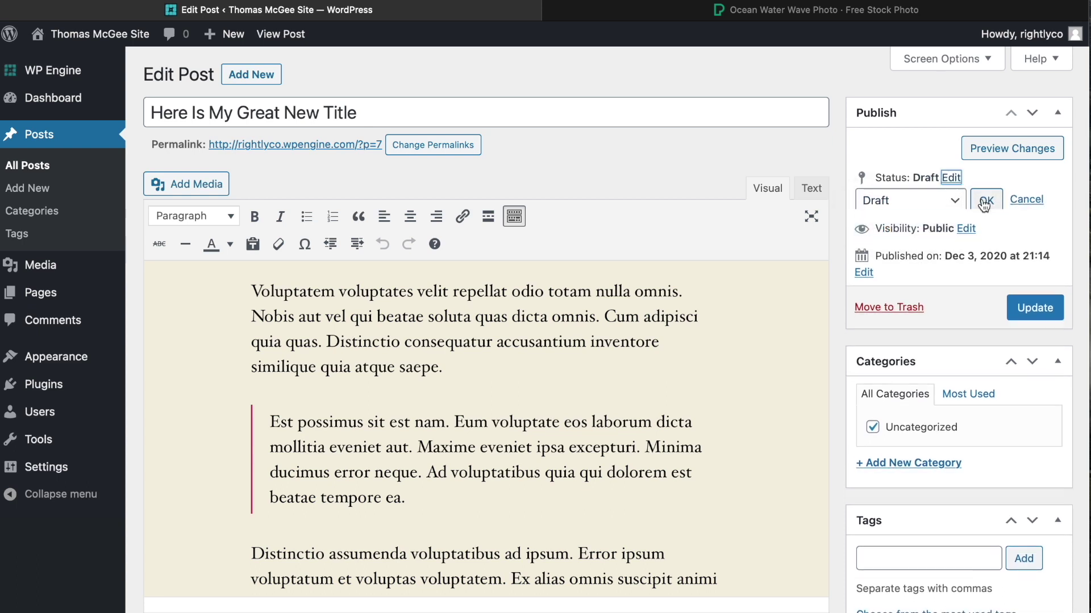
click(1034, 284)
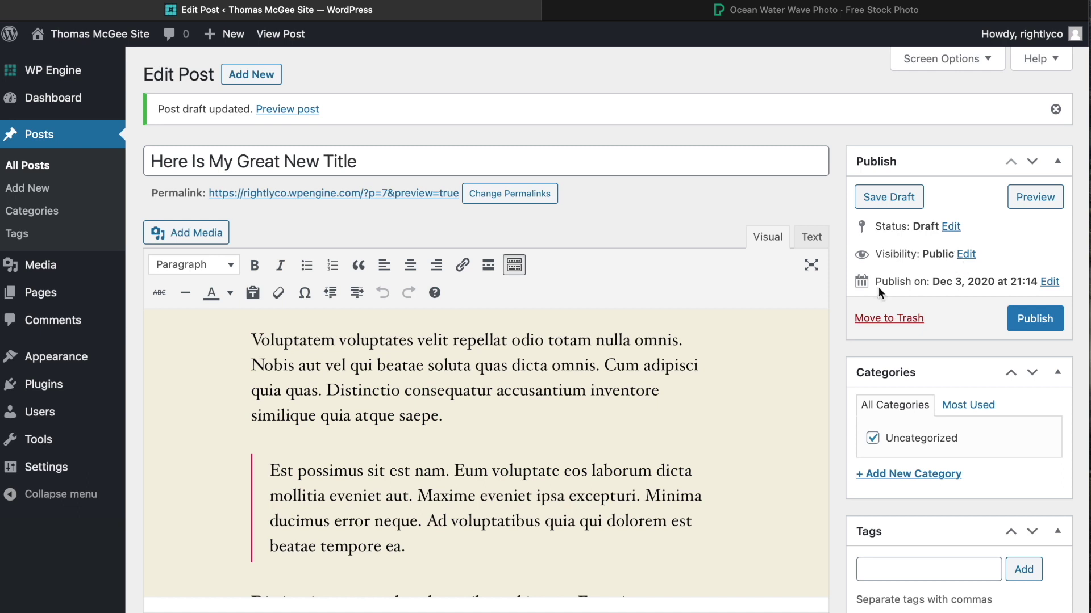
Step: Open the draft's publish date for editing, keep the month 12-Dec and set the day to 04
drag(873, 282, 1055, 282)
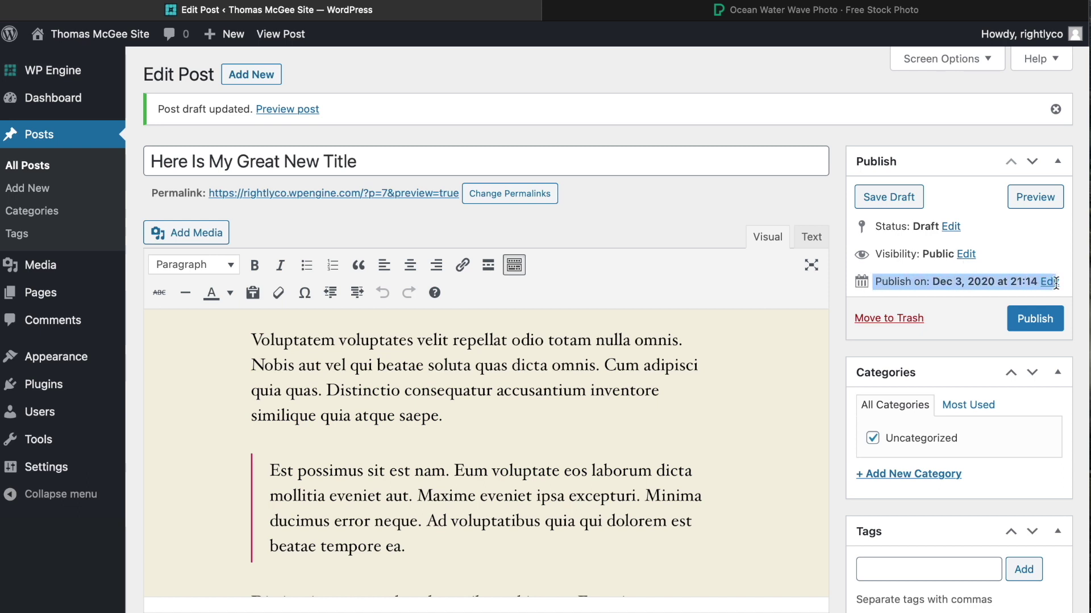
click(734, 210)
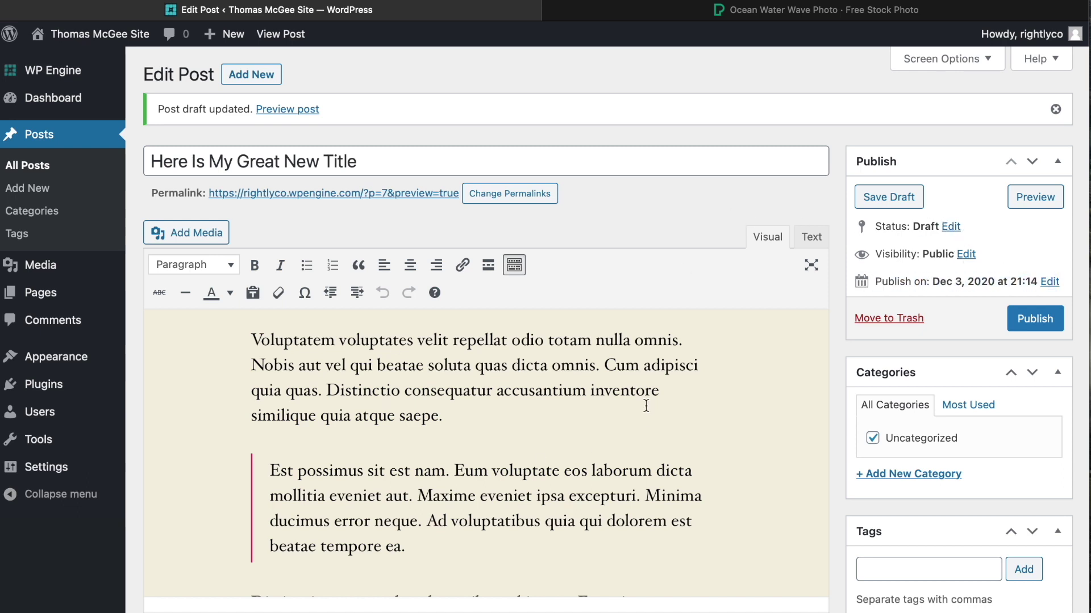
click(1049, 284)
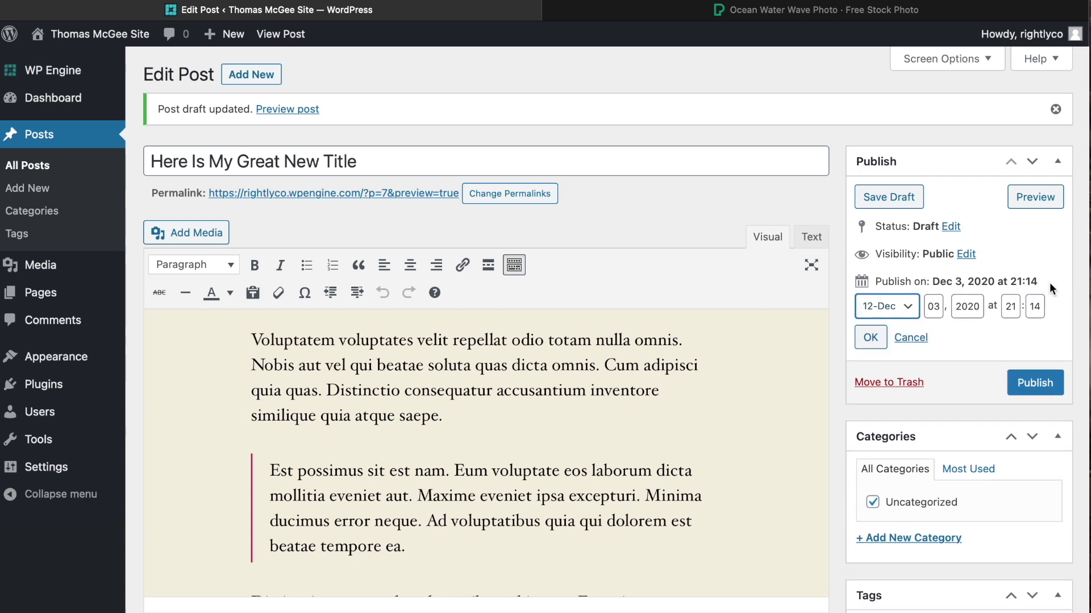
click(889, 307)
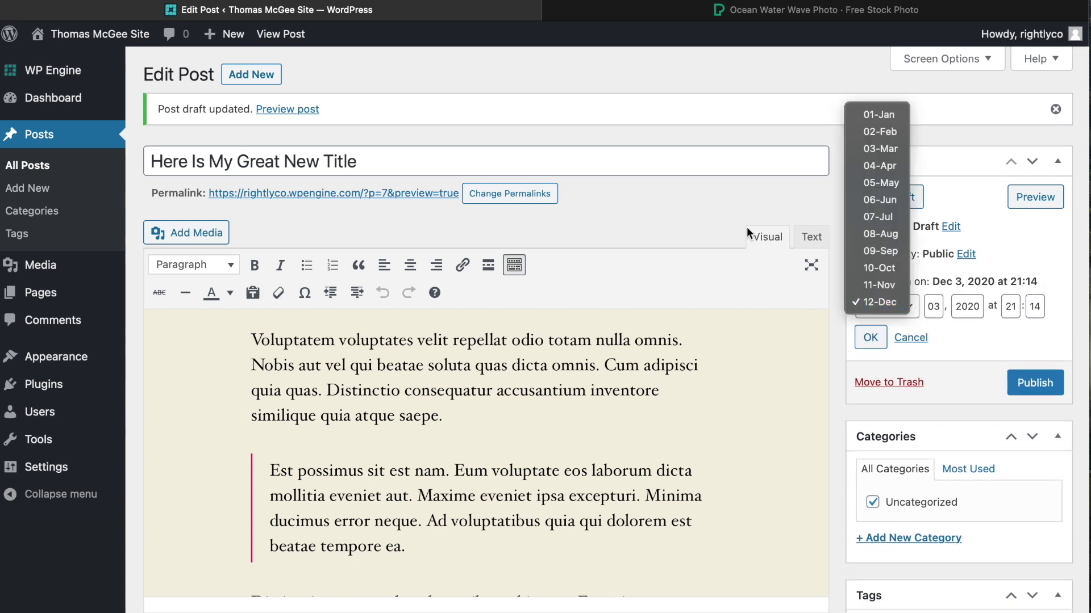
click(712, 204)
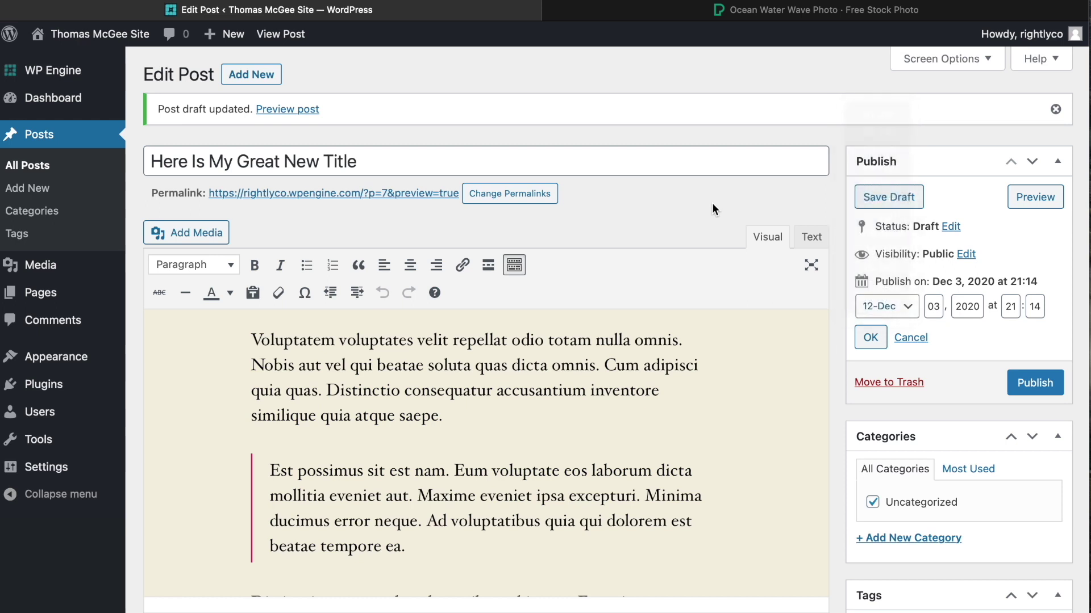
click(907, 312)
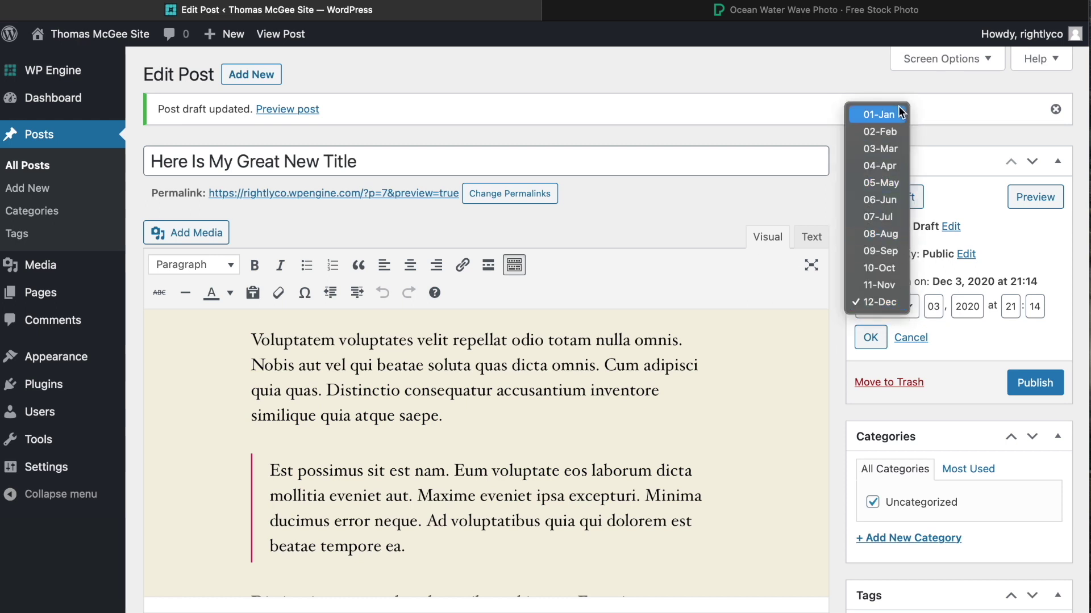
click(892, 302)
click(933, 310)
text(4)
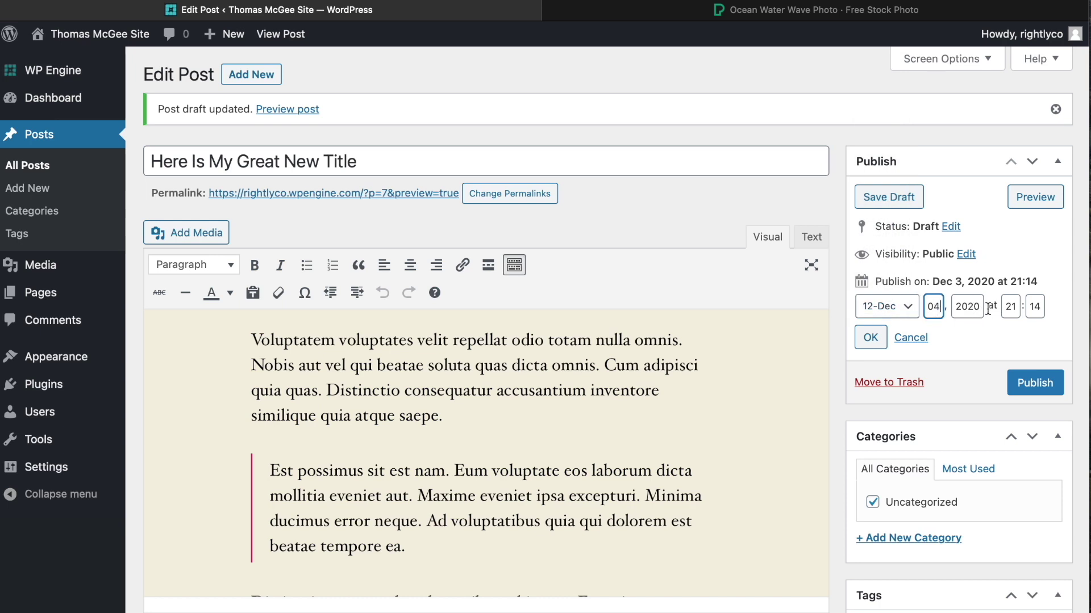
Step: Set the draft's publish time to 7:00 and confirm the scheduled date
double_click(1010, 306)
text(7)
double_click(1039, 307)
text(00)
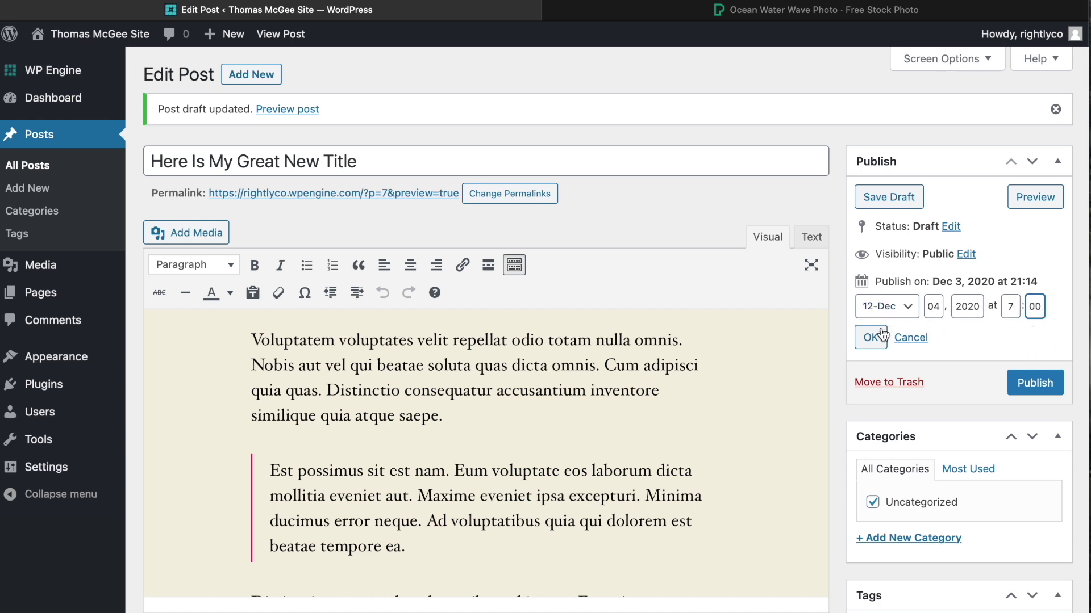
click(870, 336)
click(678, 189)
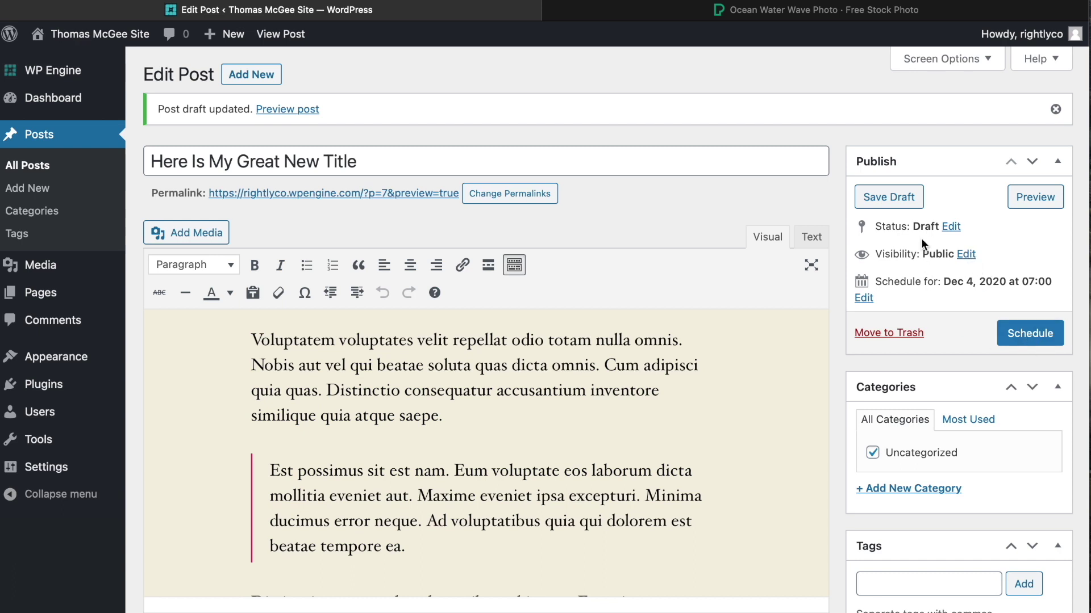
Step: Review the status choices for the post and keep it as Draft
click(955, 229)
click(904, 251)
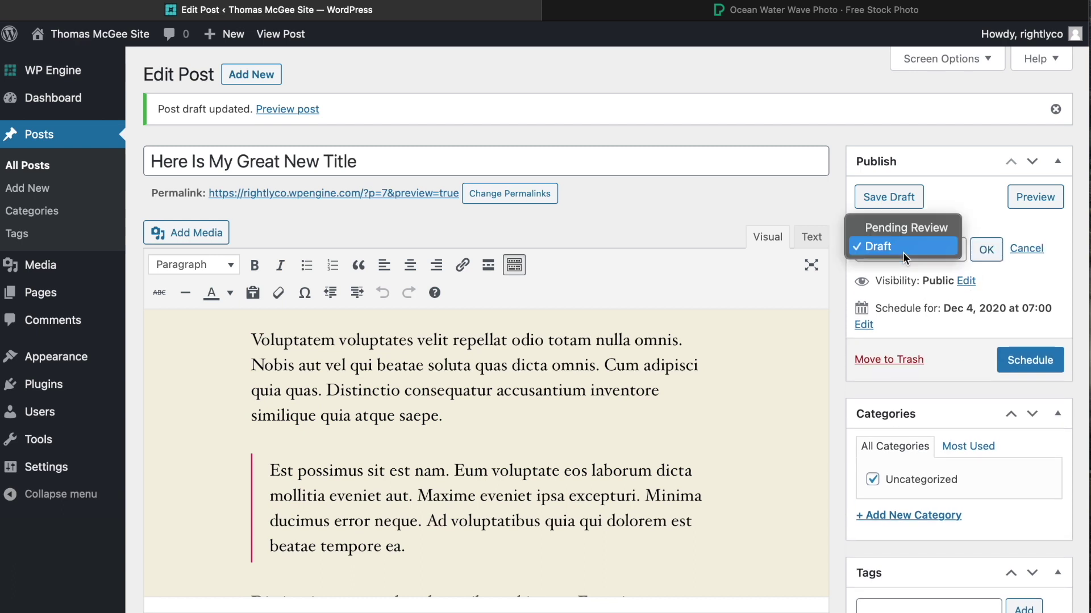
click(903, 252)
click(985, 251)
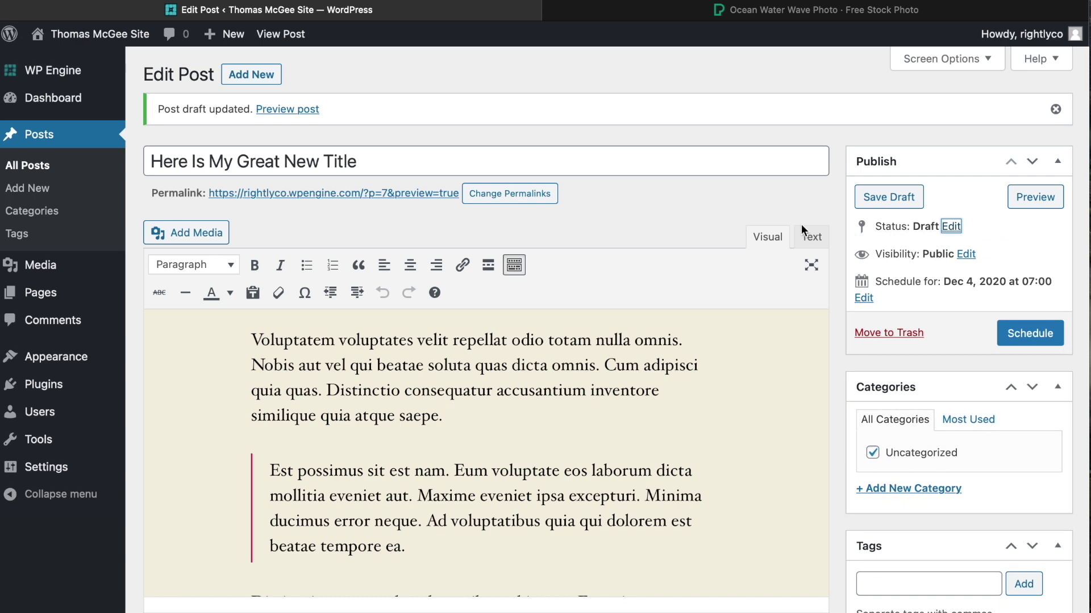
Step: Examine the post's password-protected and private visibility options, keeping the visibility Public
click(965, 254)
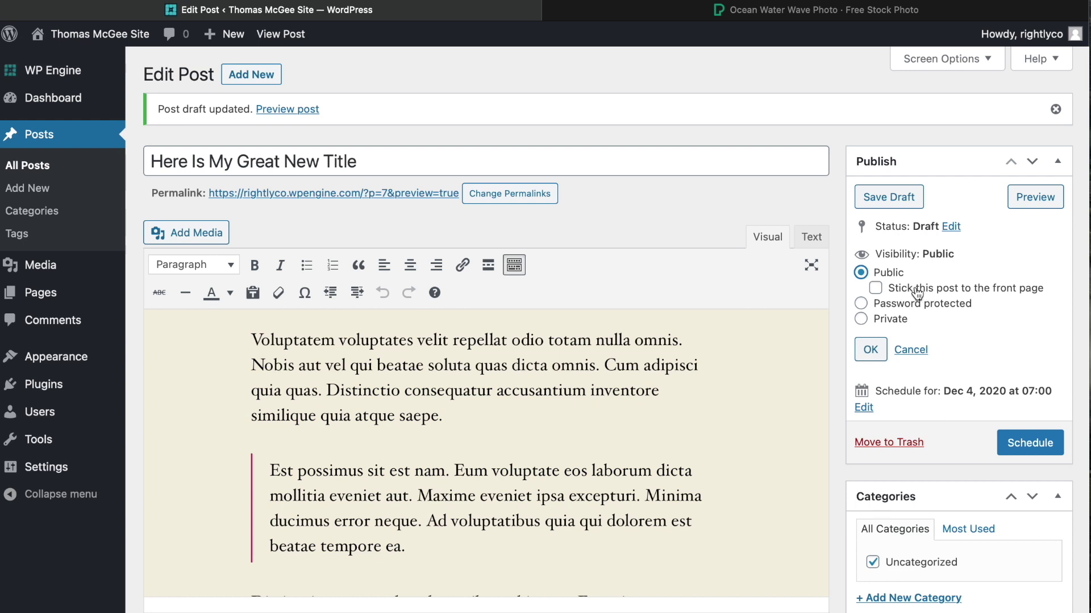
click(894, 308)
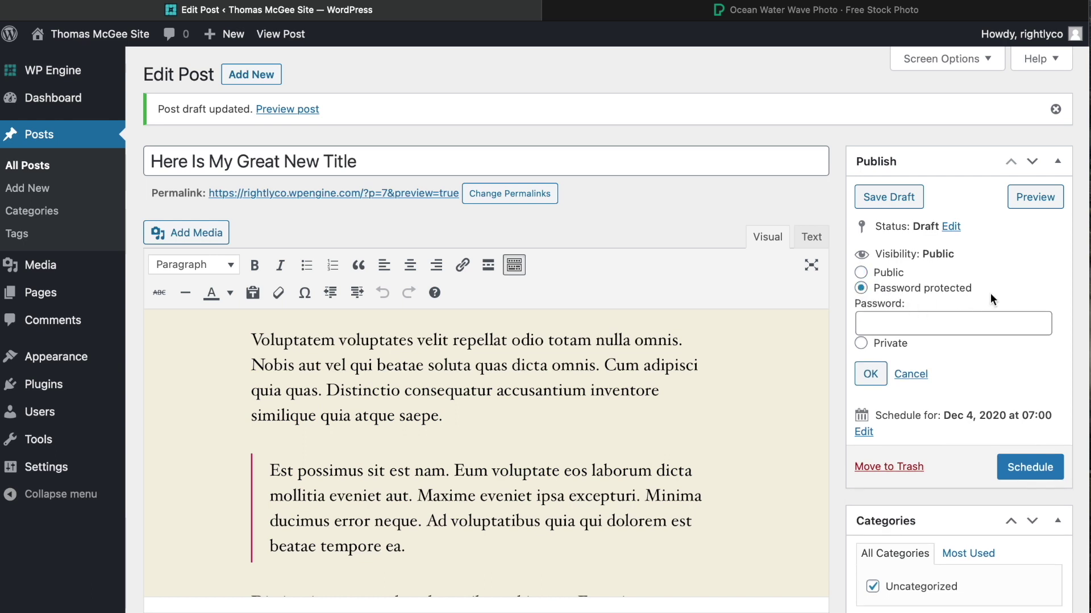
click(897, 344)
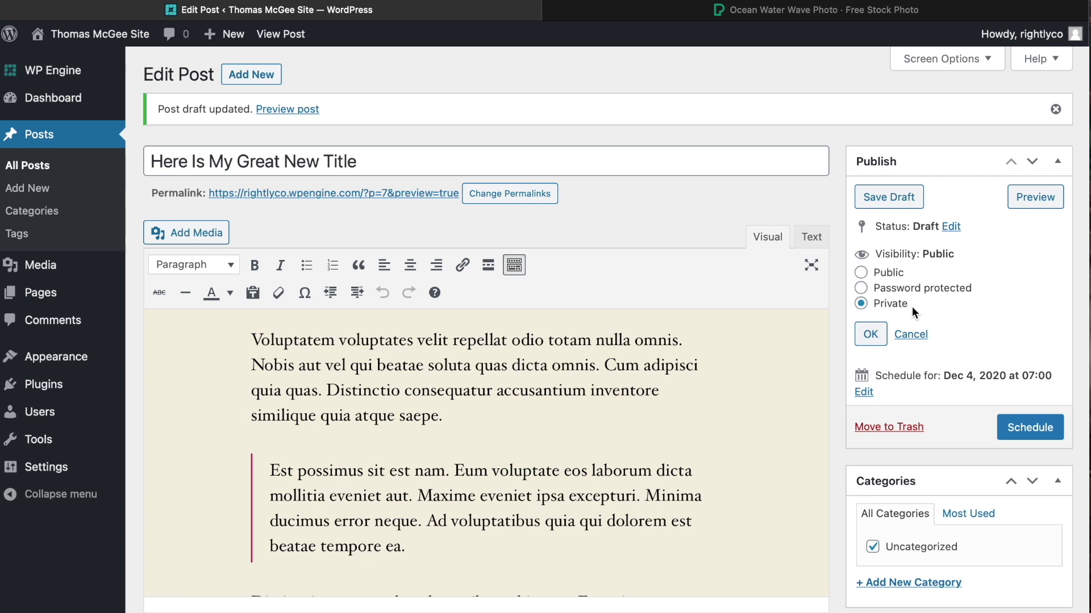
click(860, 273)
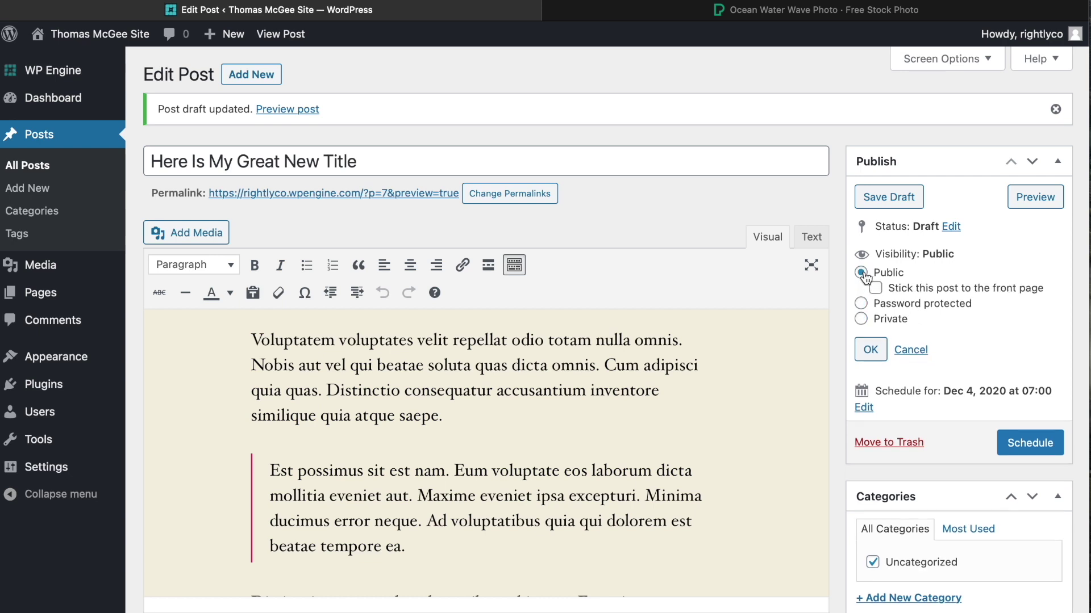
click(871, 352)
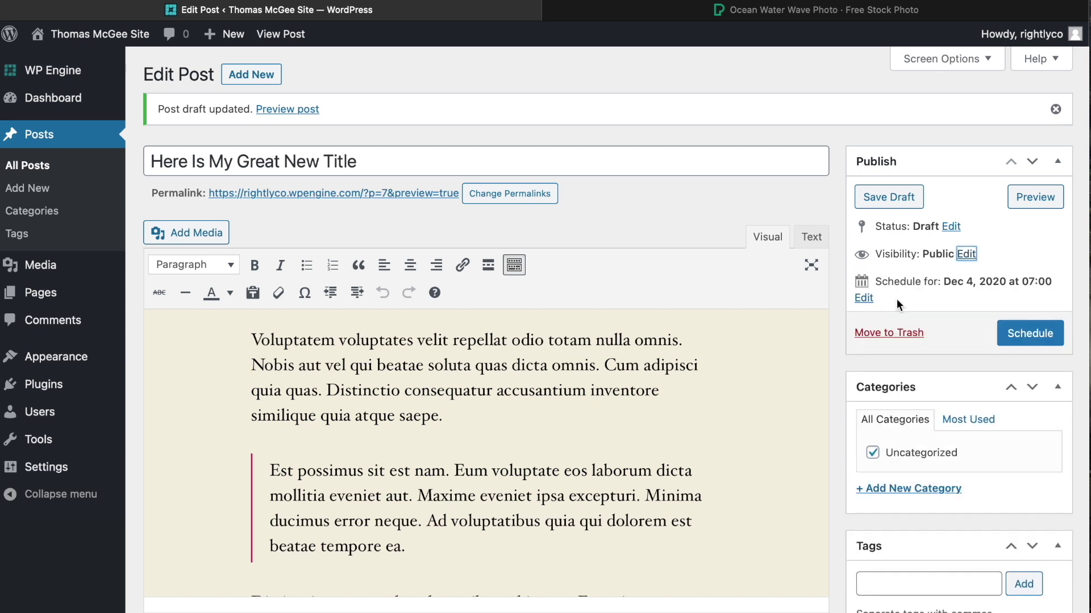
Step: Cancel the post's scheduled publish date and publish the post
triple_click(909, 294)
click(921, 299)
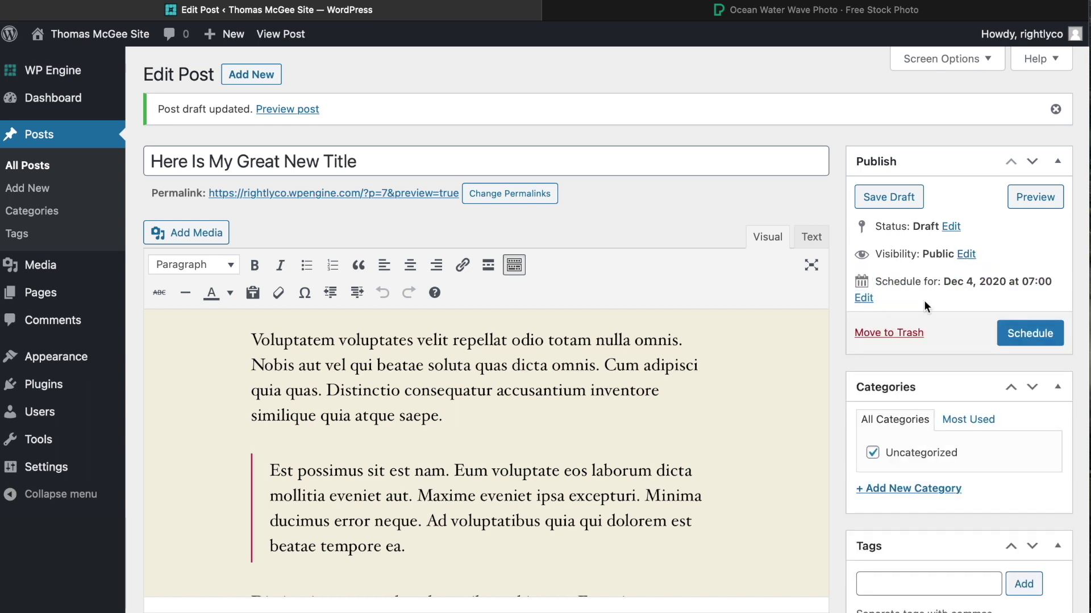
click(865, 302)
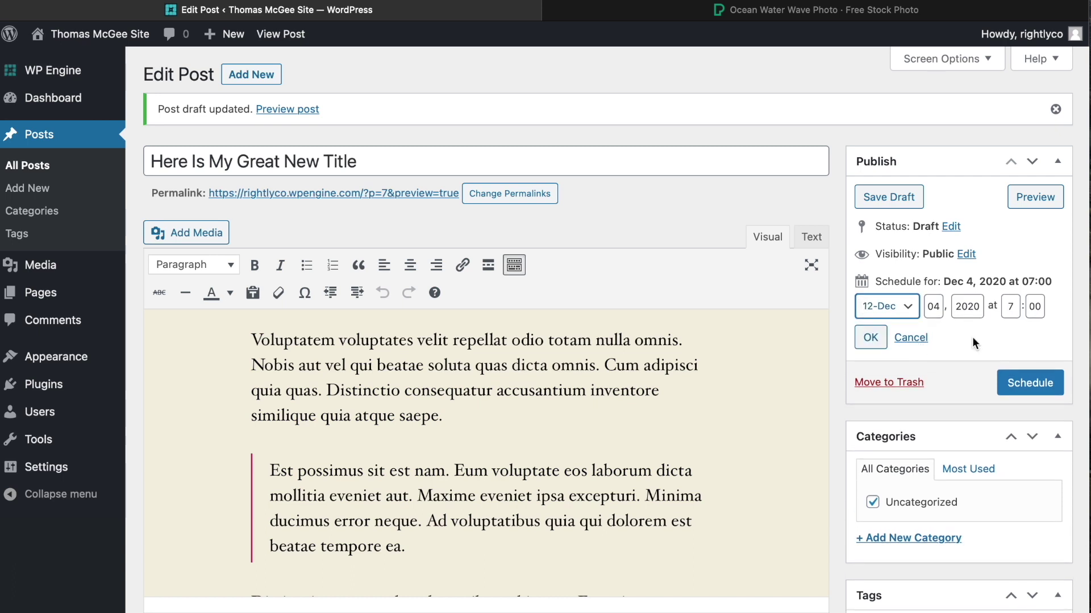
click(910, 298)
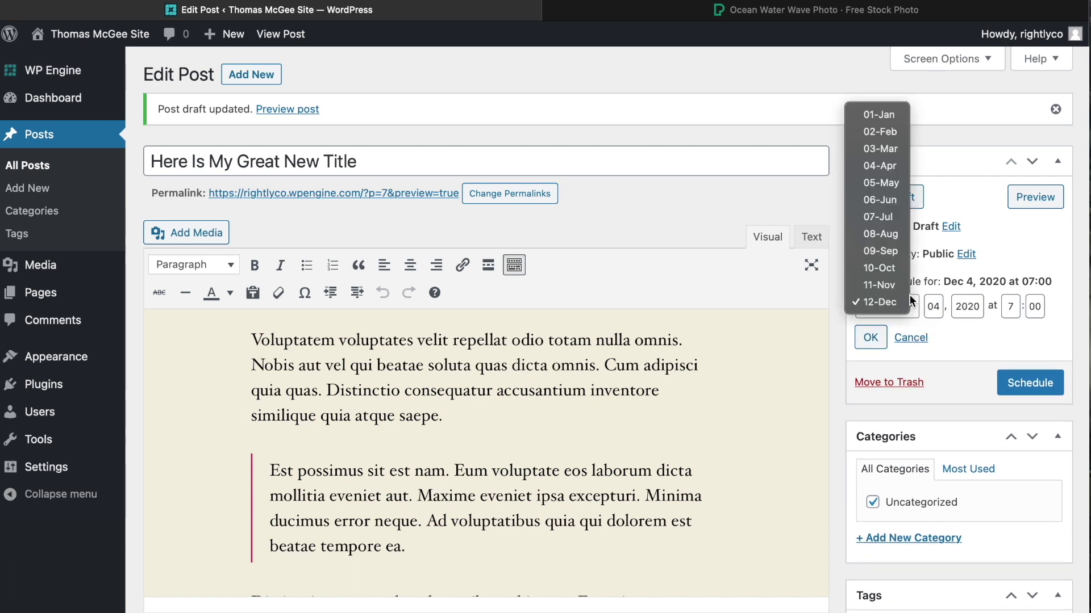
click(912, 338)
click(913, 338)
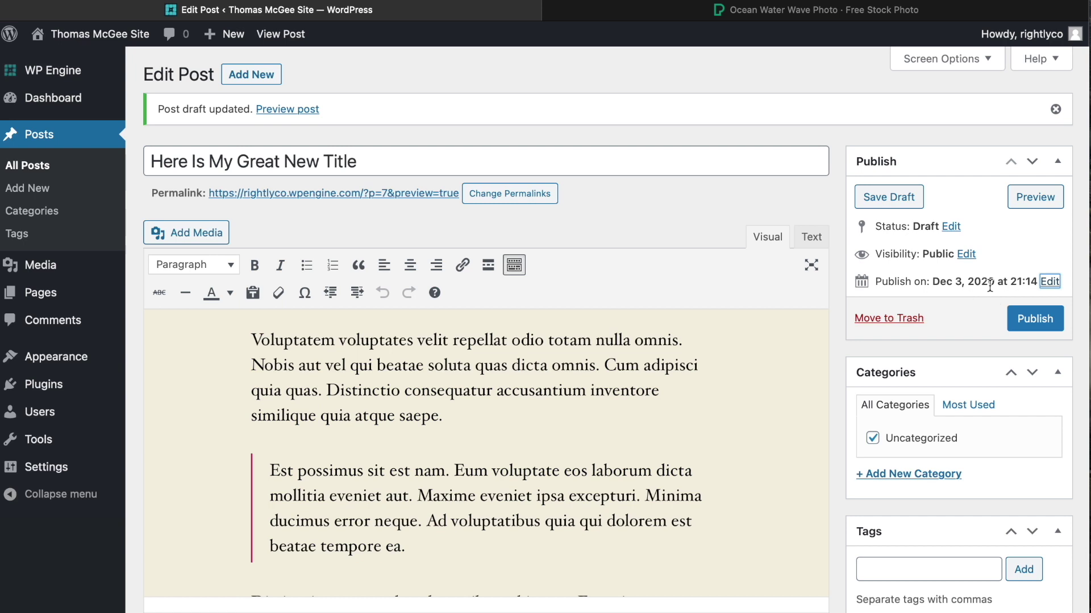
click(966, 313)
click(1053, 324)
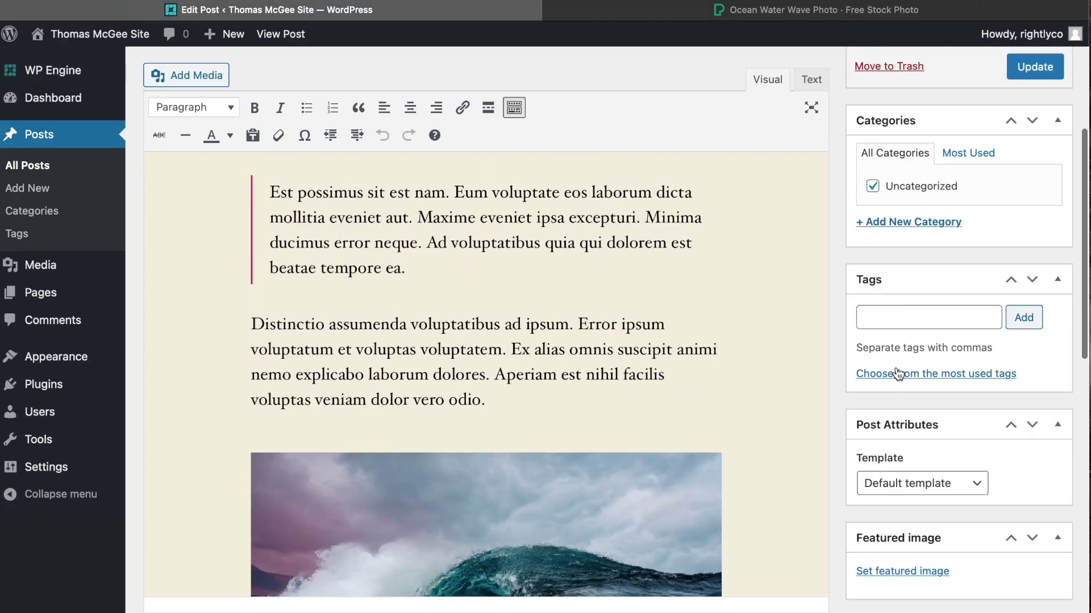
Step: Look over the post's category, tag and template settings, keeping the Default template
click(896, 319)
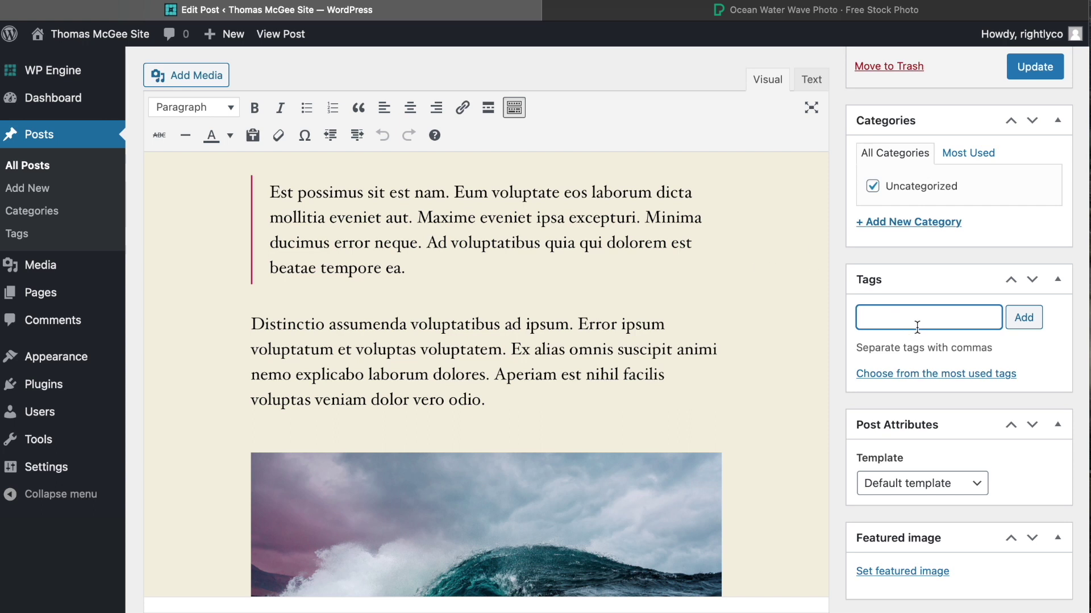
scroll(915, 325, down, 1)
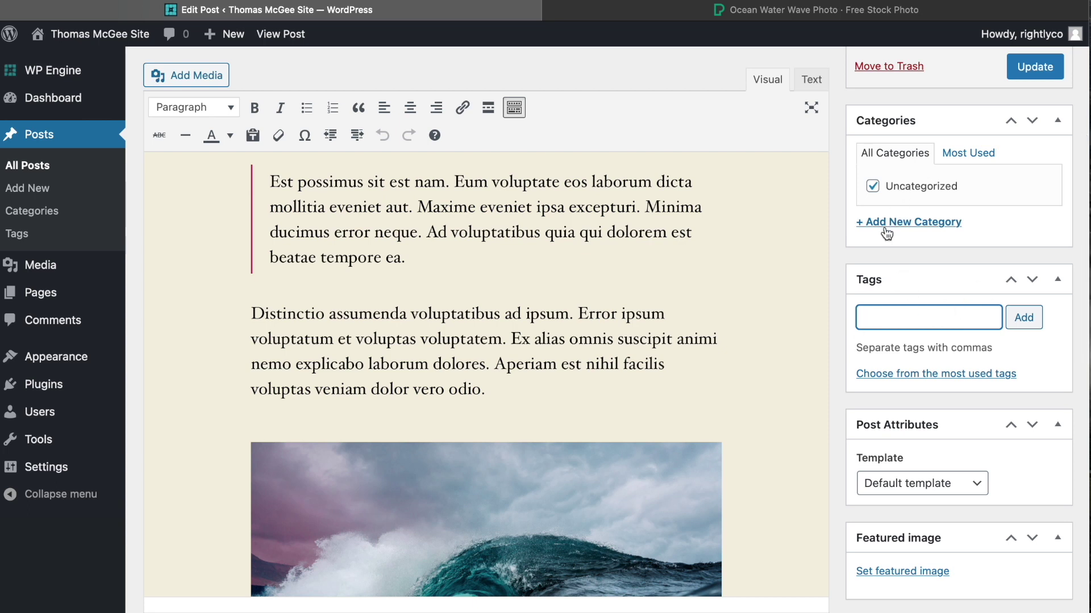
scroll(931, 343, down, 3)
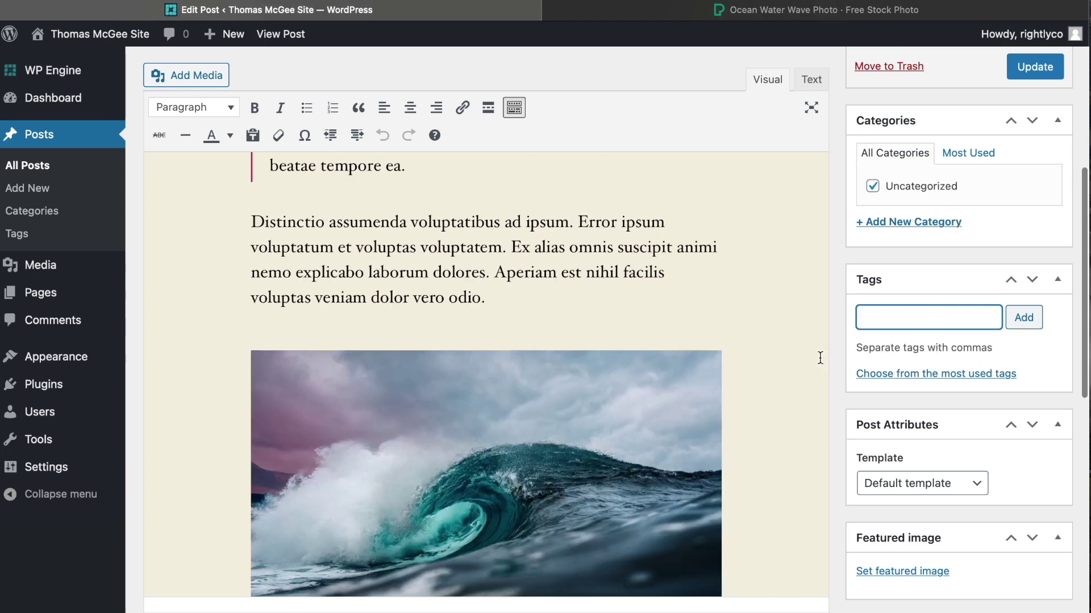
scroll(955, 373, down, 5)
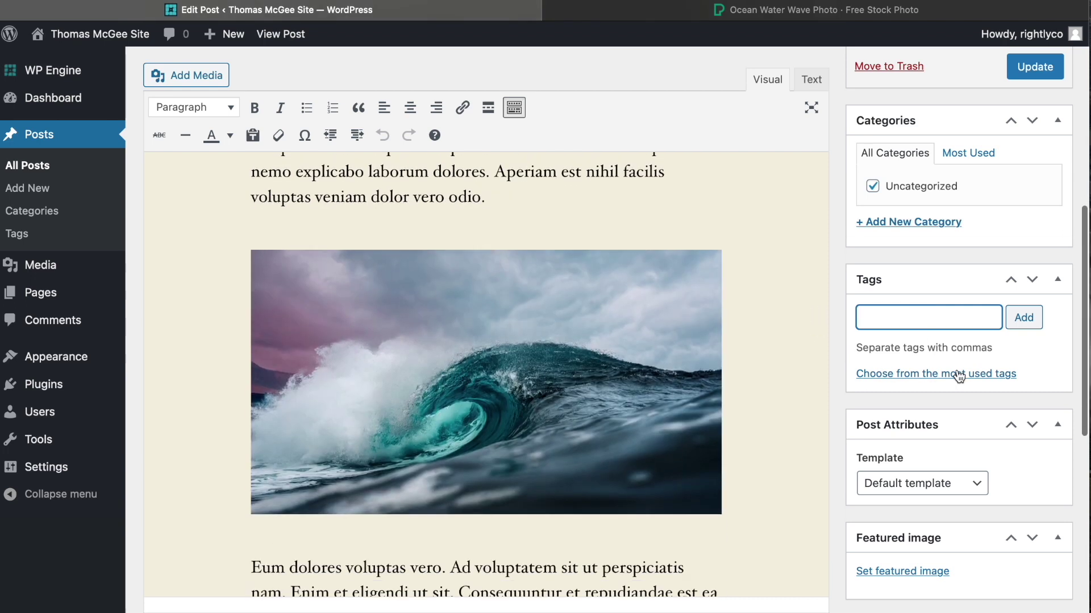
click(928, 488)
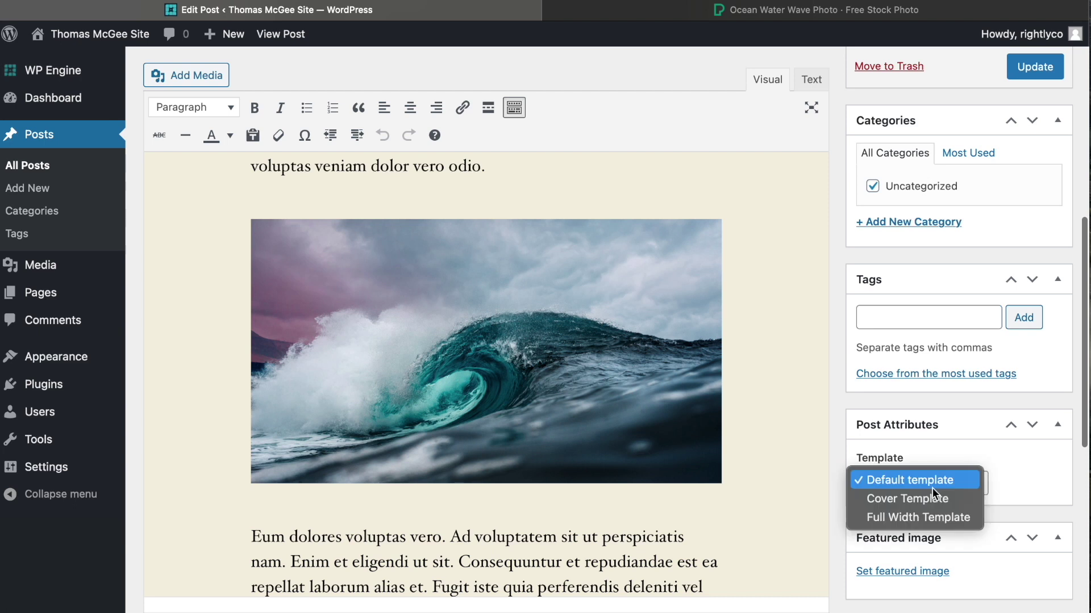
click(1014, 482)
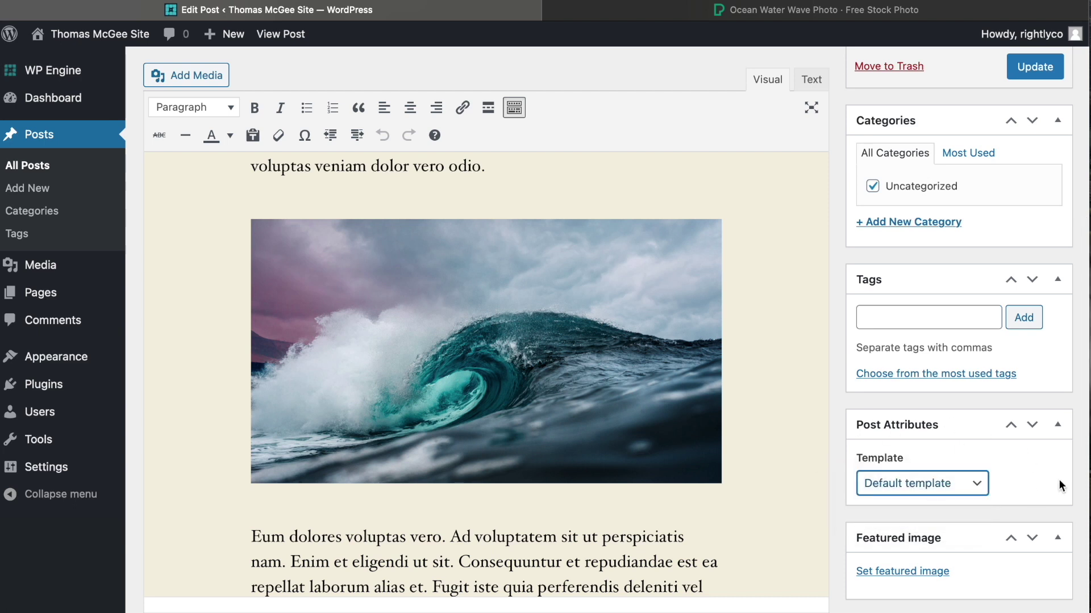
Step: Set the Wave photo from the media library as the post's featured image and update the post
scroll(1028, 477, down, 1)
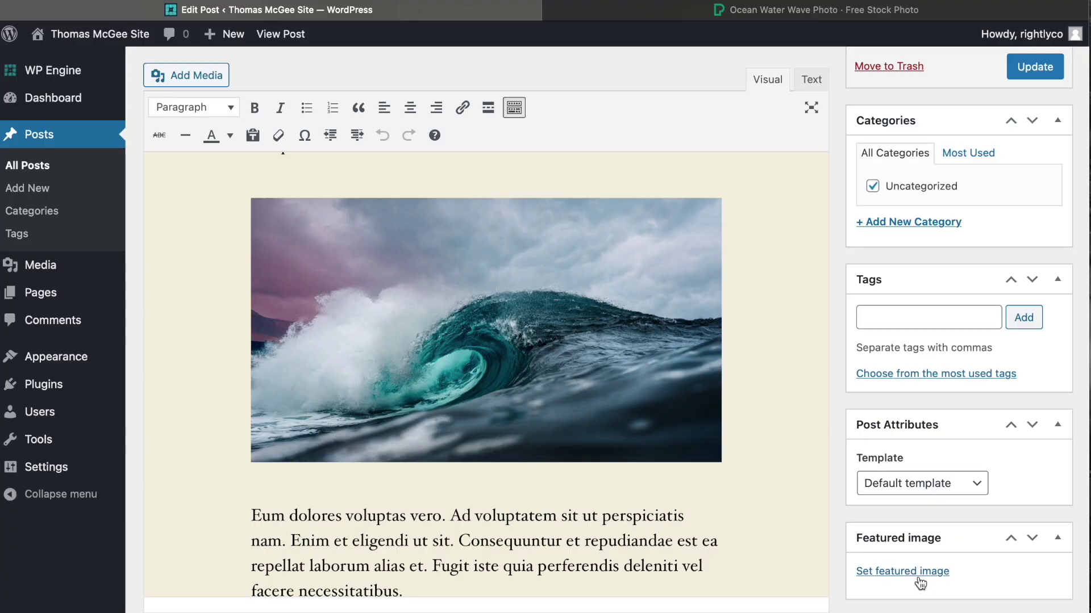
click(920, 572)
click(88, 238)
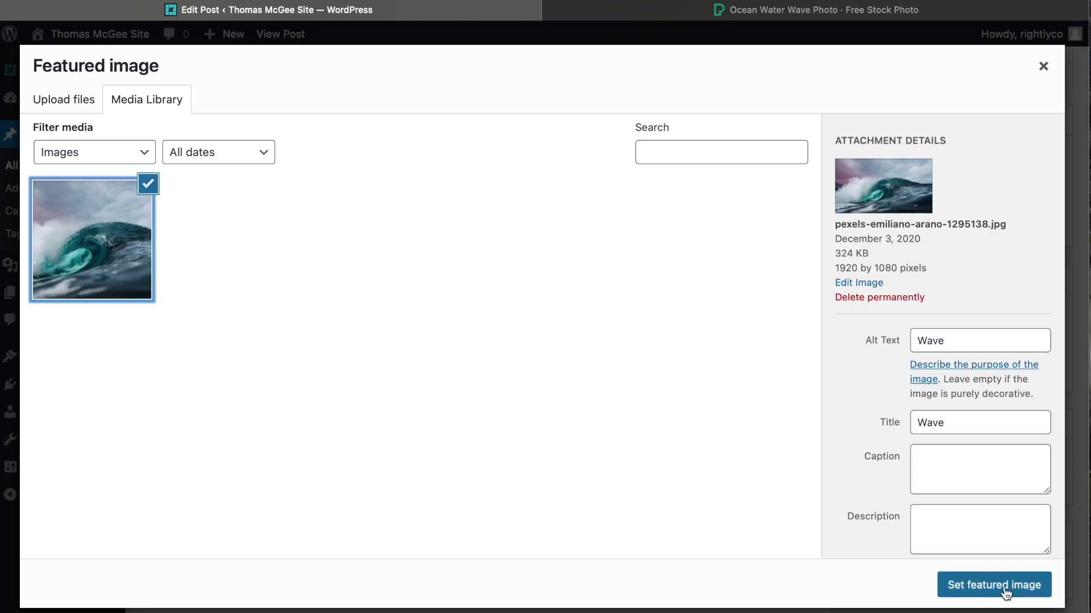
click(1021, 591)
scroll(811, 494, down, 10)
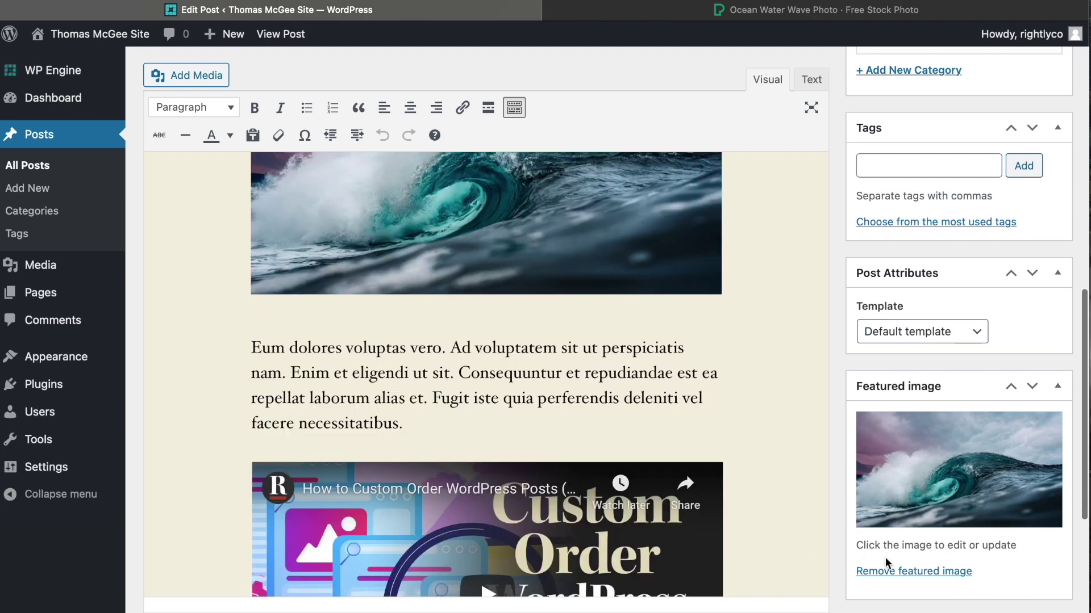
scroll(796, 479, up, 20)
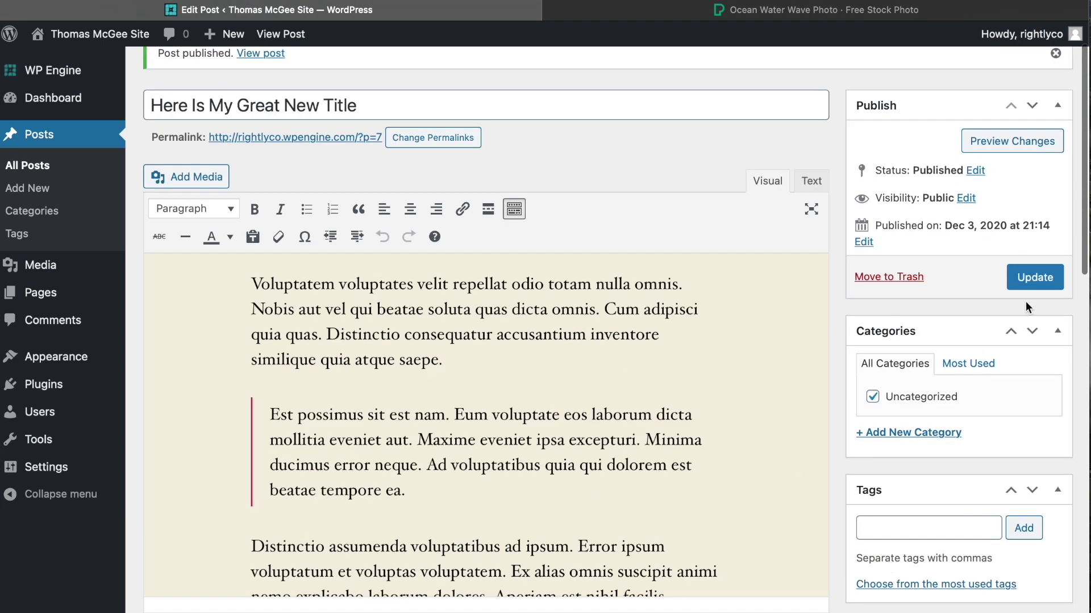
click(1040, 278)
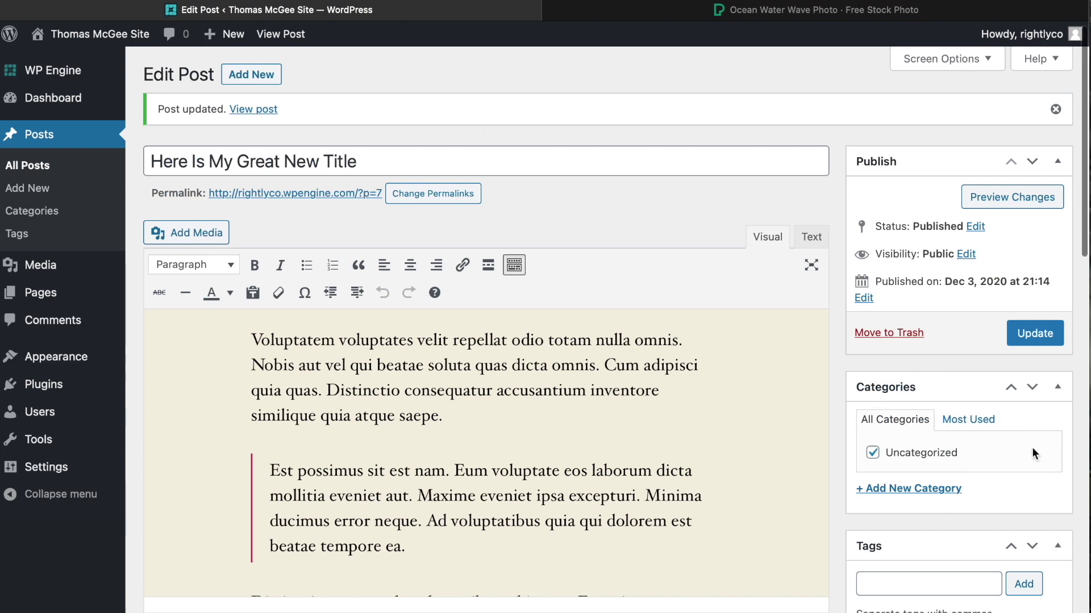
scroll(1031, 448, down, 4)
scroll(1030, 486, up, 4)
scroll(1029, 490, down, 1)
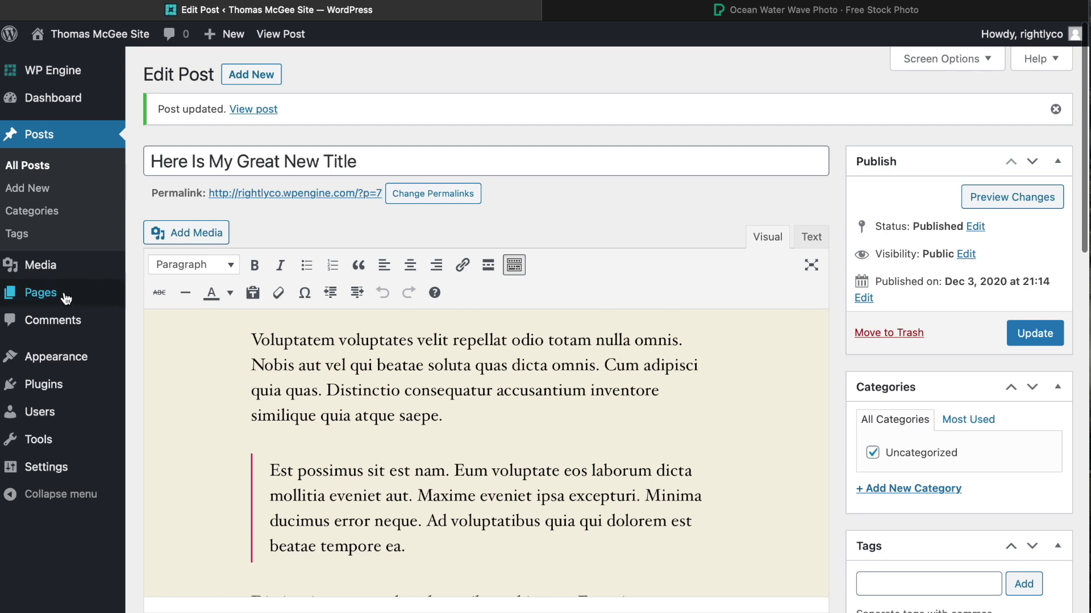
Step: Go to the site's list of pages and start a new page
mouse_move(49, 297)
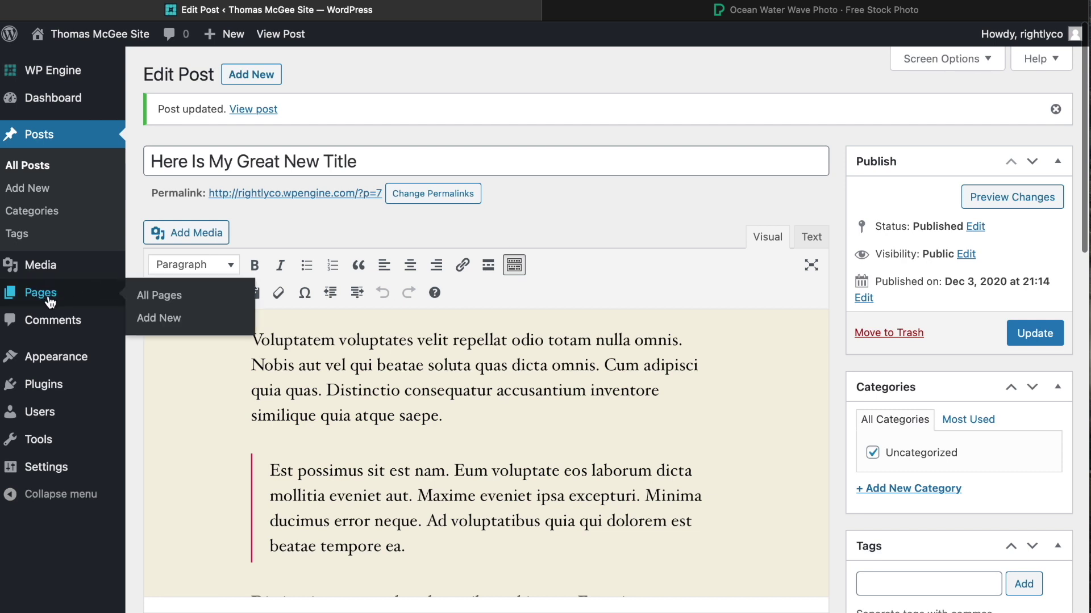
click(63, 294)
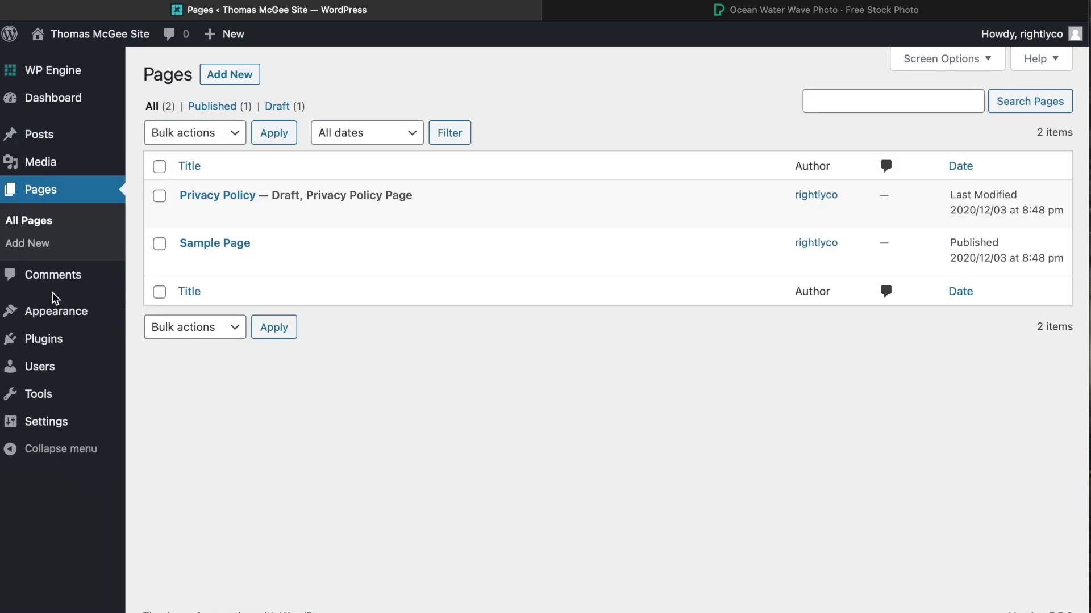
click(222, 79)
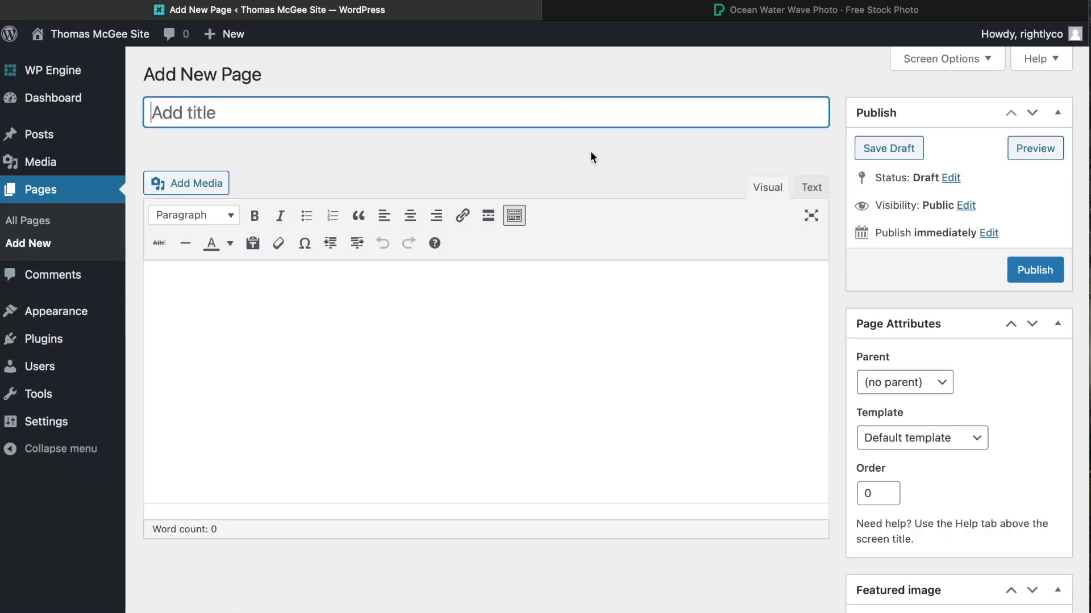
scroll(683, 233, down, 3)
scroll(682, 234, up, 3)
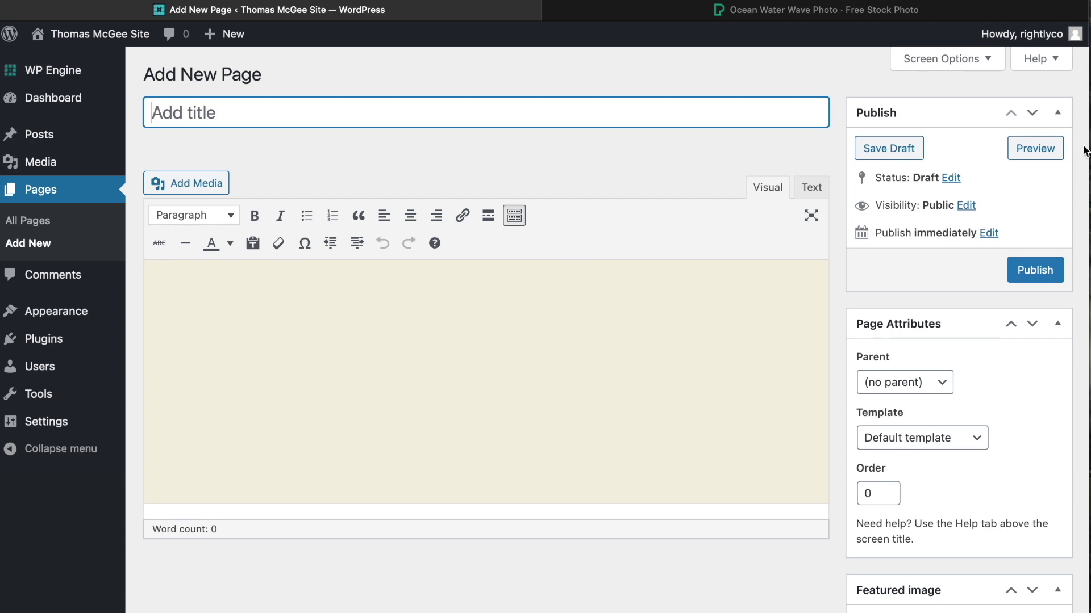
scroll(702, 311, down, 3)
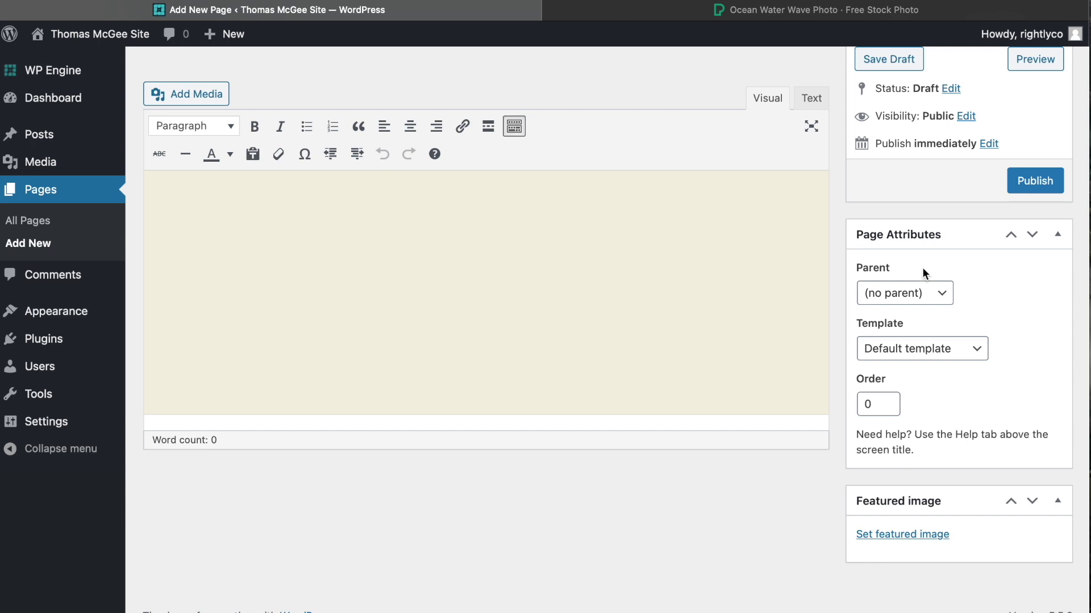
Step: Keep the new page's parent as (no parent) and fill its body with placeholder text using the lorem_long snippet
click(902, 290)
click(898, 293)
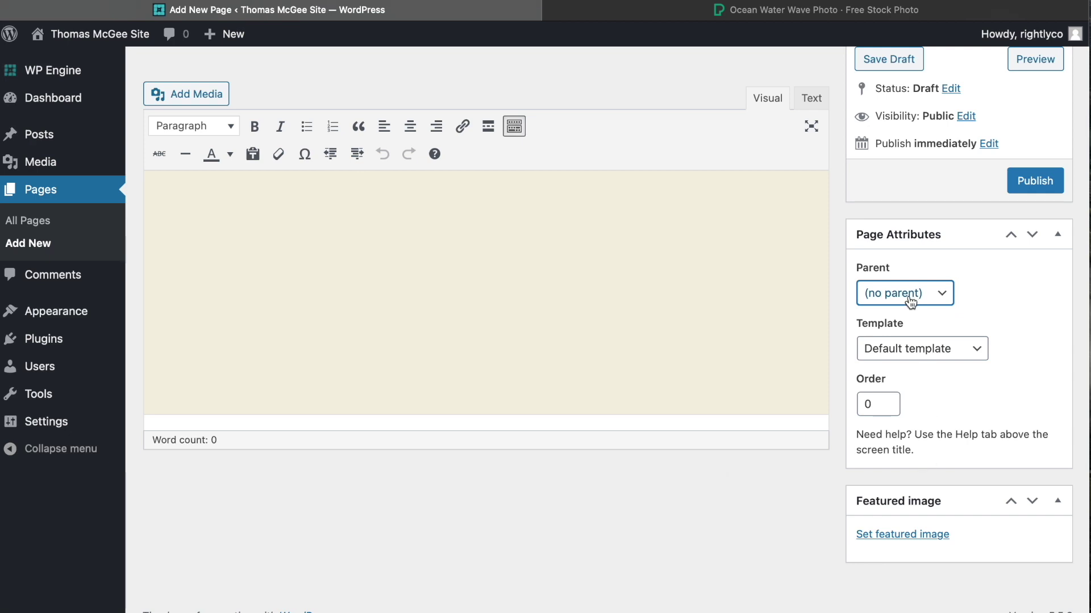
click(565, 280)
text(lorem_long)
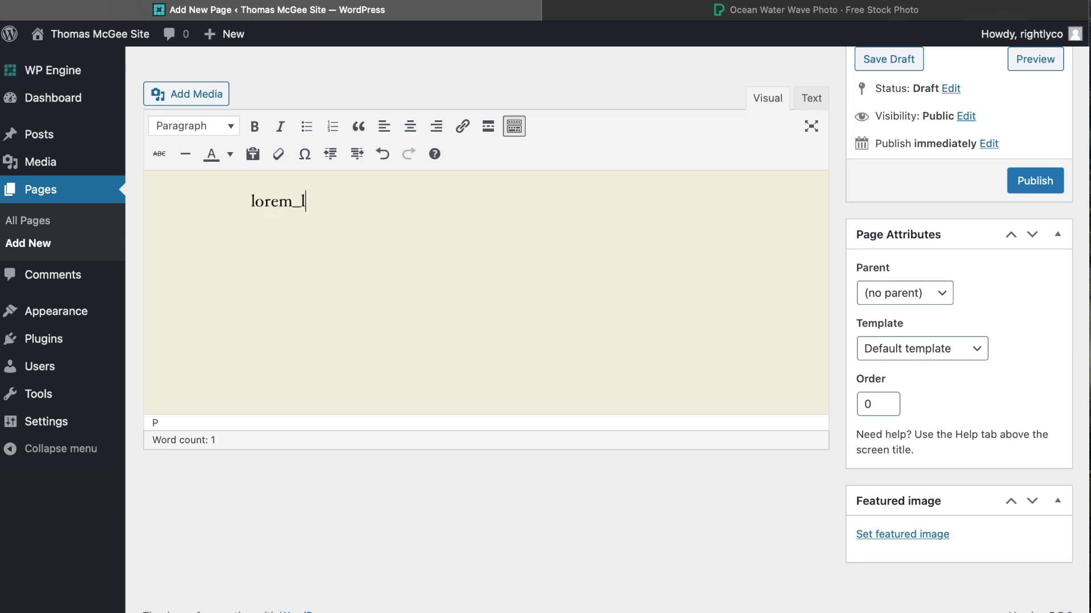
Step: Title the new page "About Me" and publish it
scroll(532, 242, up, 2)
click(399, 111)
text(About Me)
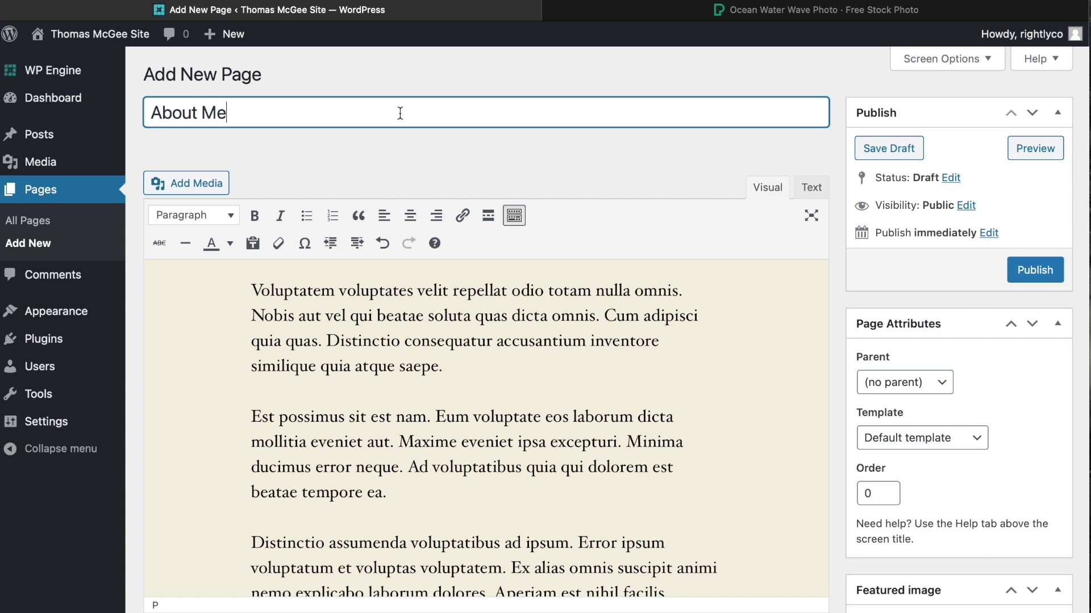
click(1039, 274)
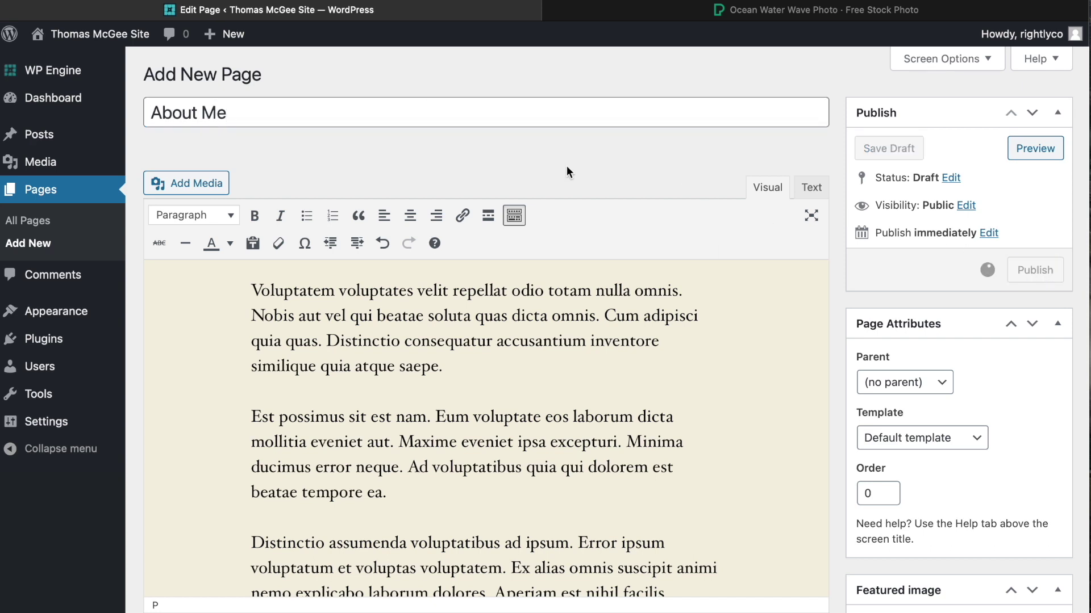
Step: Set the About Me page's parent to Sample Page and update the page
scroll(608, 224, down, 3)
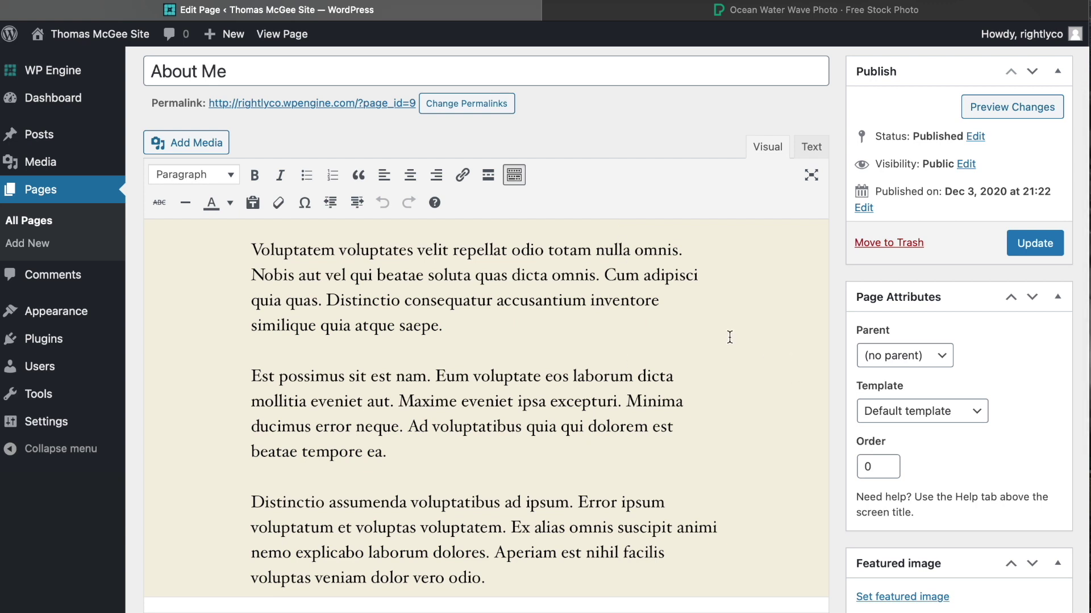
scroll(729, 337, down, 5)
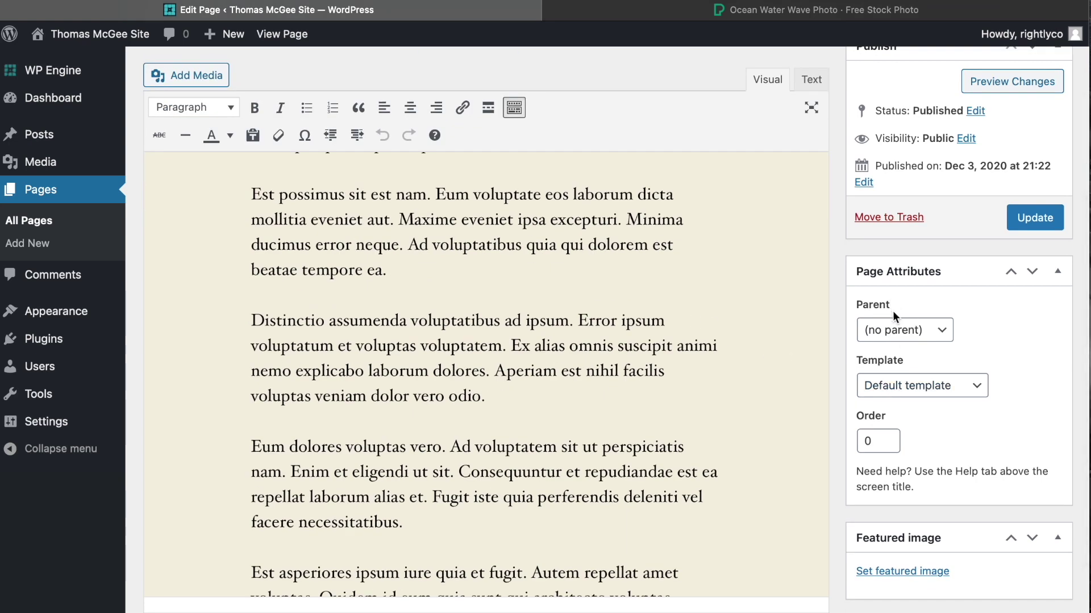
click(918, 333)
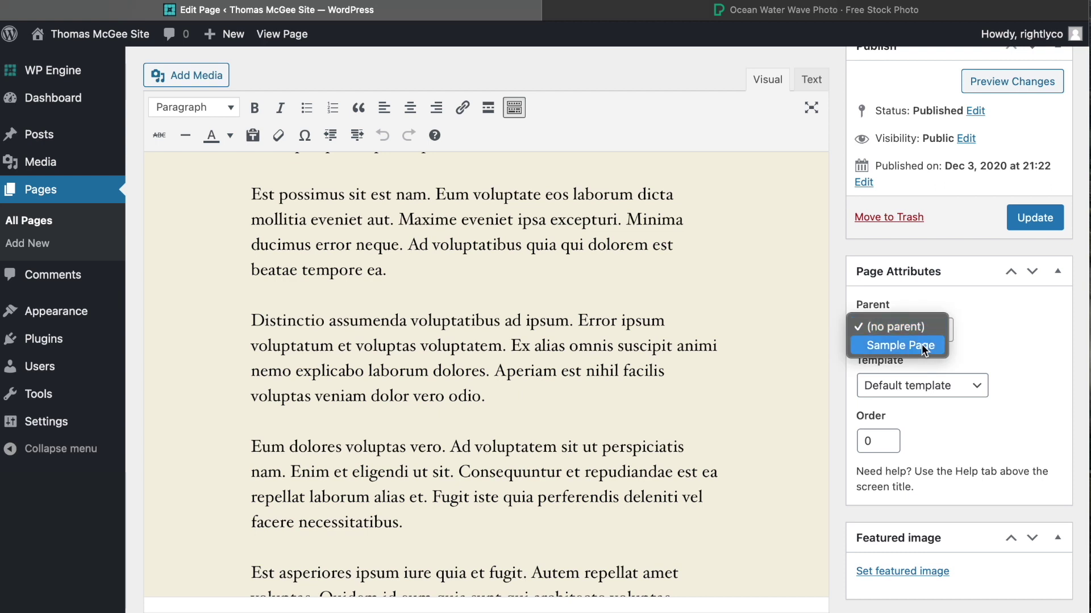
click(921, 344)
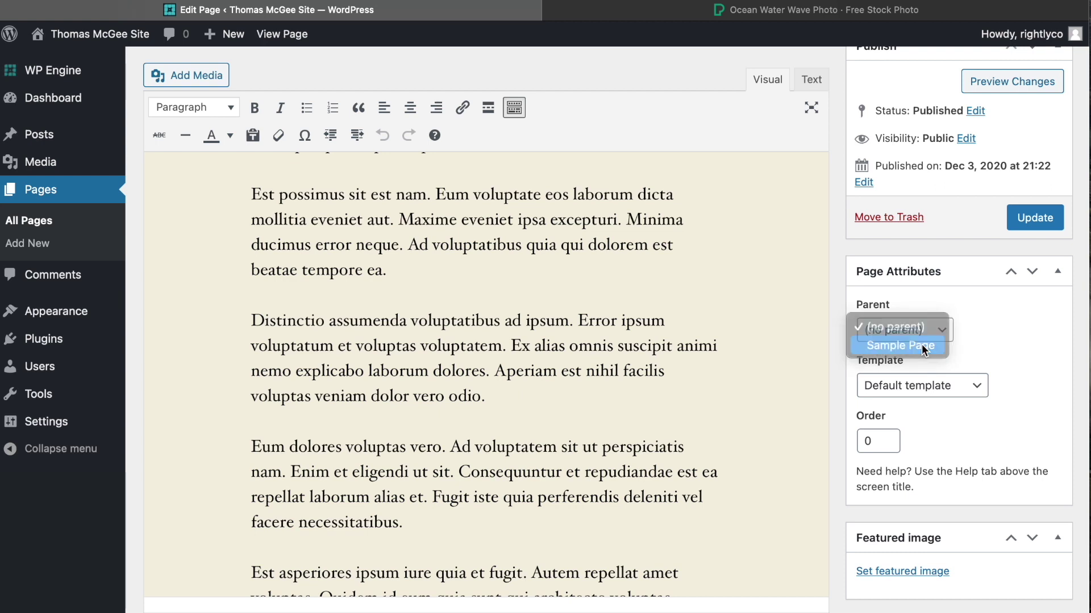
click(1029, 224)
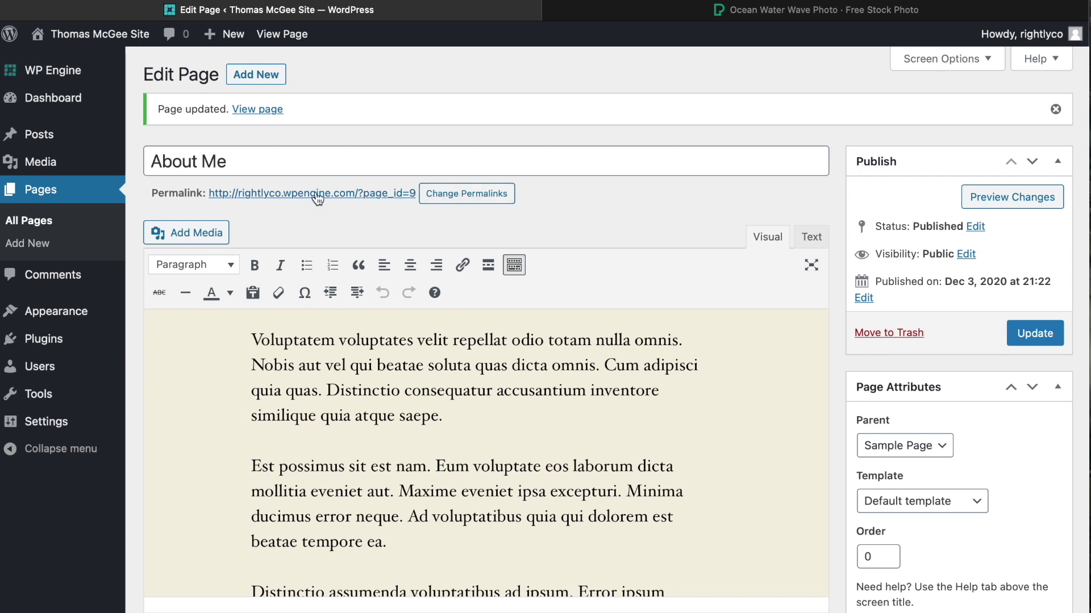
Step: Examine the template choices and the order setting in the About Me page's attributes
scroll(580, 236, down, 5)
scroll(577, 235, up, 5)
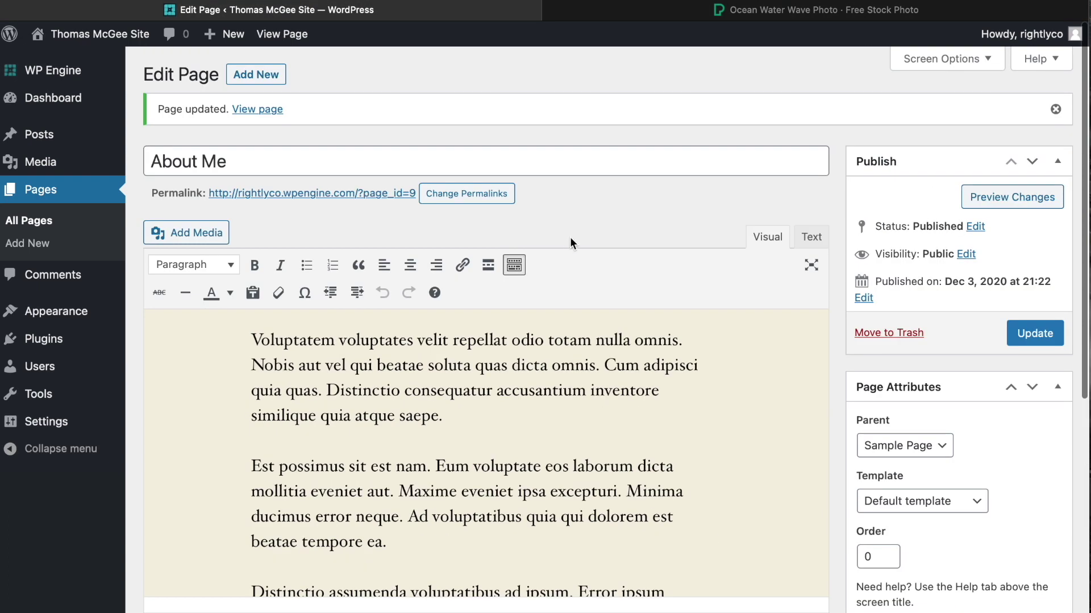
scroll(535, 219, down, 3)
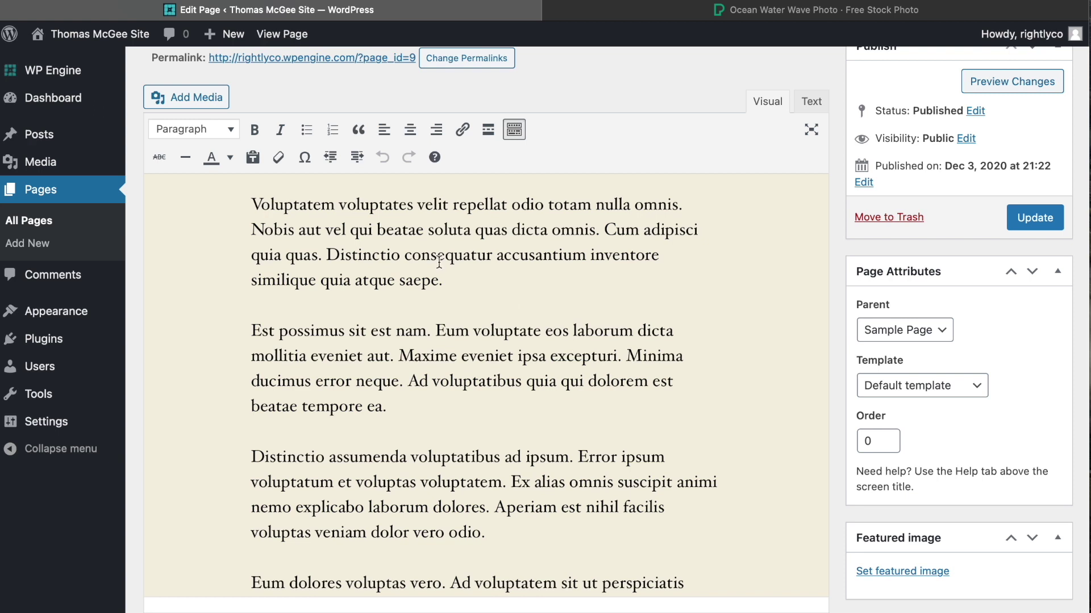
scroll(858, 466, down, 1)
click(902, 391)
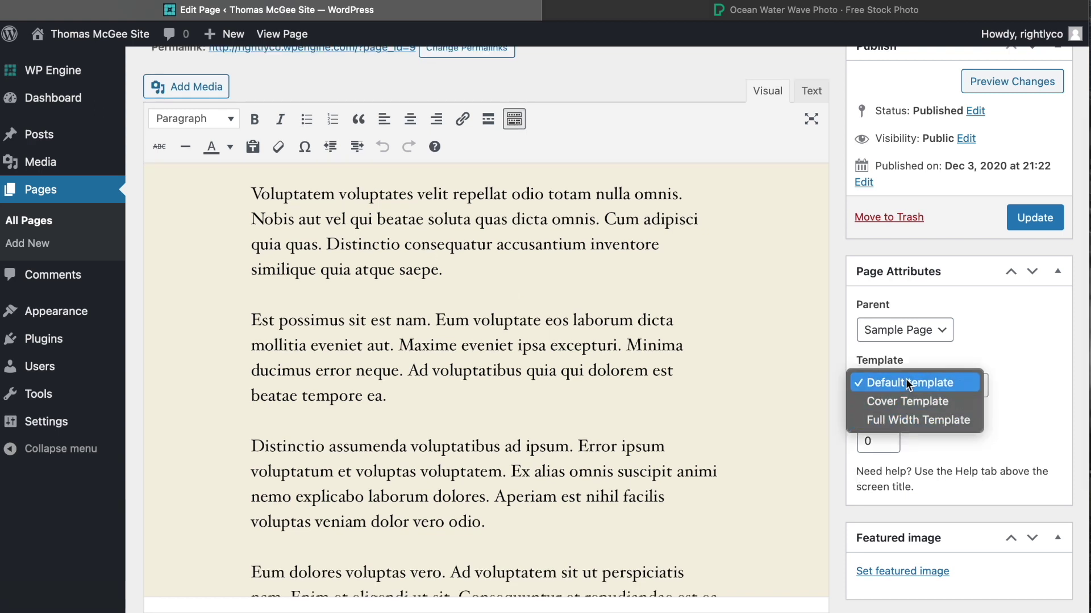
click(789, 446)
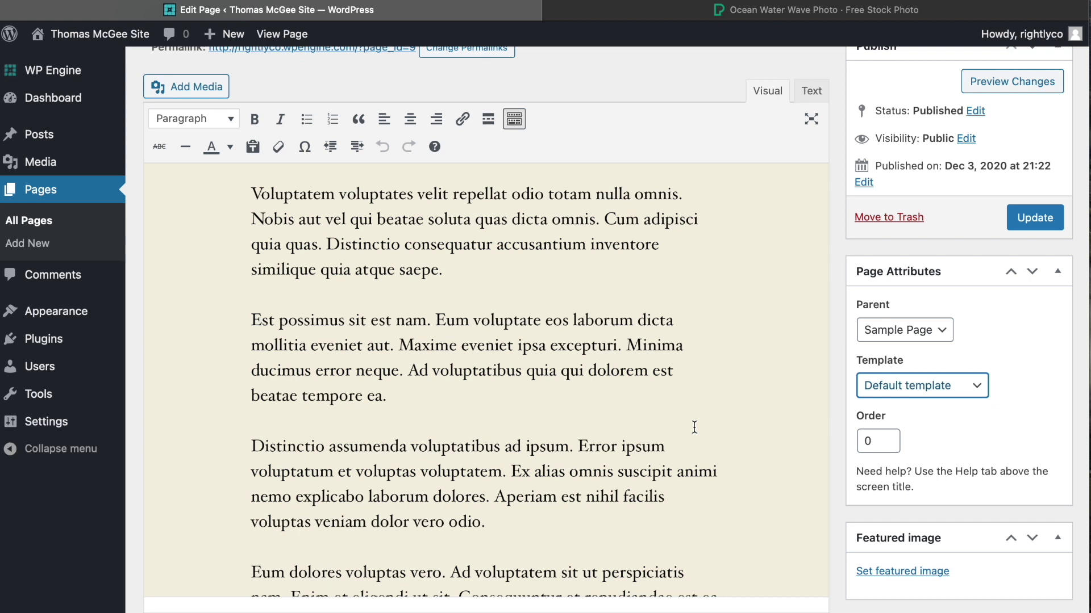
scroll(713, 445, down, 3)
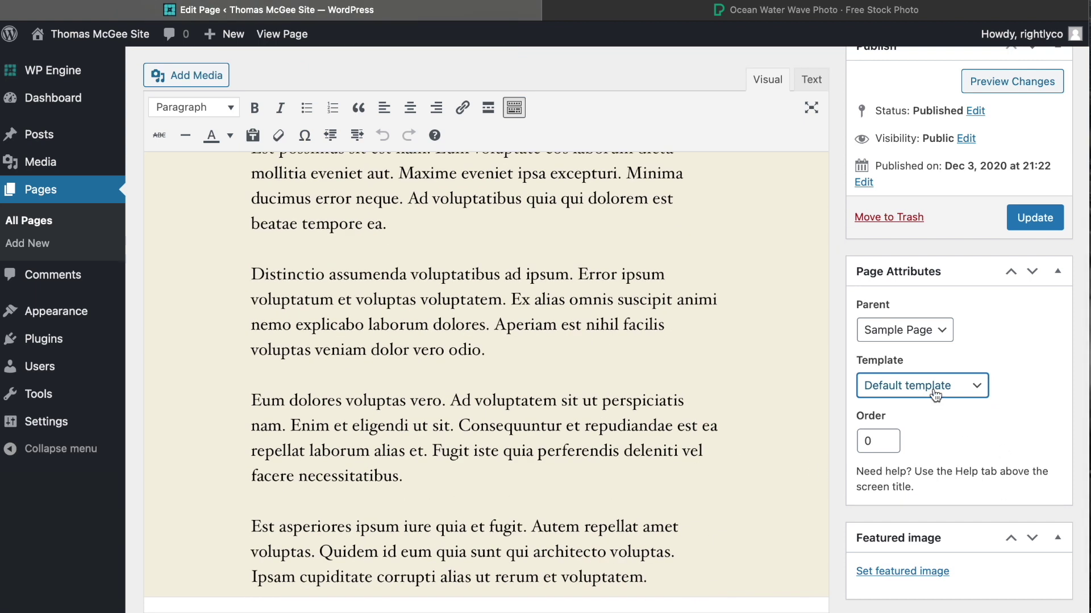
scroll(952, 460, down, 1)
key(Tab)
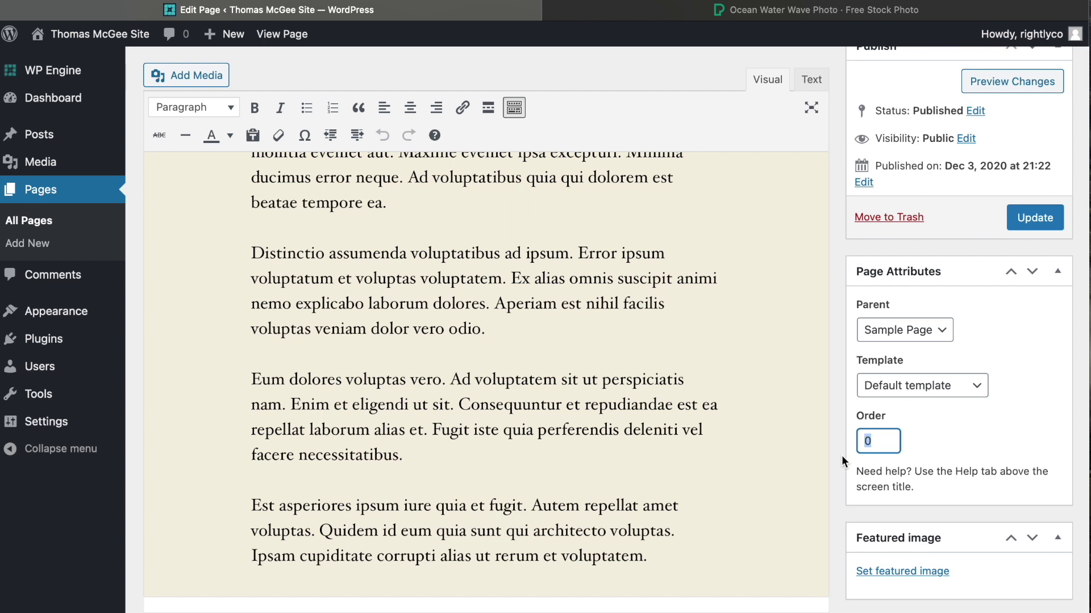
click(935, 455)
scroll(992, 465, down, 2)
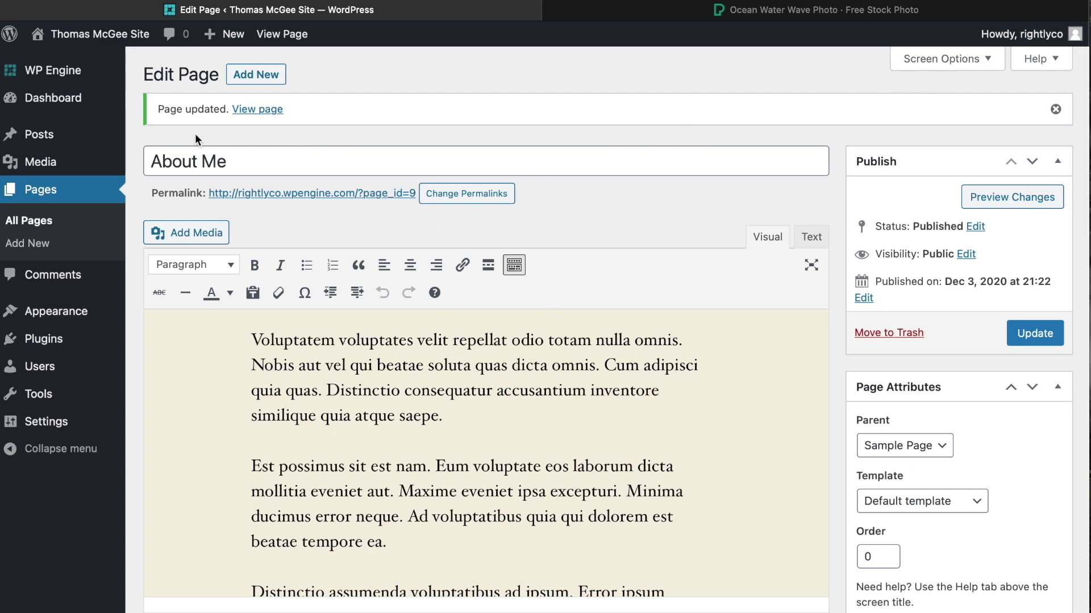
Step: Open the post "Here Is My Great New Title" for editing and show its screen options
click(45, 139)
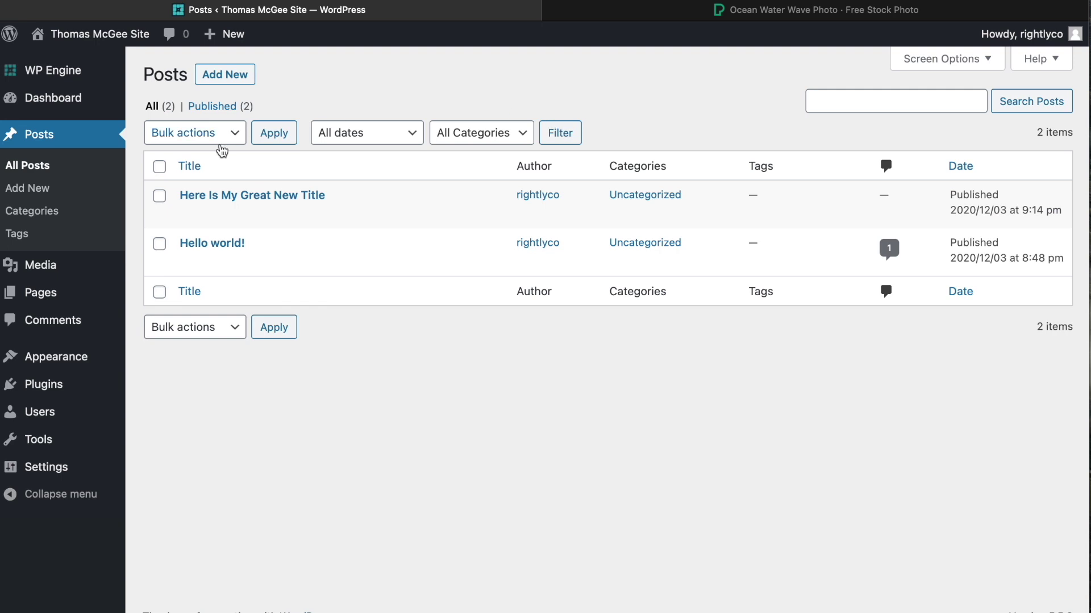
click(267, 196)
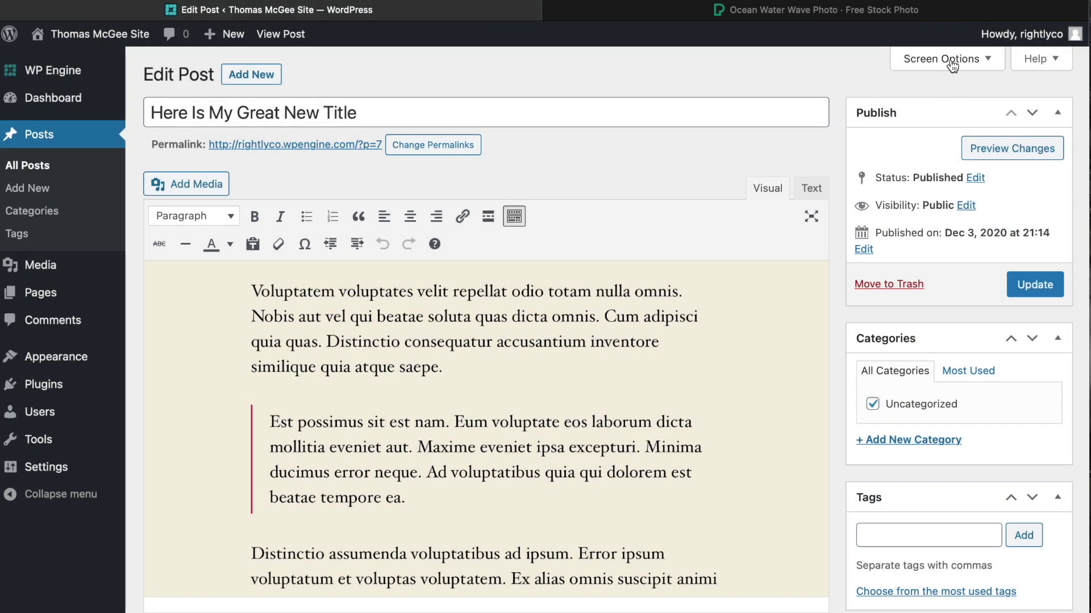
click(953, 63)
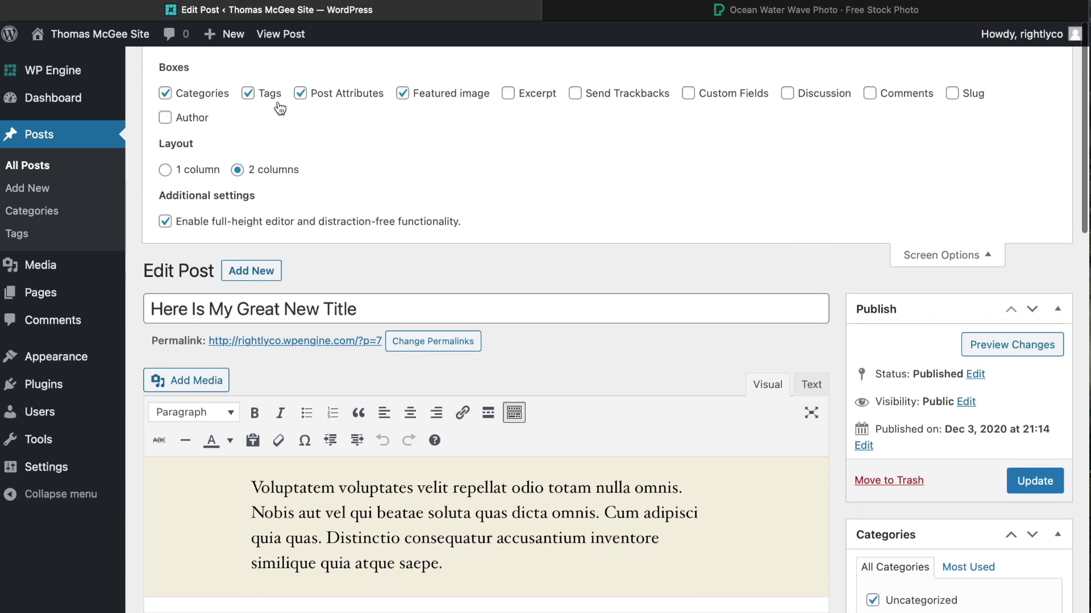
scroll(888, 261, down, 3)
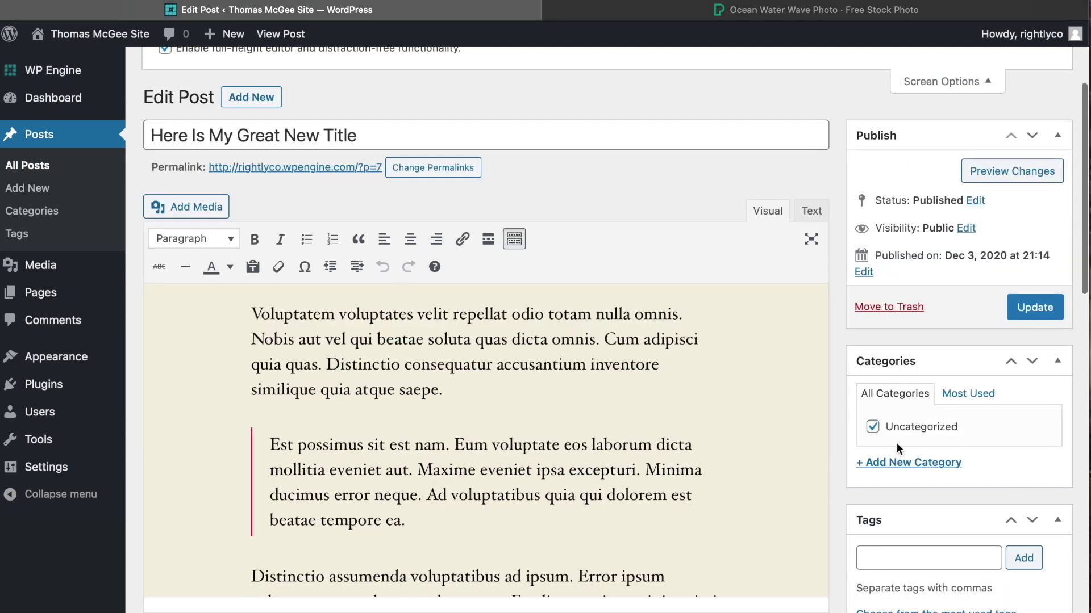
scroll(920, 449, up, 3)
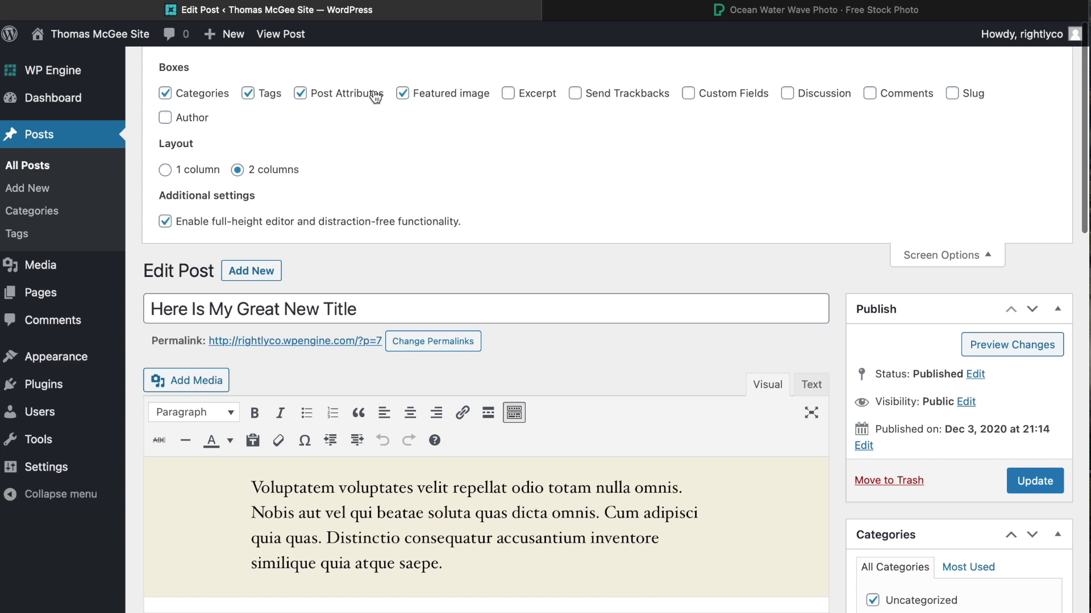
scroll(897, 251, down, 5)
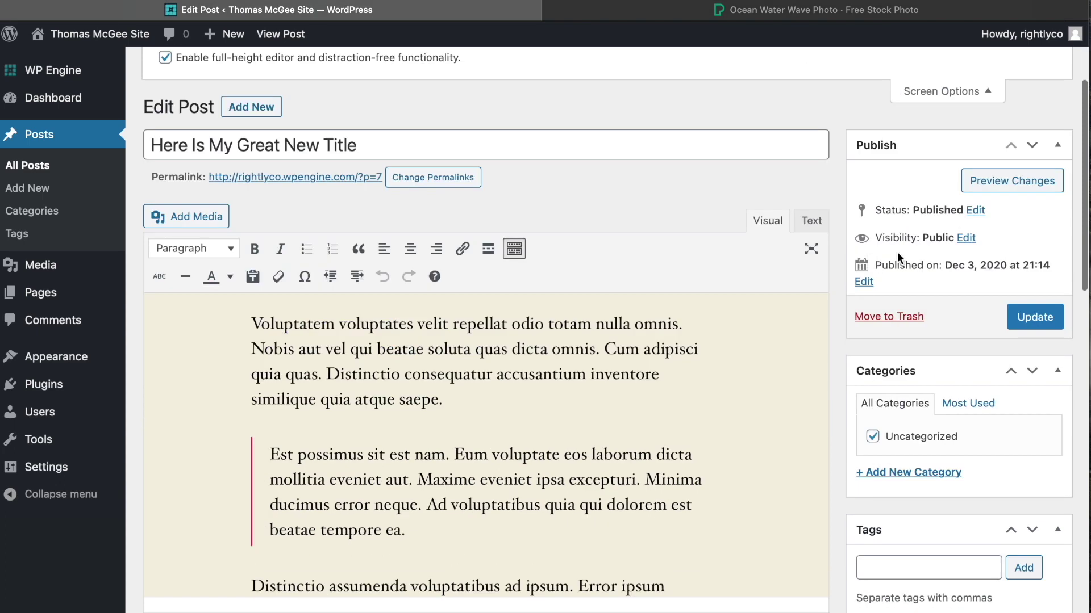
scroll(902, 253, up, 5)
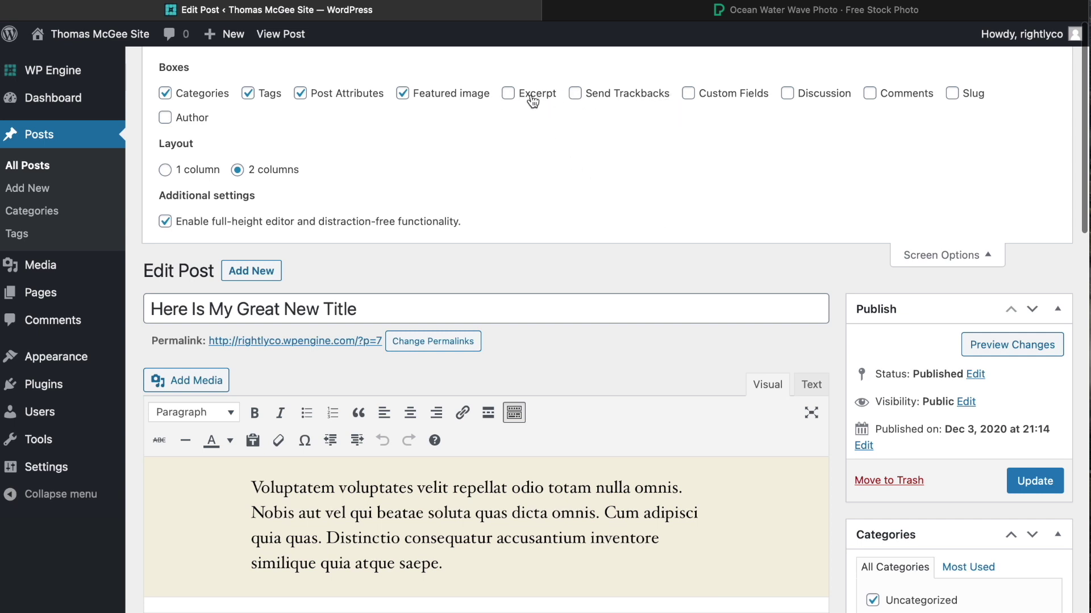
Step: Enable the Excerpt box for the post editor and inspect the excerpt field below the content
click(508, 94)
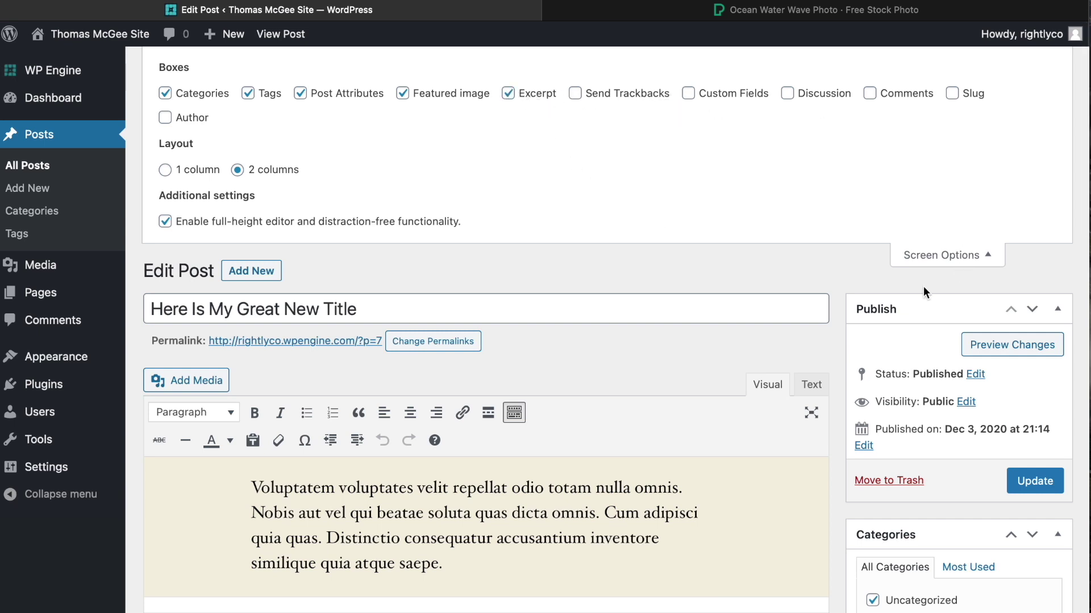
scroll(909, 267, down, 10)
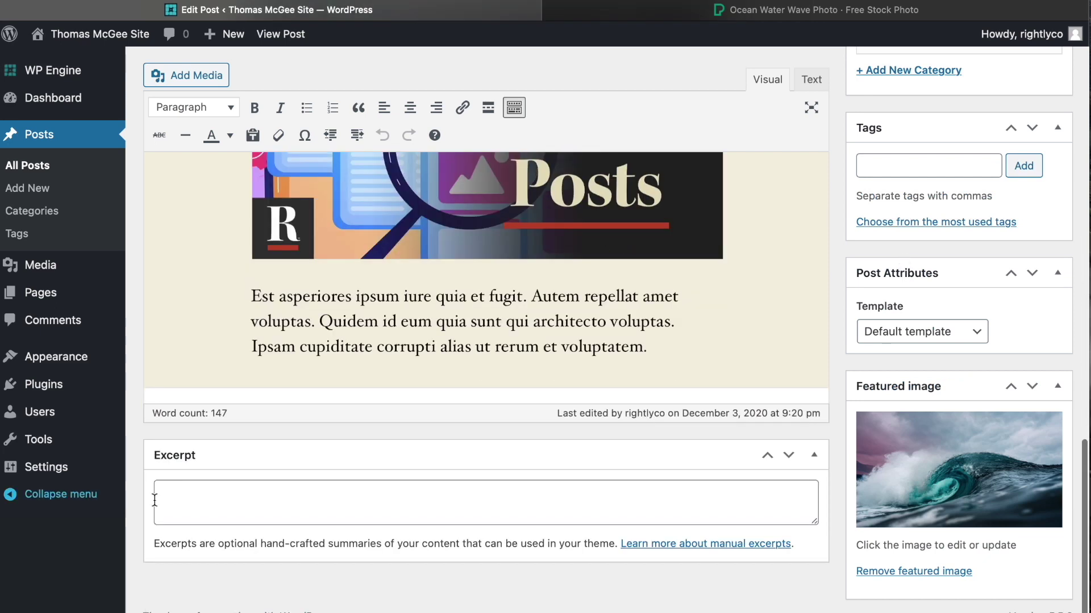
click(175, 496)
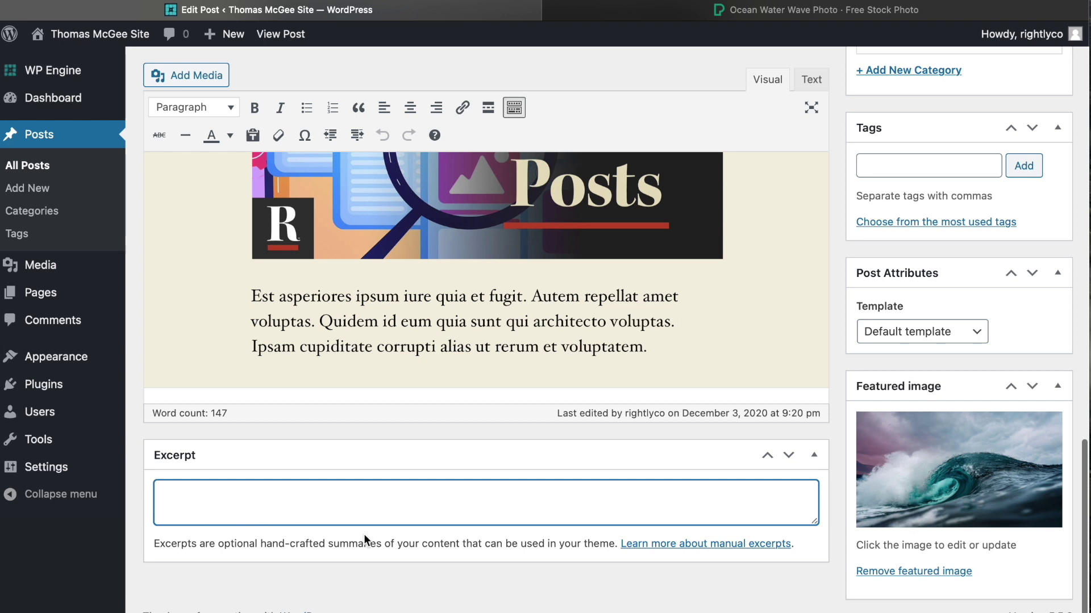
click(576, 603)
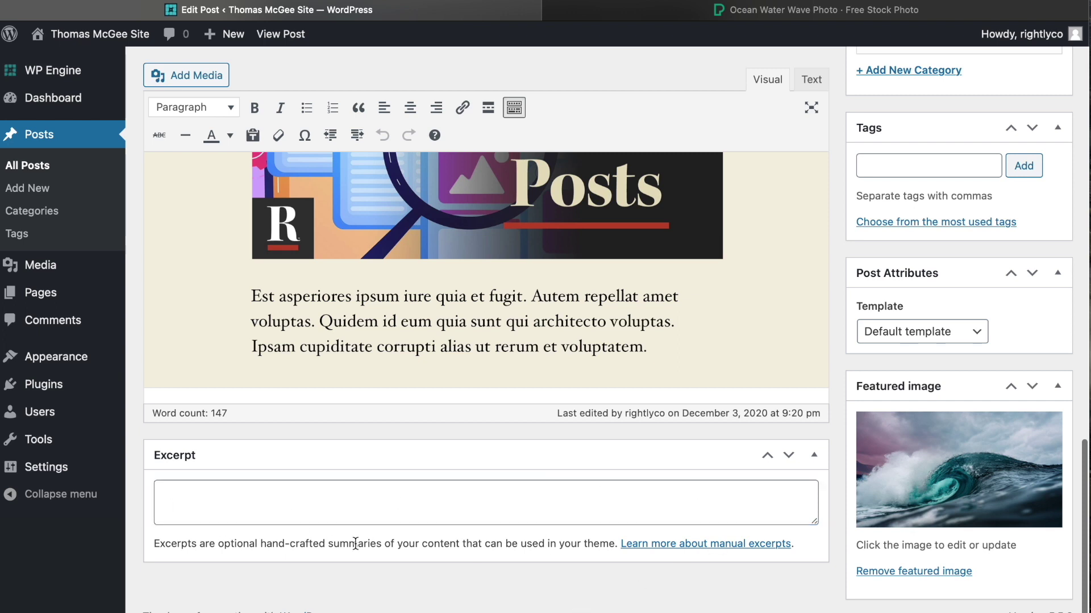
scroll(702, 450, up, 5)
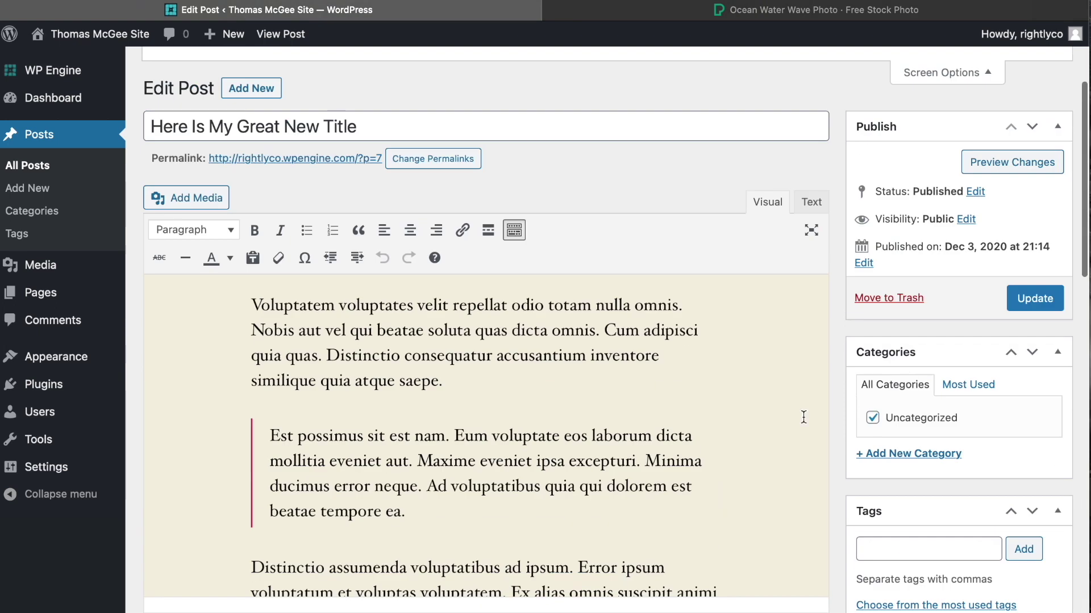
Step: Enable the Discussion and Comments boxes for the post editor, leaving Custom Fields off
scroll(714, 442, up, 3)
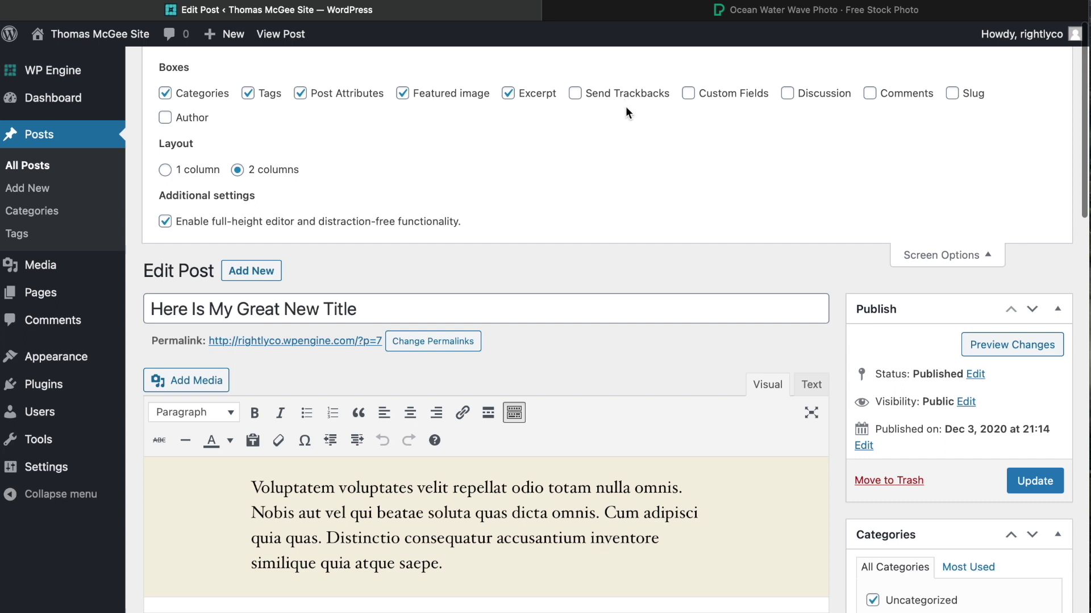
click(720, 99)
click(720, 99)
click(822, 101)
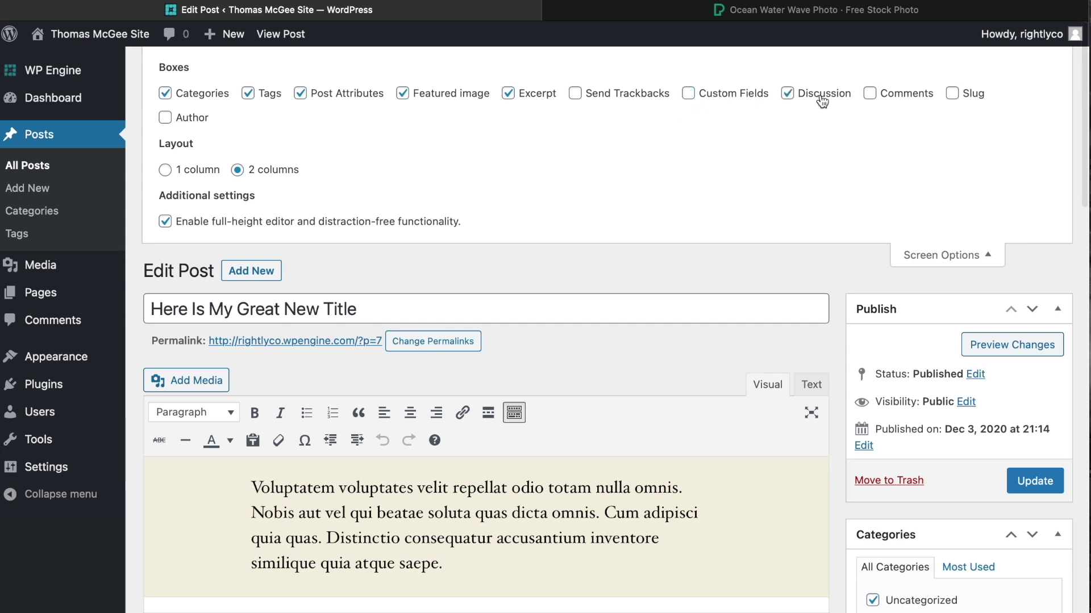
click(899, 100)
scroll(847, 380, down, 3)
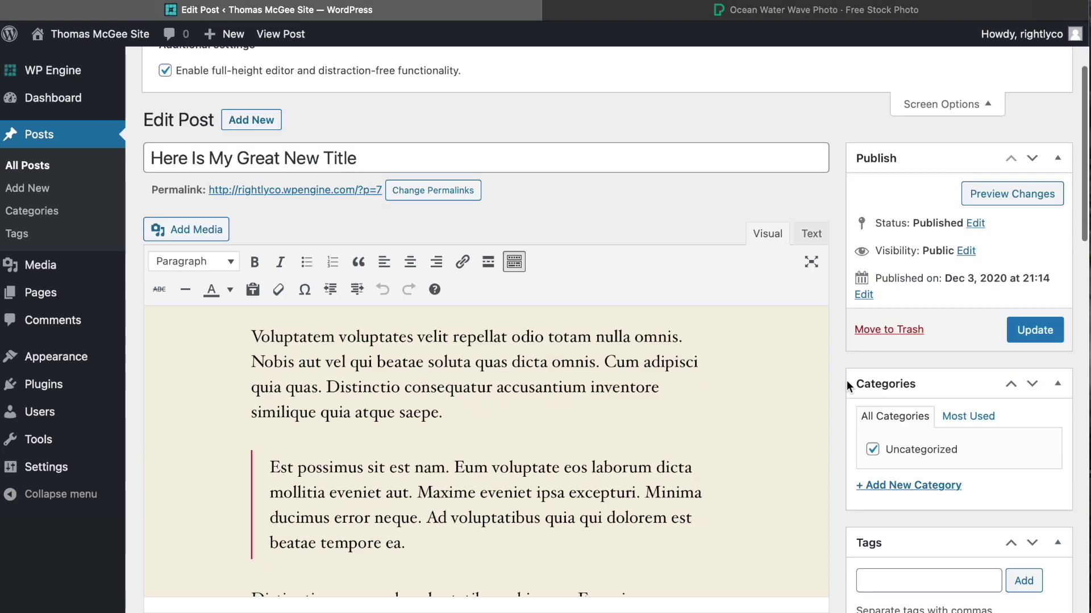
scroll(846, 380, down, 8)
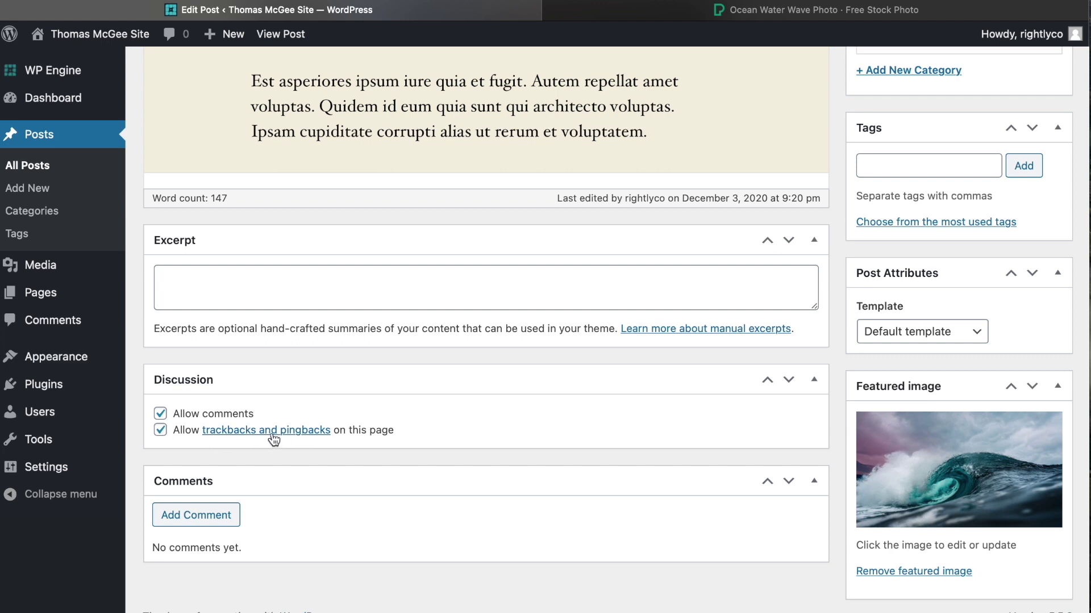
Step: Disallow trackbacks and pingbacks on the post and add the comment "Hello how are you!!" to it
click(179, 427)
click(195, 520)
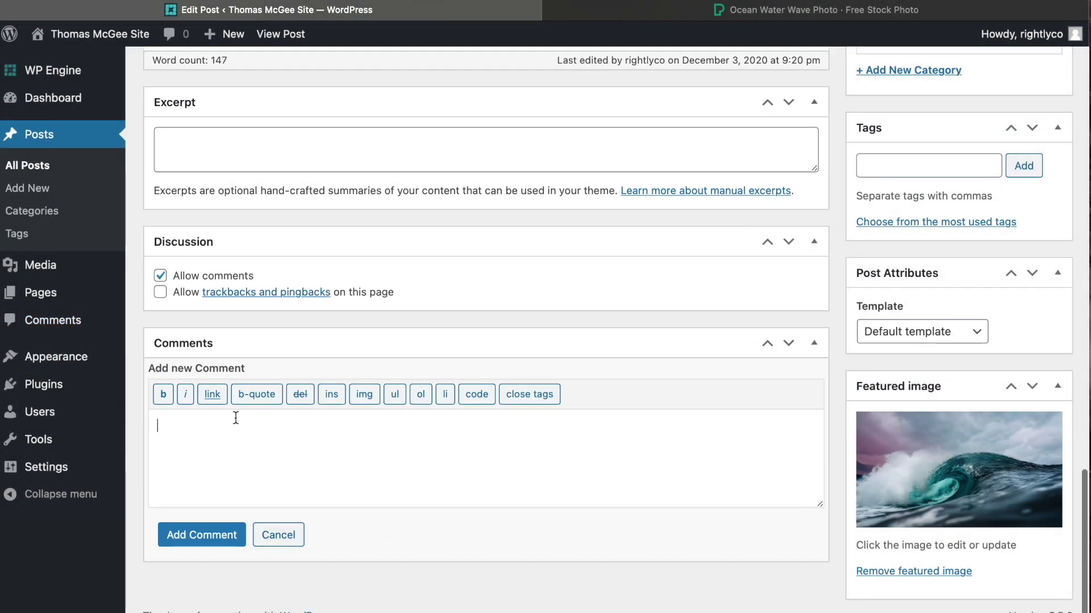
text(Hello how are you!!)
click(207, 542)
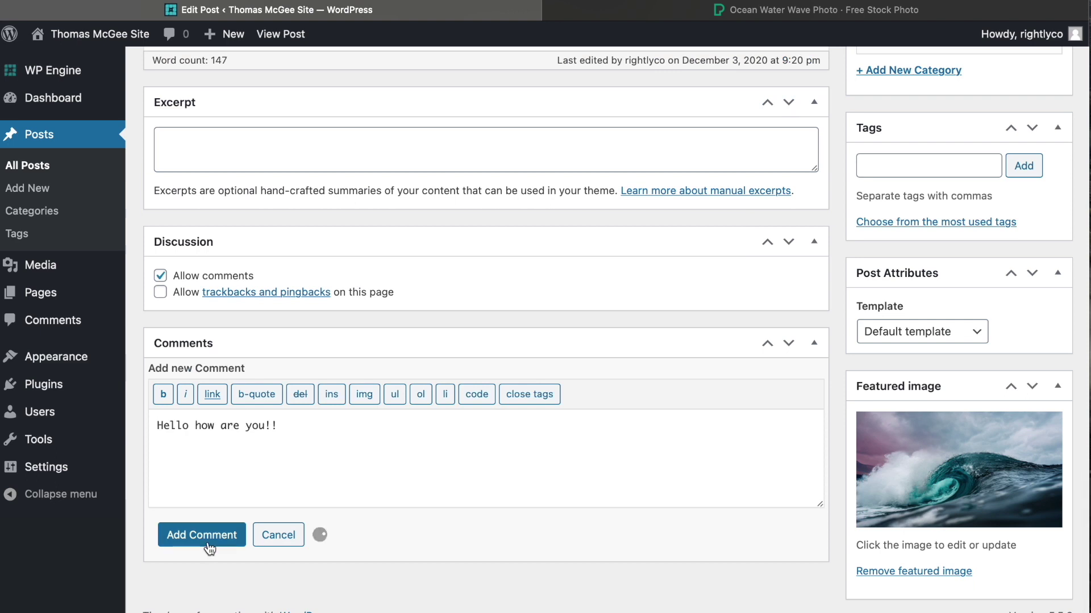
Step: View the published post on the live site to check its comments section, and return to editing the post
scroll(671, 425, up, 10)
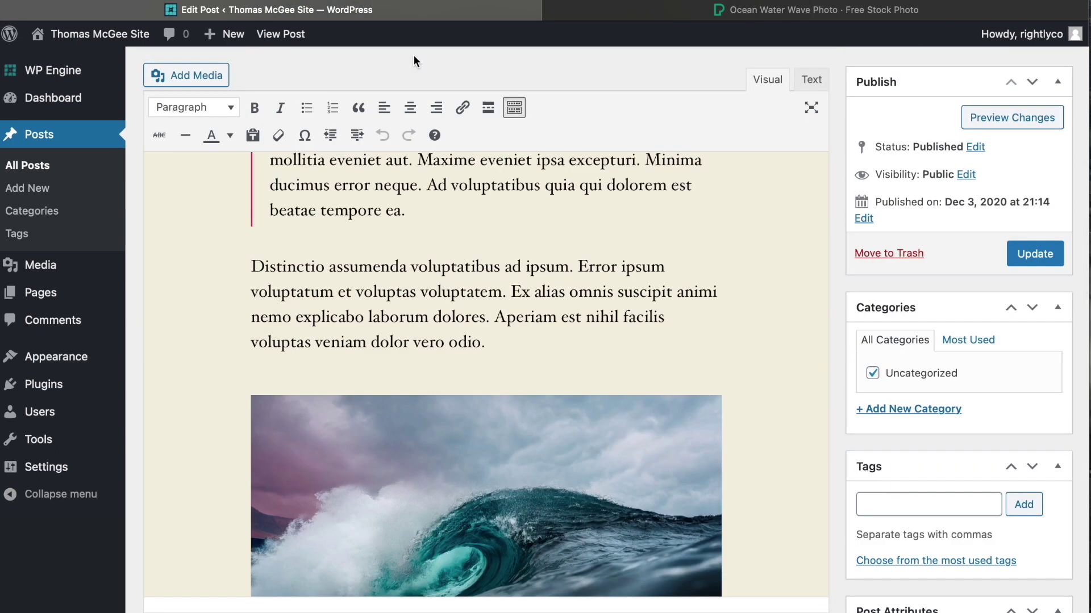
click(280, 34)
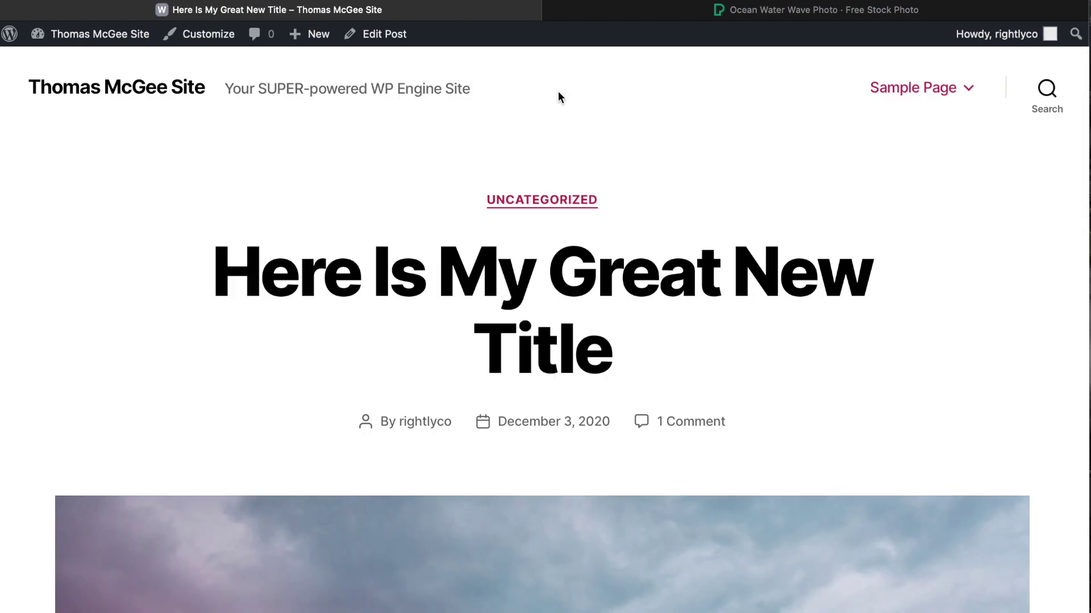
scroll(506, 437, down, 10)
scroll(503, 413, down, 10)
scroll(501, 406, up, 3)
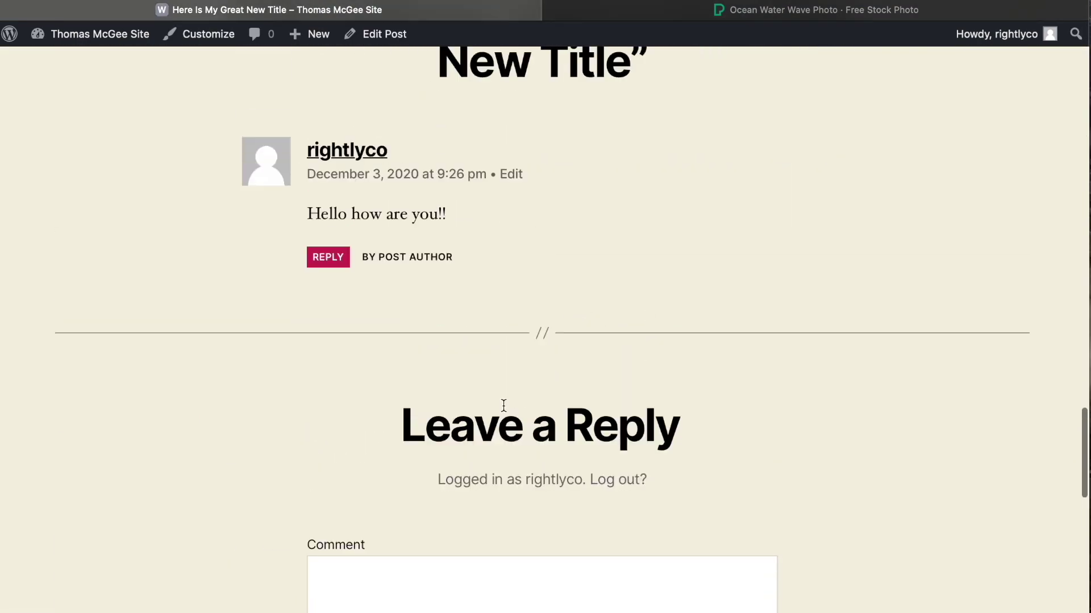
scroll(537, 332, up, 15)
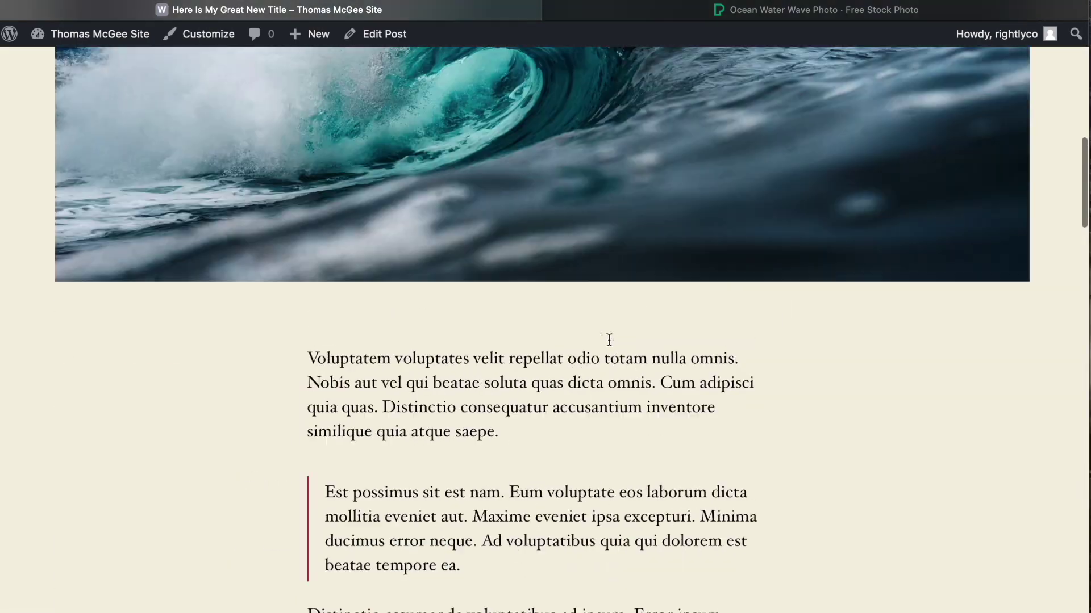
click(383, 35)
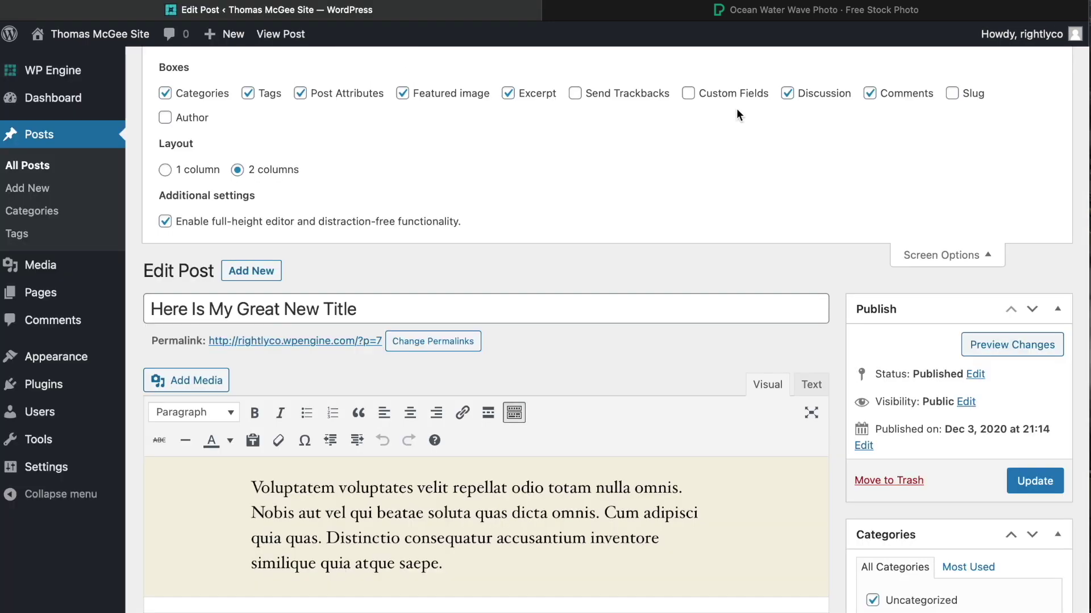
Step: Enable the Author box for the post editor and inspect the available author choices, keeping the current author
click(952, 96)
click(176, 120)
click(968, 258)
scroll(875, 270, down, 10)
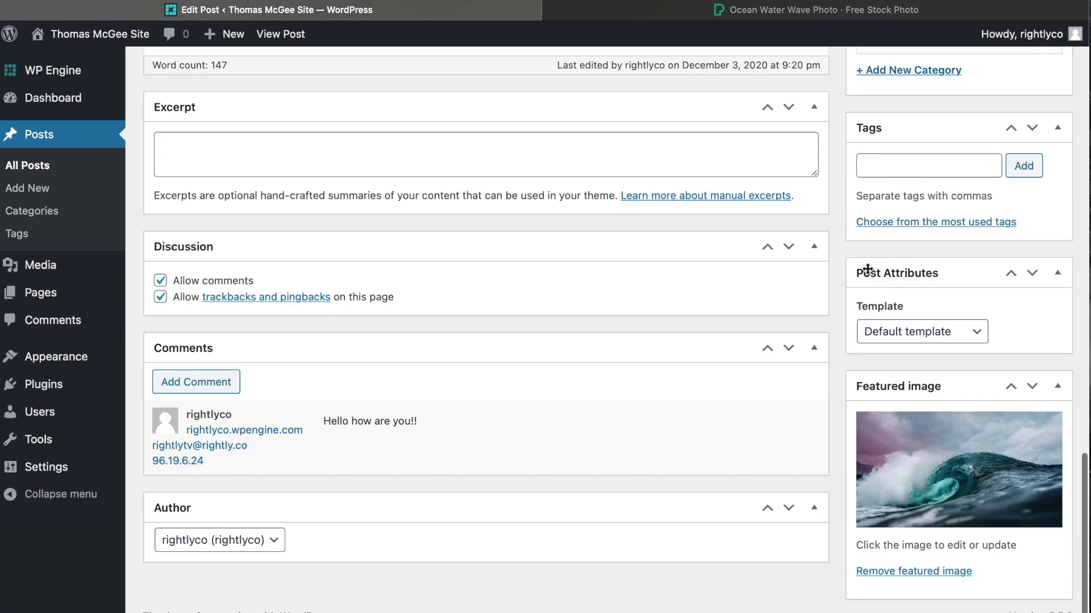
click(239, 534)
key(Escape)
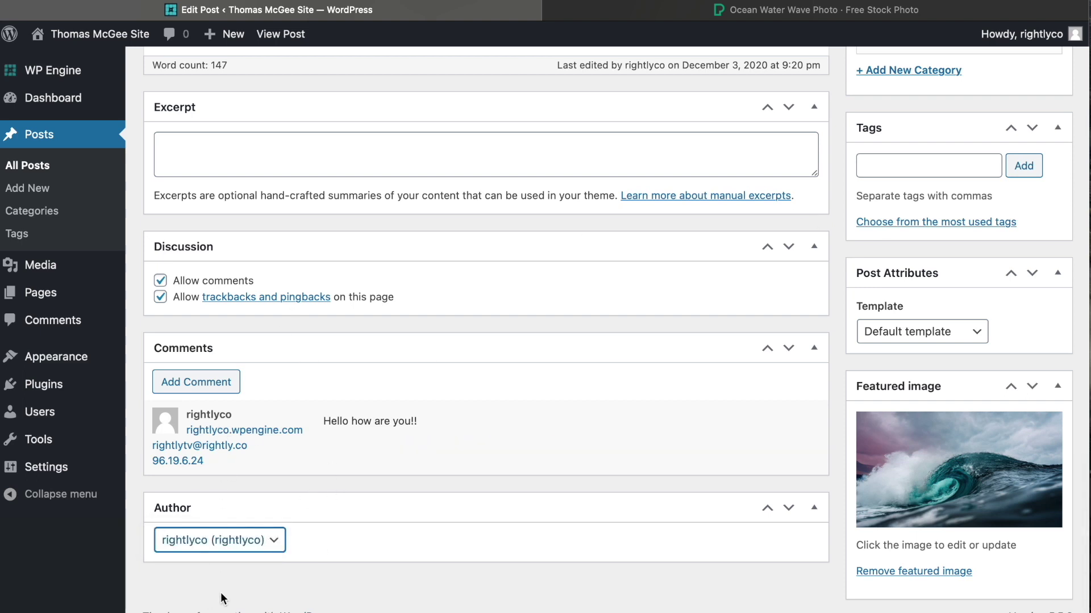
click(250, 579)
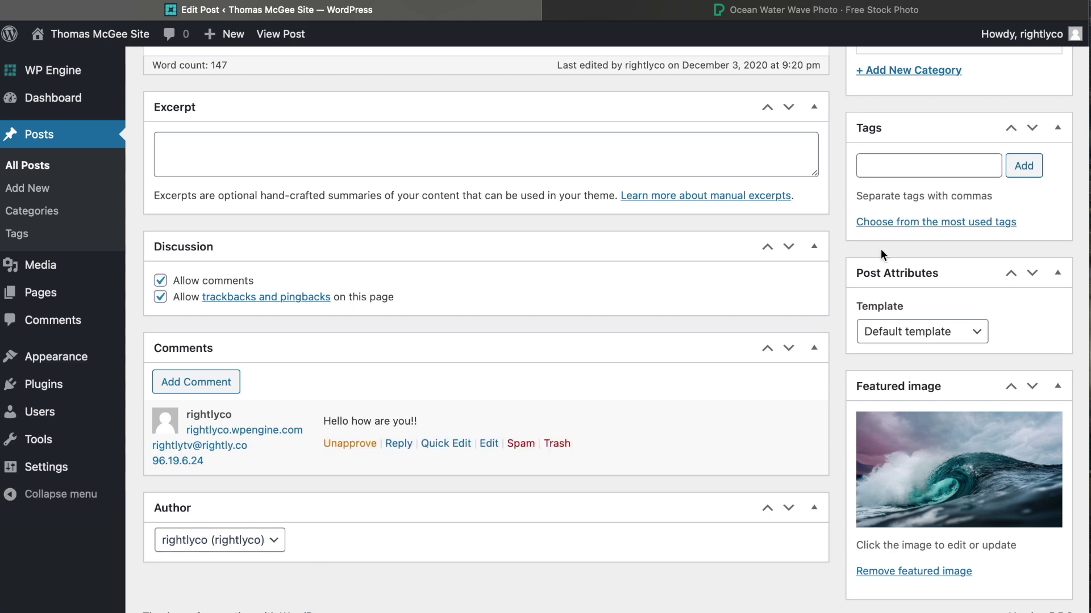
scroll(689, 468, up, 15)
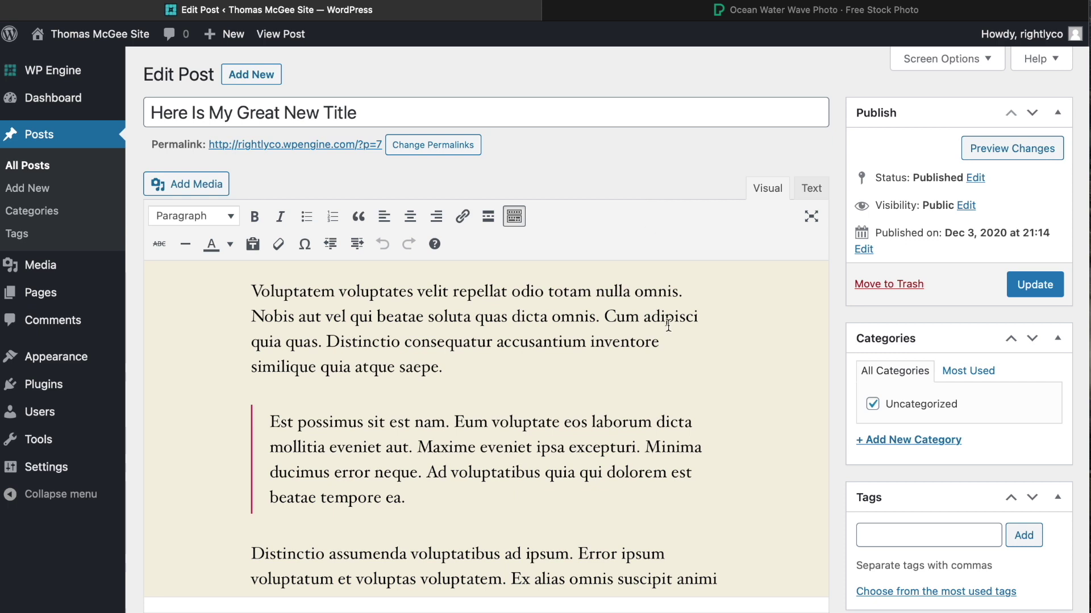
scroll(794, 312, down, 10)
scroll(806, 289, down, 2)
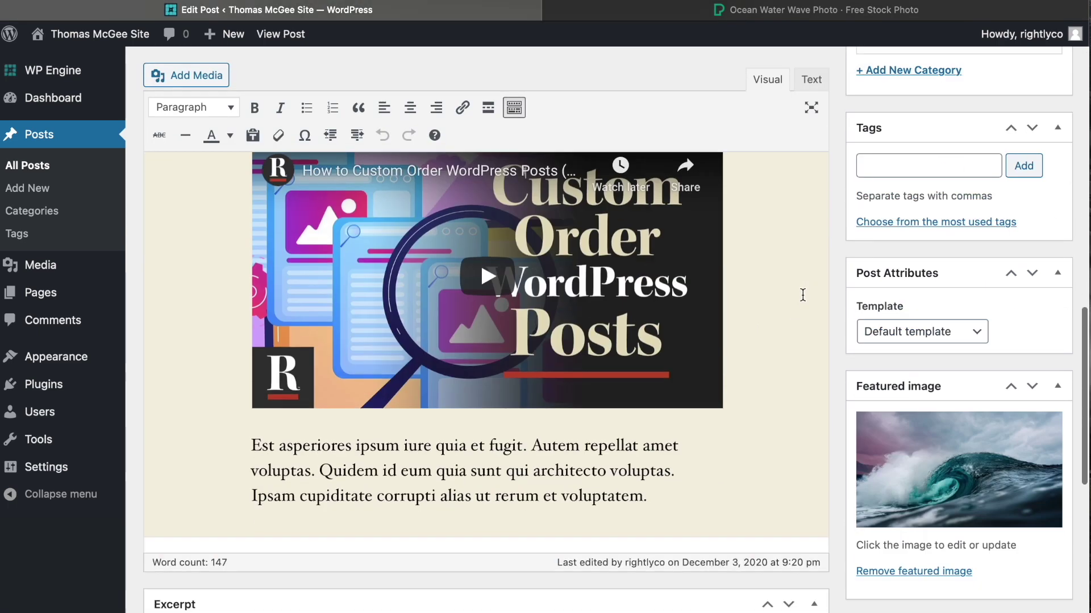
scroll(706, 338, down, 9)
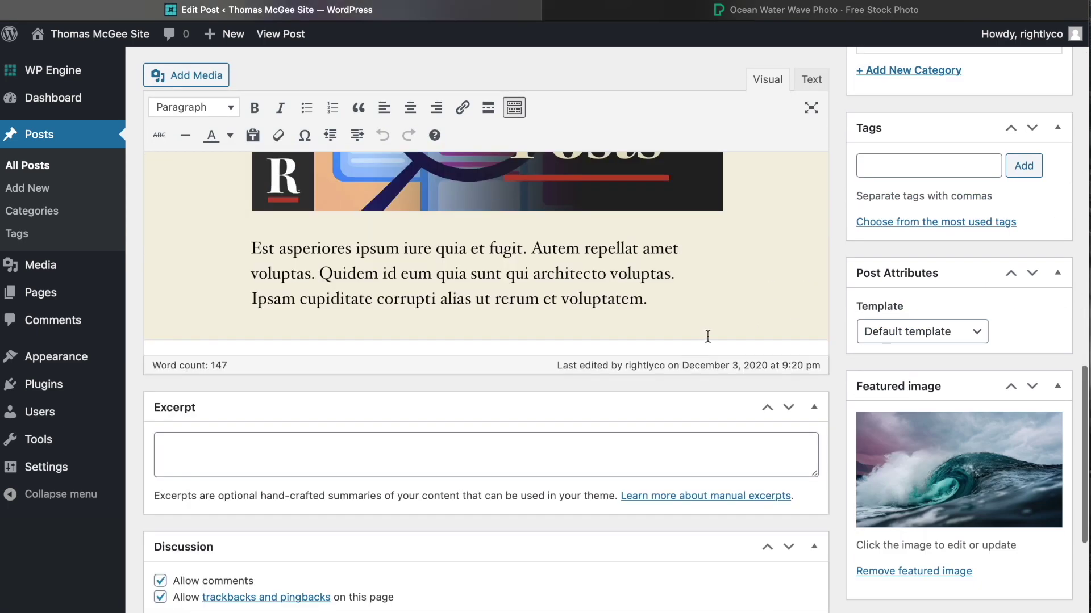